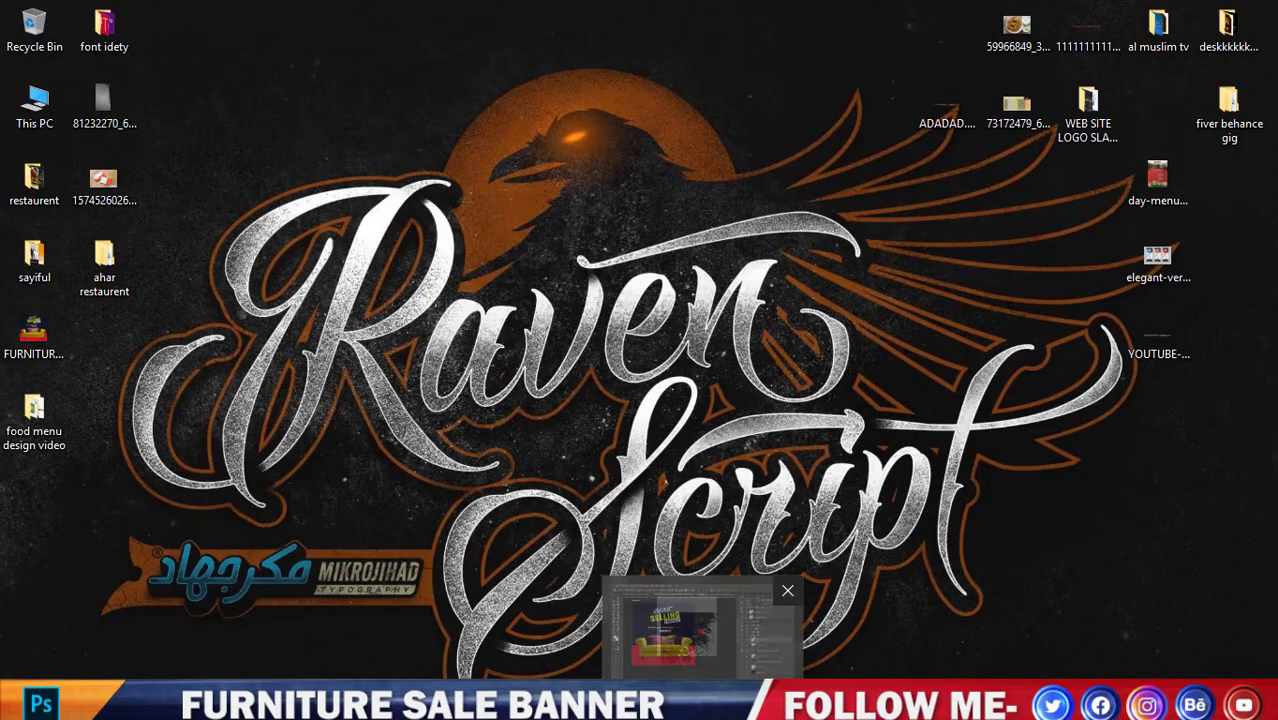
# View the finished furniture banner for reference, then return to the blank Untitled-3 artboard document
pyautogui.click(673, 625)
pyautogui.keyDown('alt'); pyautogui.scroll(-1, 330, 318); pyautogui.keyUp('alt')
pyautogui.keyDown('alt'); pyautogui.scroll(1, 450, 335); pyautogui.keyUp('alt')
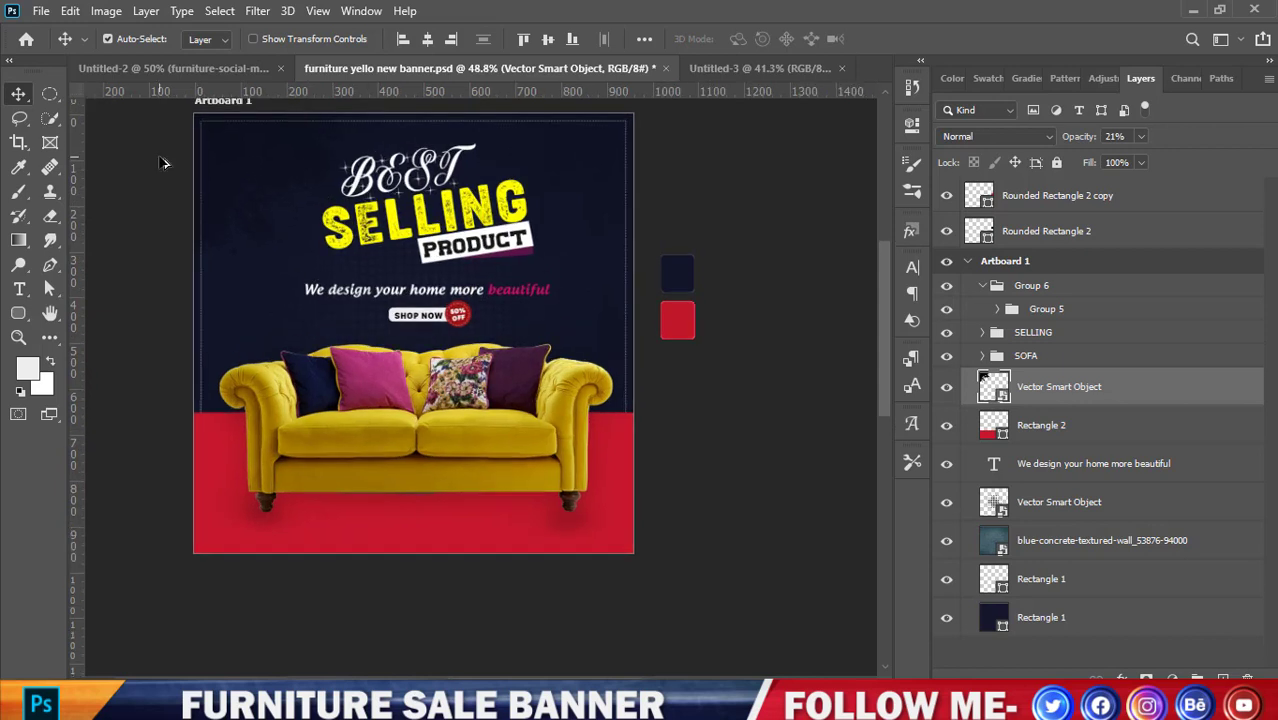
pyautogui.keyDown('alt'); pyautogui.scroll(1, 540, 348); pyautogui.keyUp('alt')
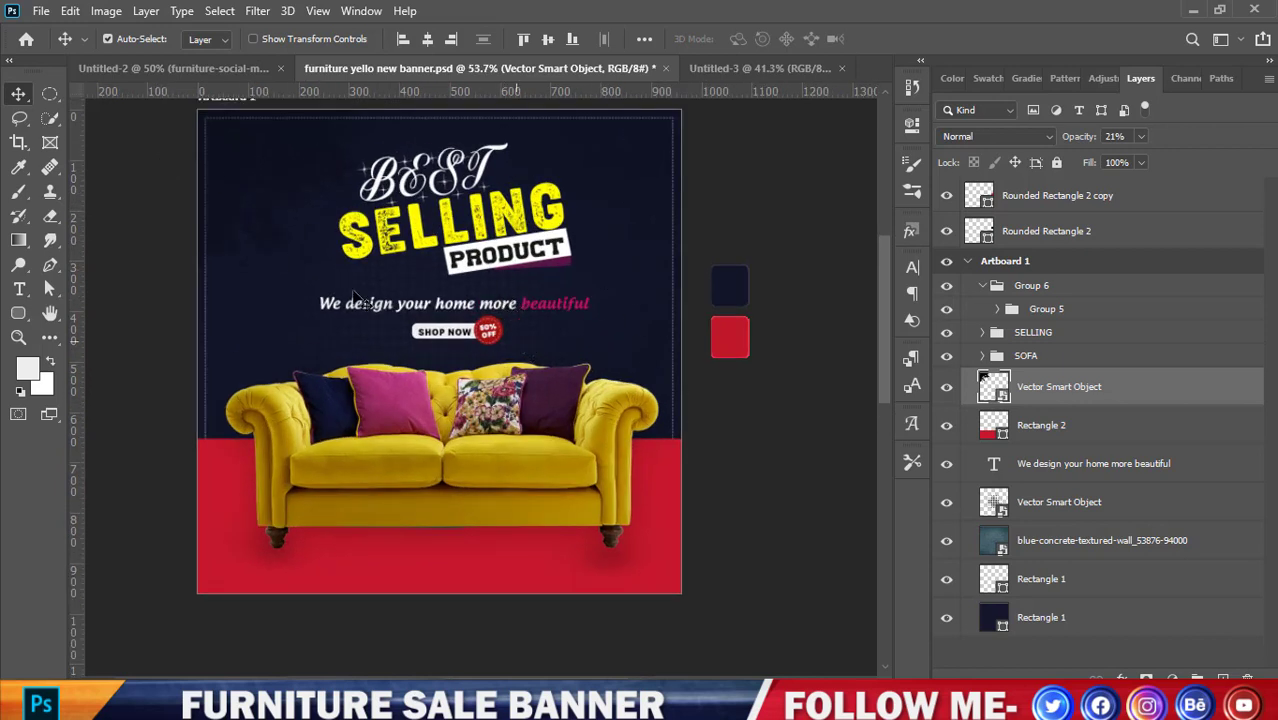
pyautogui.click(772, 70)
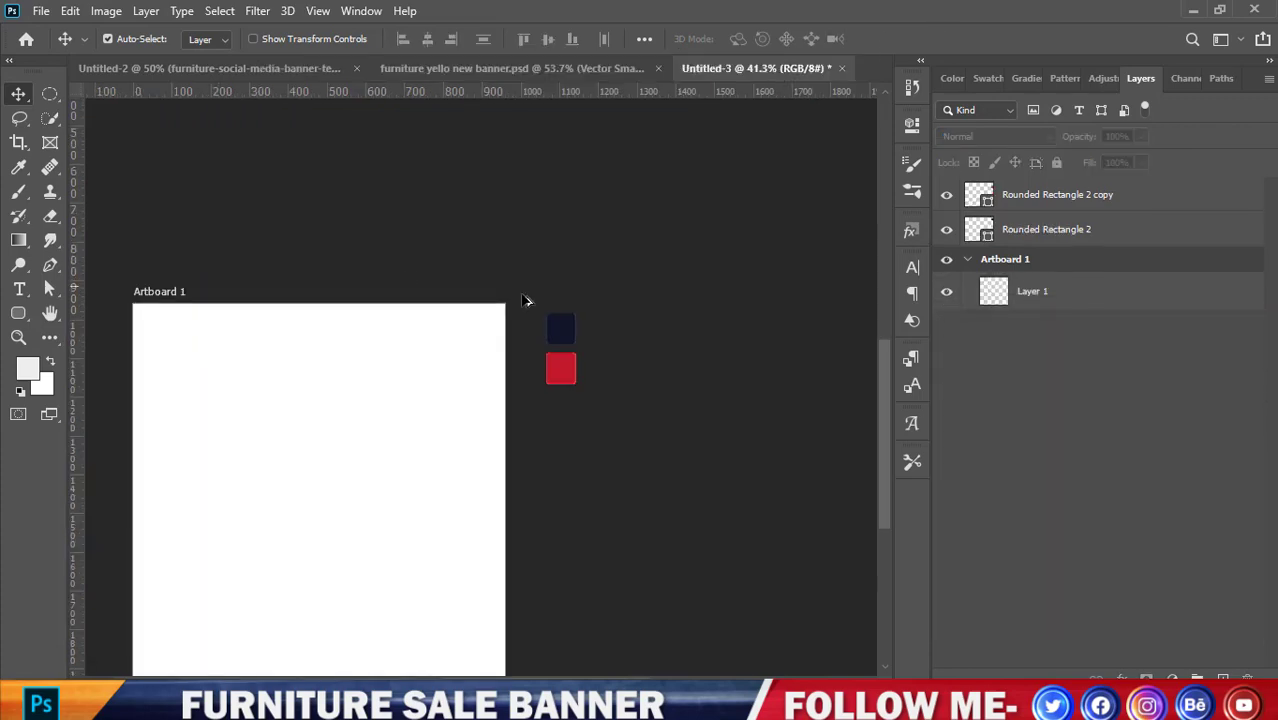
# Start a new document, check its size values, then cancel it
pyautogui.keyDown('alt'); pyautogui.scroll(-1, 197, 439); pyautogui.keyUp('alt')
pyautogui.keyDown('alt'); pyautogui.scroll(1, 277, 460); pyautogui.keyUp('alt')
pyautogui.keyDown('alt'); pyautogui.scroll(1, 277, 460); pyautogui.keyUp('alt')
pyautogui.scroll(-1, 379, 457)
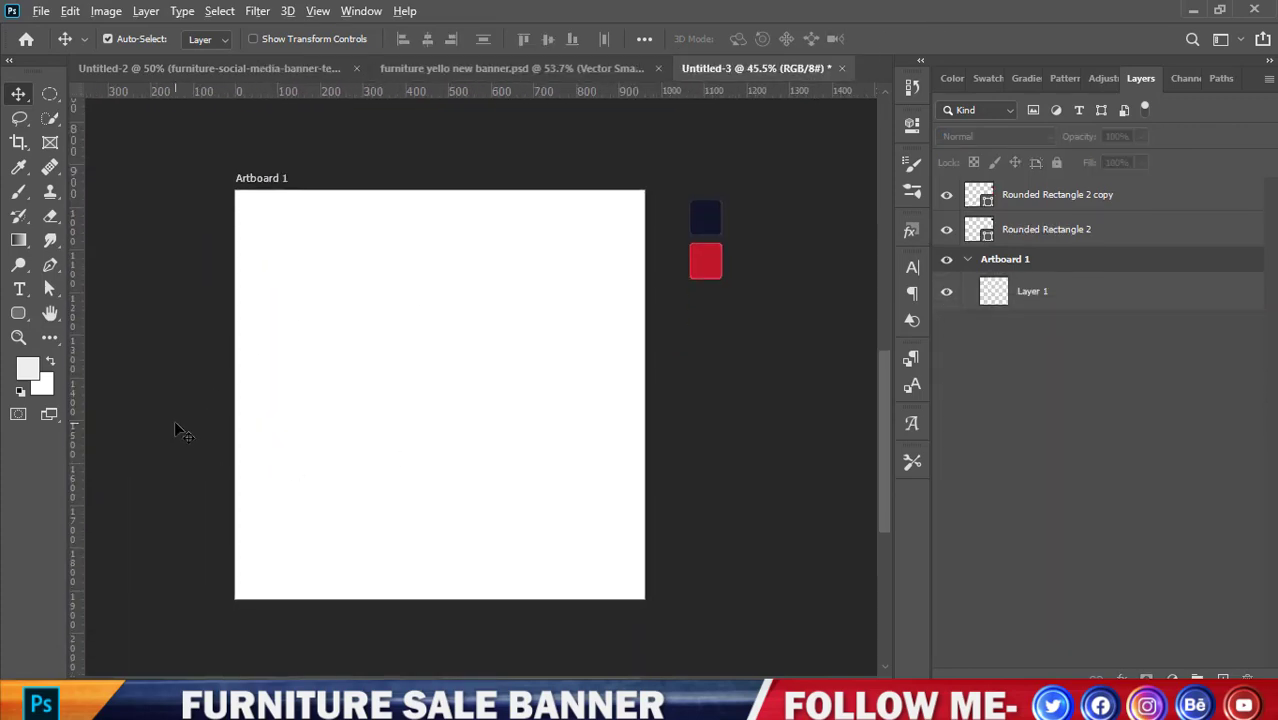
pyautogui.keyDown('alt'); pyautogui.scroll(1, 177, 428); pyautogui.keyUp('alt')
pyautogui.click(41, 11)
pyautogui.click(56, 30)
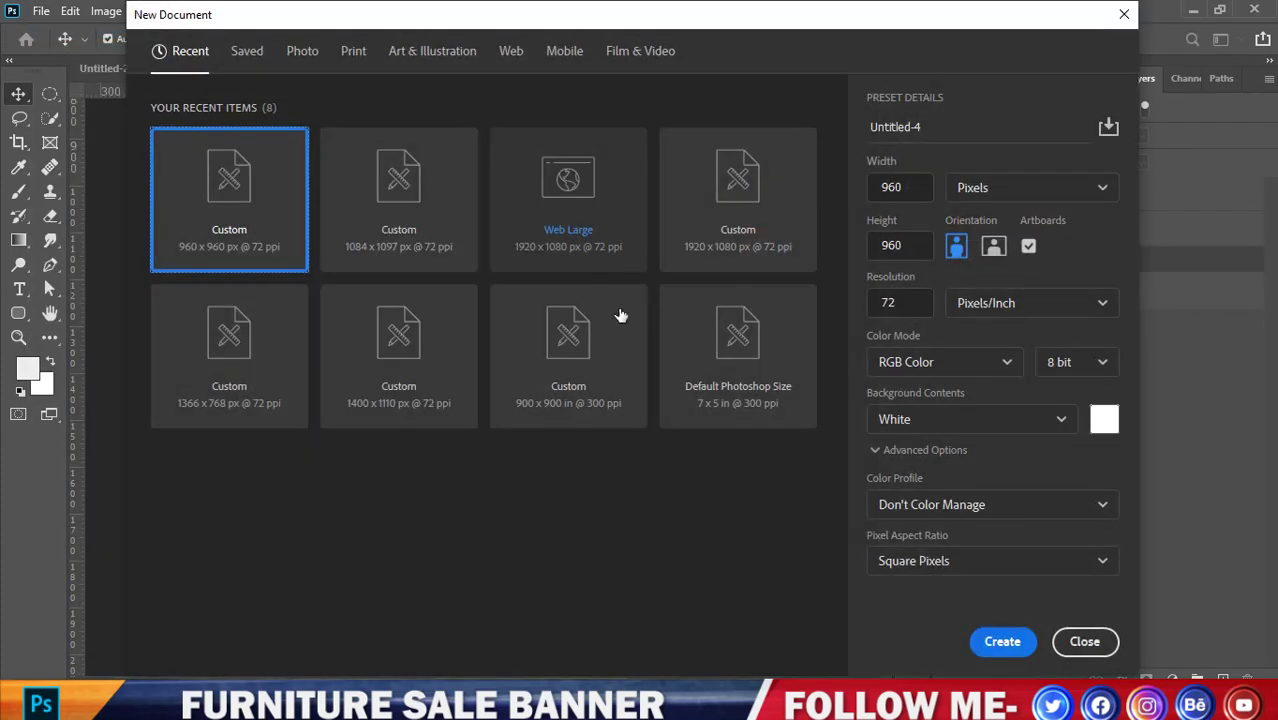
pyautogui.click(905, 187)
pyautogui.press('Tab')
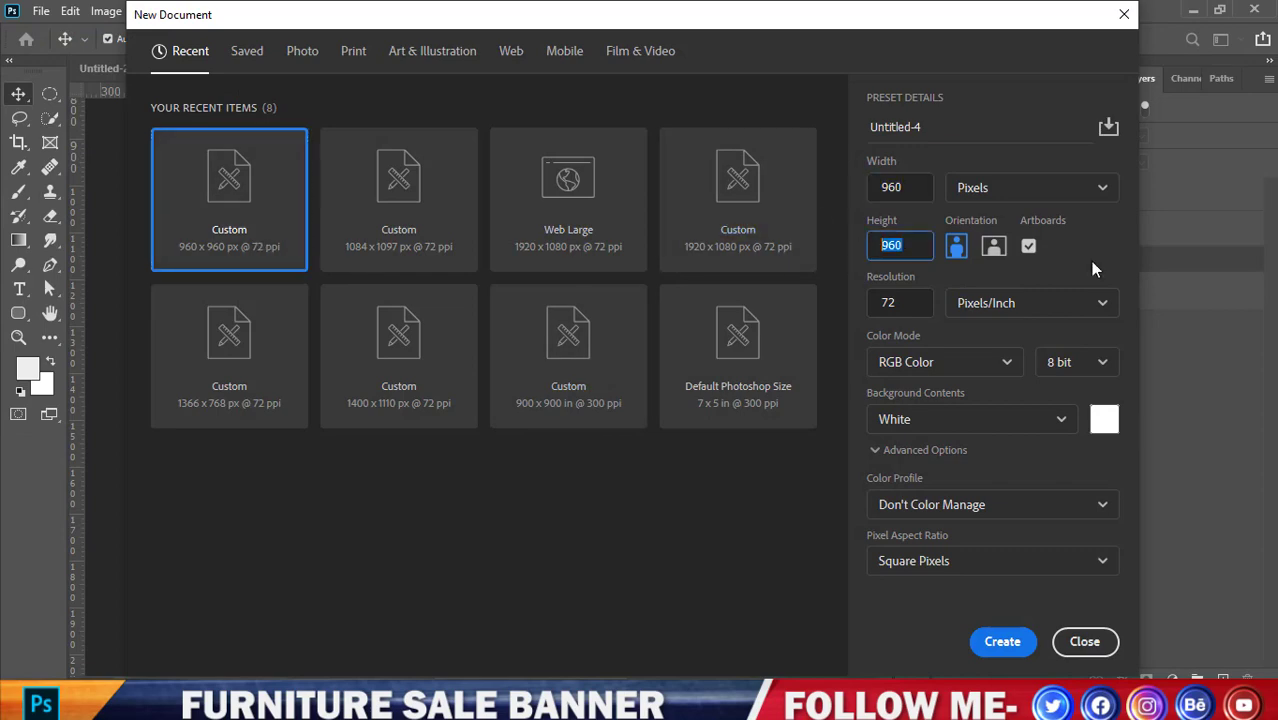
pyautogui.click(1085, 641)
# Draw a rectangle covering the whole artboard
pyautogui.scroll(-2, 593, 285)
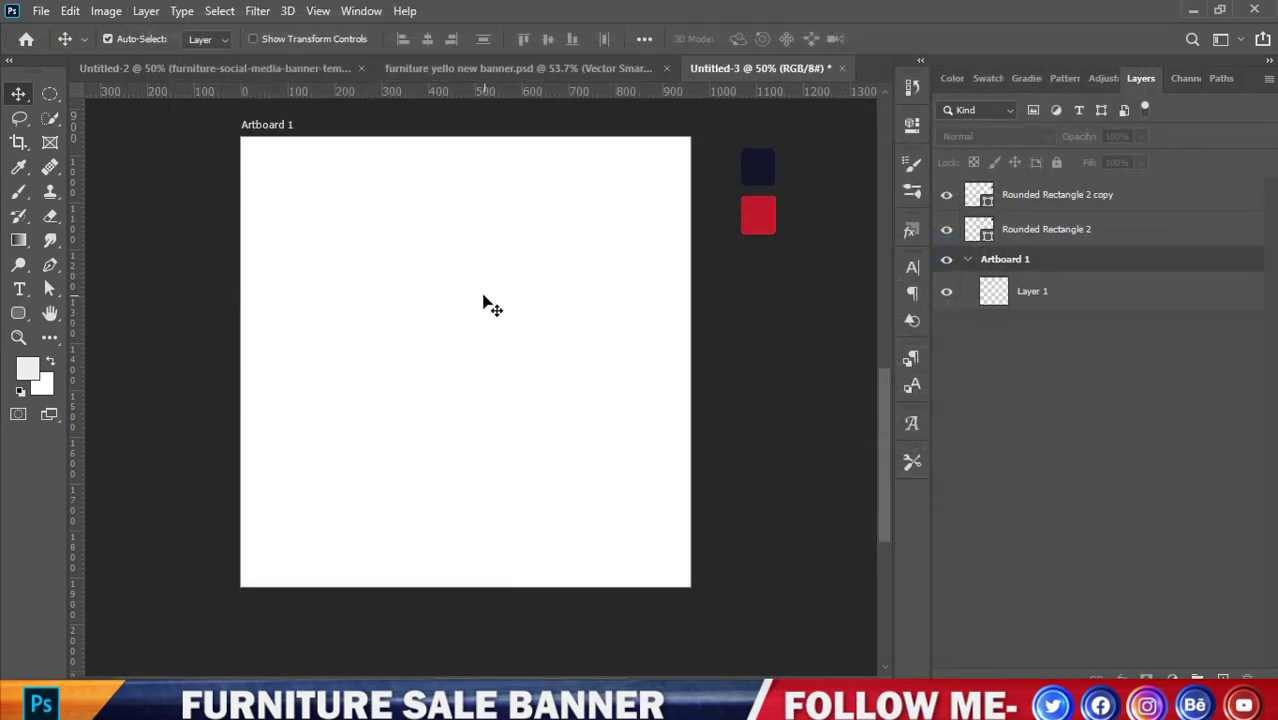
pyautogui.scroll(2, 484, 299)
pyautogui.click(22, 316)
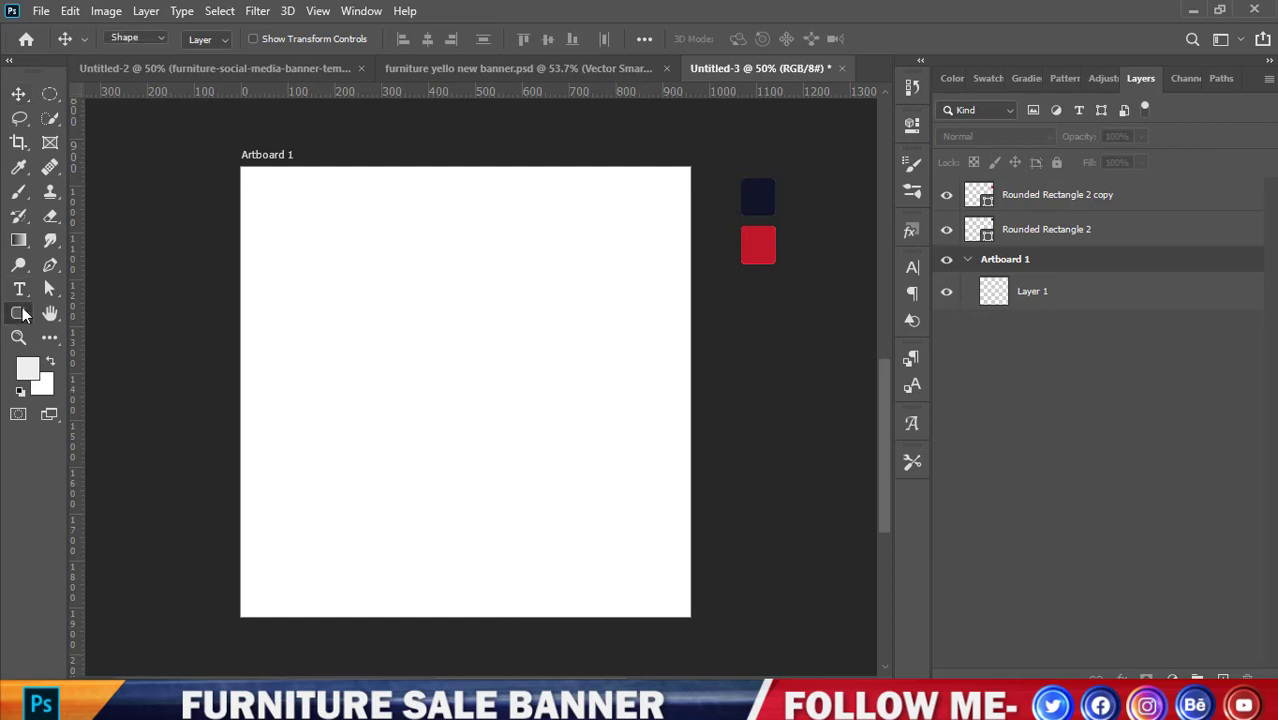
pyautogui.click(100, 315)
pyautogui.moveTo(203, 149); pyautogui.dragTo(710, 634)
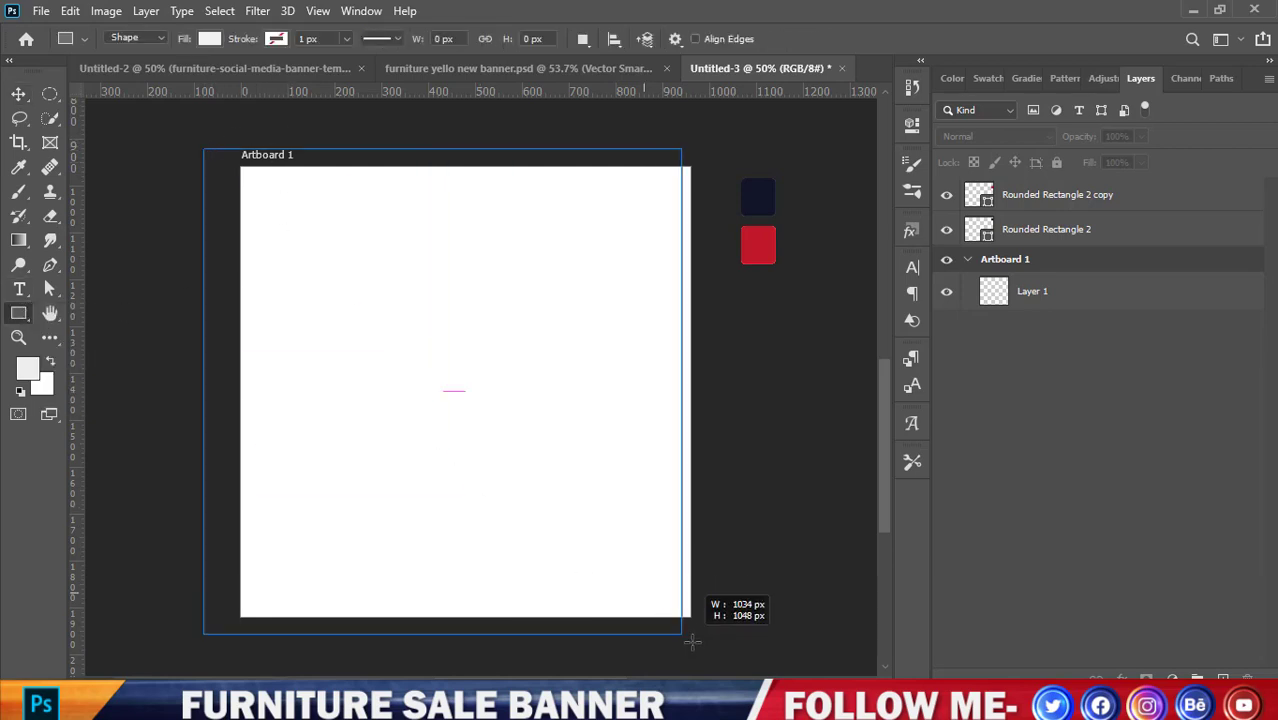
pyautogui.click(858, 118)
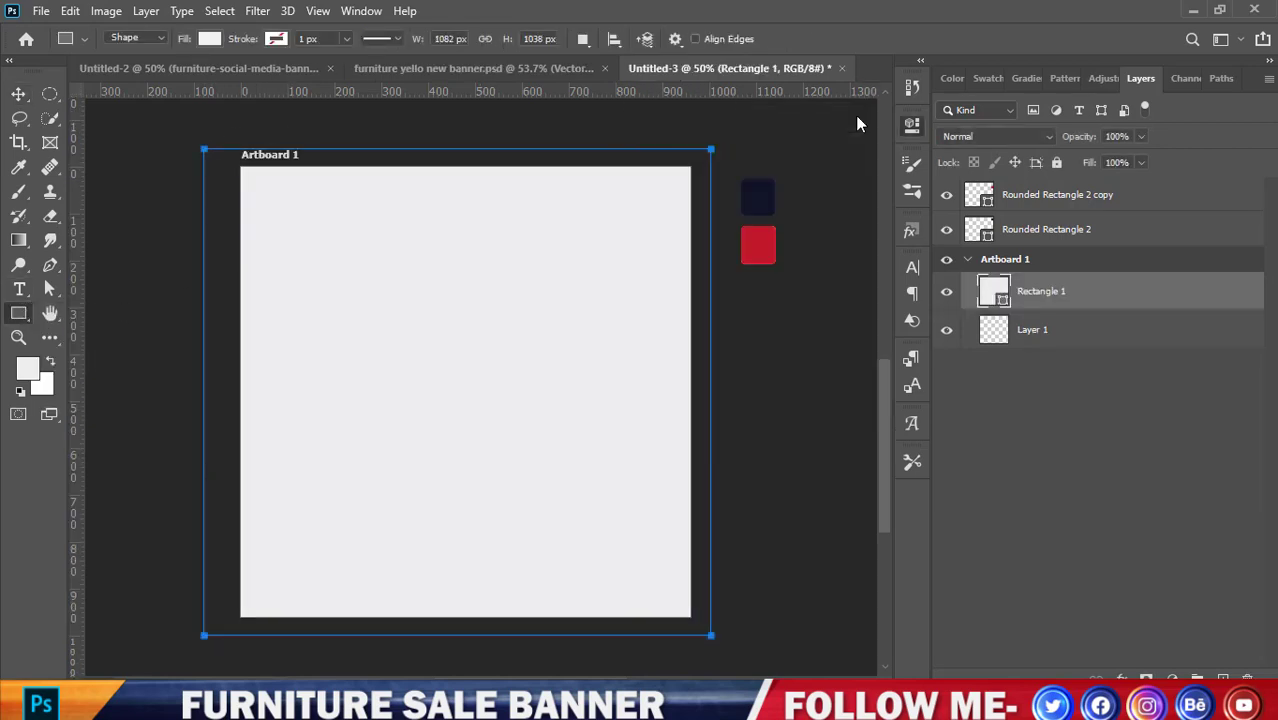
# Fill the rectangle dark navy #101527, sampled from the swatch square
pyautogui.doubleClick(987, 297)
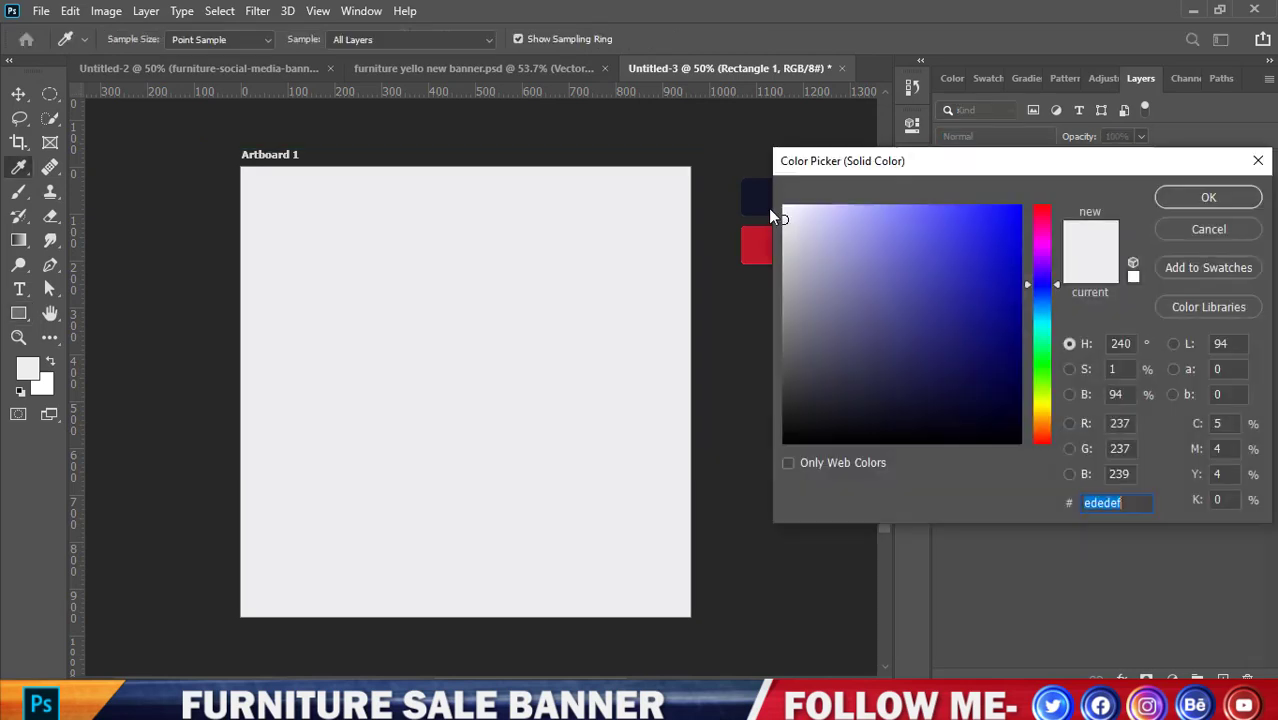
pyautogui.click(765, 197)
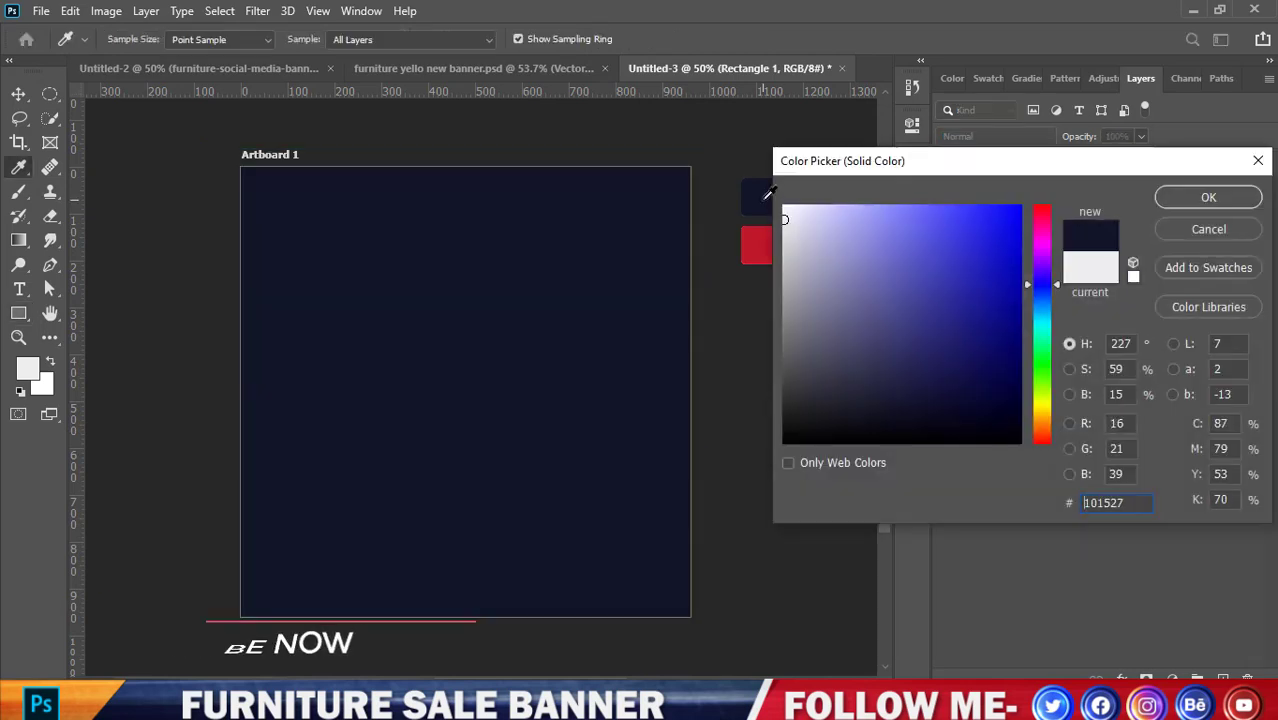
pyautogui.click(1200, 197)
pyautogui.click(18, 93)
pyautogui.click(143, 177)
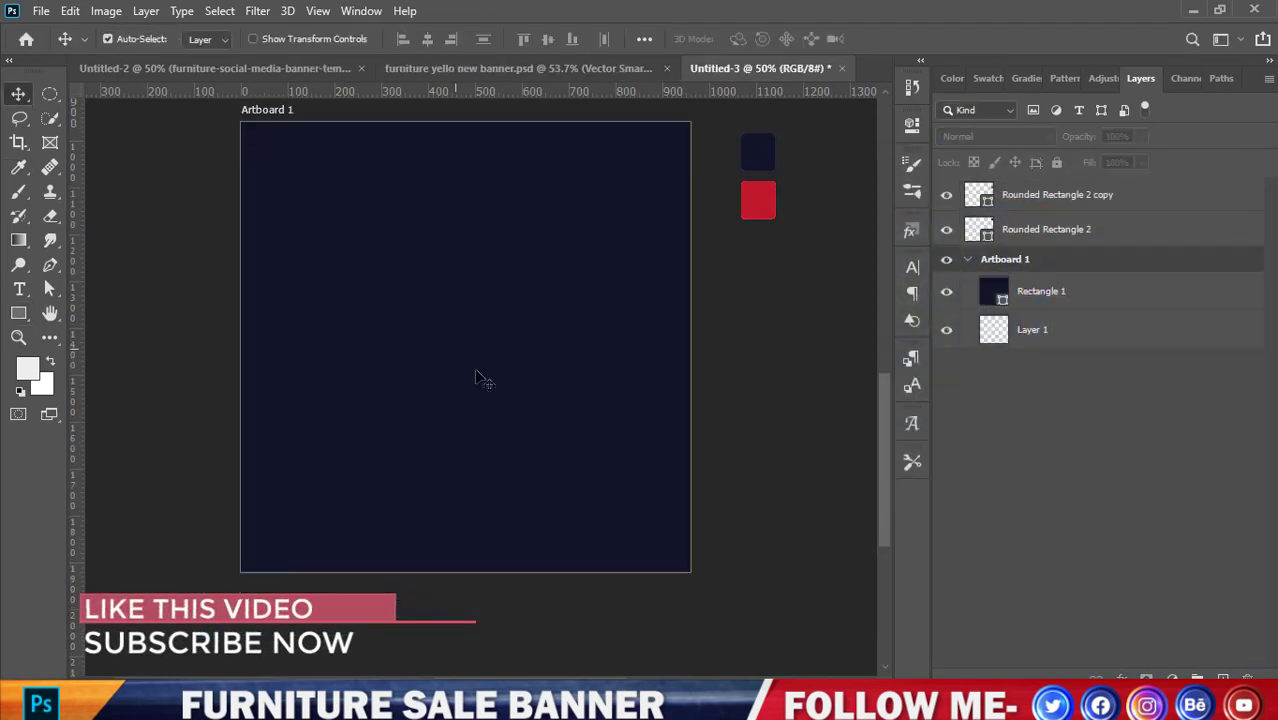
# Drag the blue concrete texture image from File Explorer onto the banner
pyautogui.click(1193, 10)
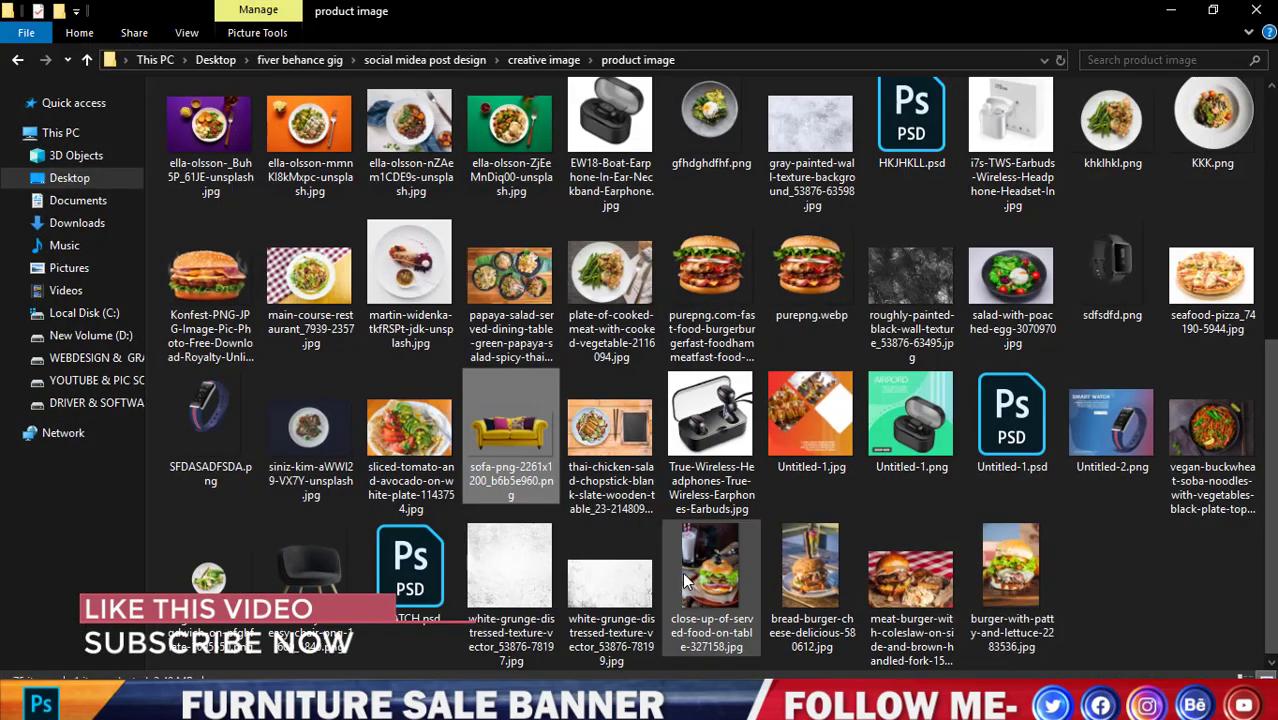
pyautogui.scroll(2, 859, 552)
pyautogui.scroll(3, 859, 552)
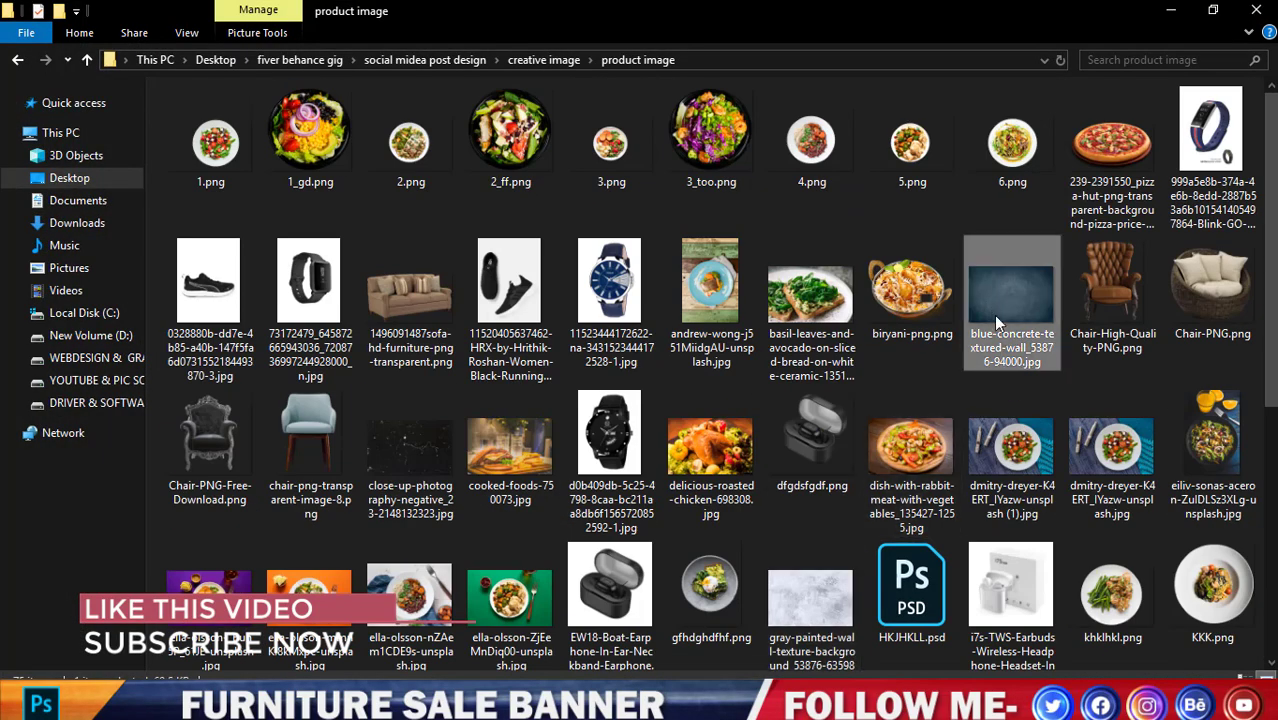
pyautogui.moveTo(993, 315)
pyautogui.mouseDown()
pyautogui.moveTo(738, 700)
pyautogui.moveTo(502, 410)
pyautogui.mouseUp()
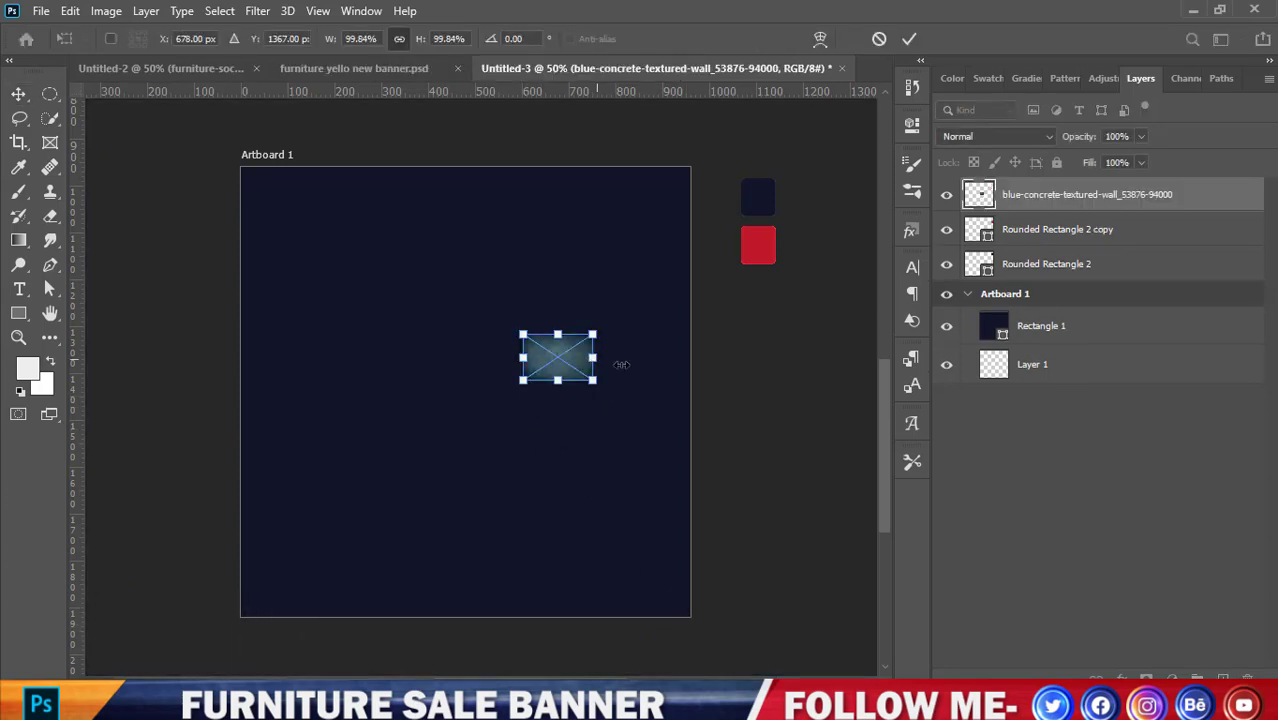
# Scale the concrete texture past every edge of the artboard
pyautogui.moveTo(621, 364); pyautogui.dragTo(818, 372)
pyautogui.moveTo(593, 389); pyautogui.dragTo(517, 400)
pyautogui.moveTo(735, 390)
pyautogui.mouseDown()
pyautogui.moveTo(822, 392)
pyautogui.moveTo(711, 411)
pyautogui.mouseUp()
pyautogui.moveTo(807, 392)
pyautogui.mouseDown()
pyautogui.moveTo(835, 393)
pyautogui.moveTo(753, 393)
pyautogui.mouseUp()
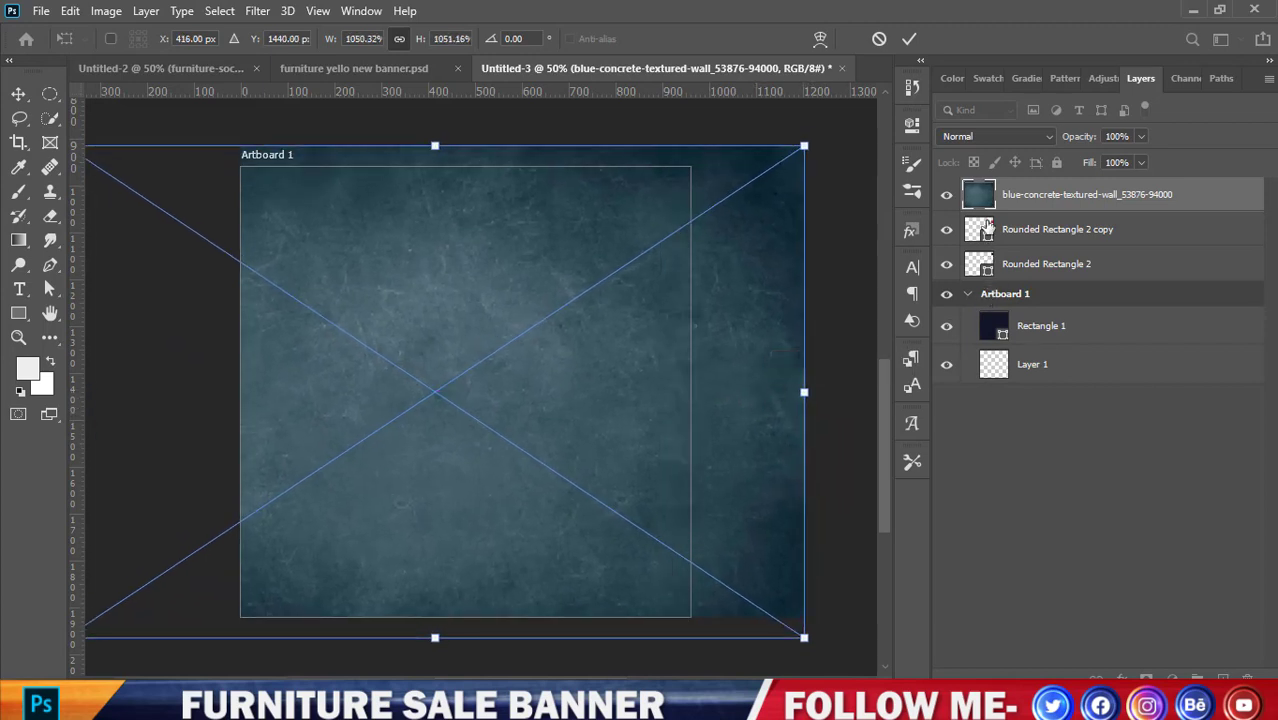
# Move the Rounded Rectangle 2 copy into Artboard 1 and set the red square beside the artboard
pyautogui.moveTo(988, 226); pyautogui.dragTo(995, 318)
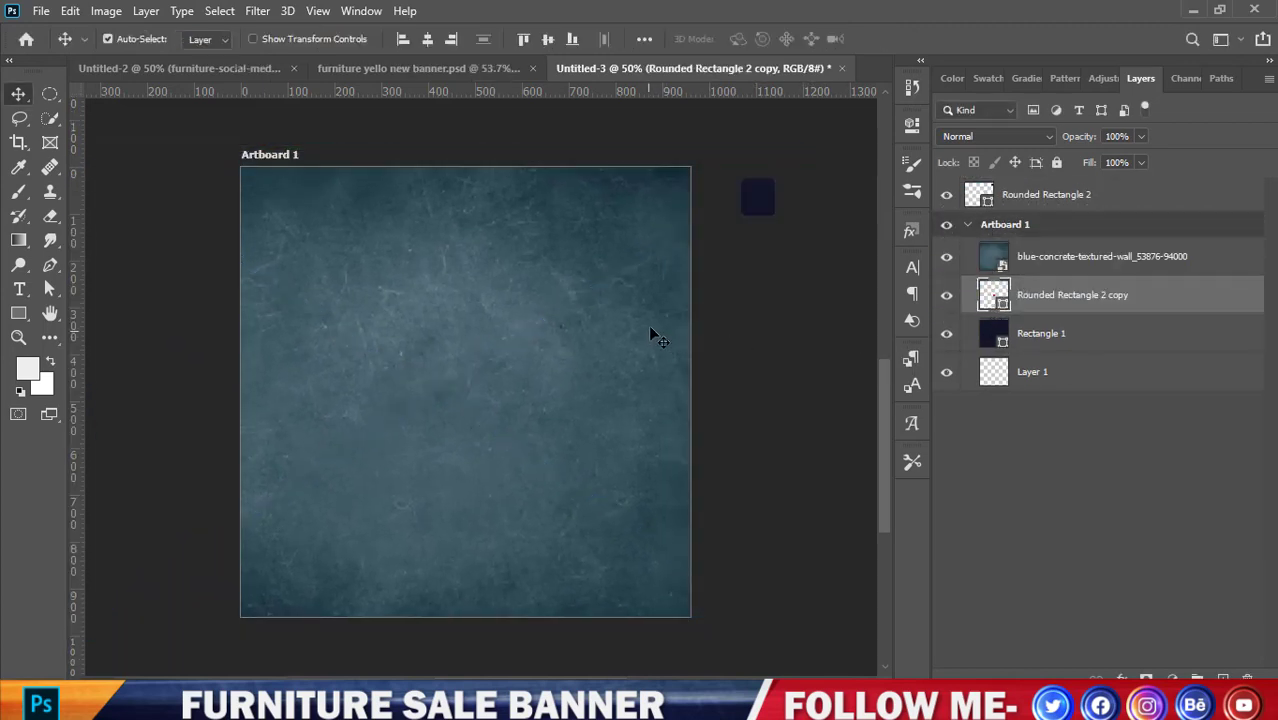
pyautogui.click(1039, 257)
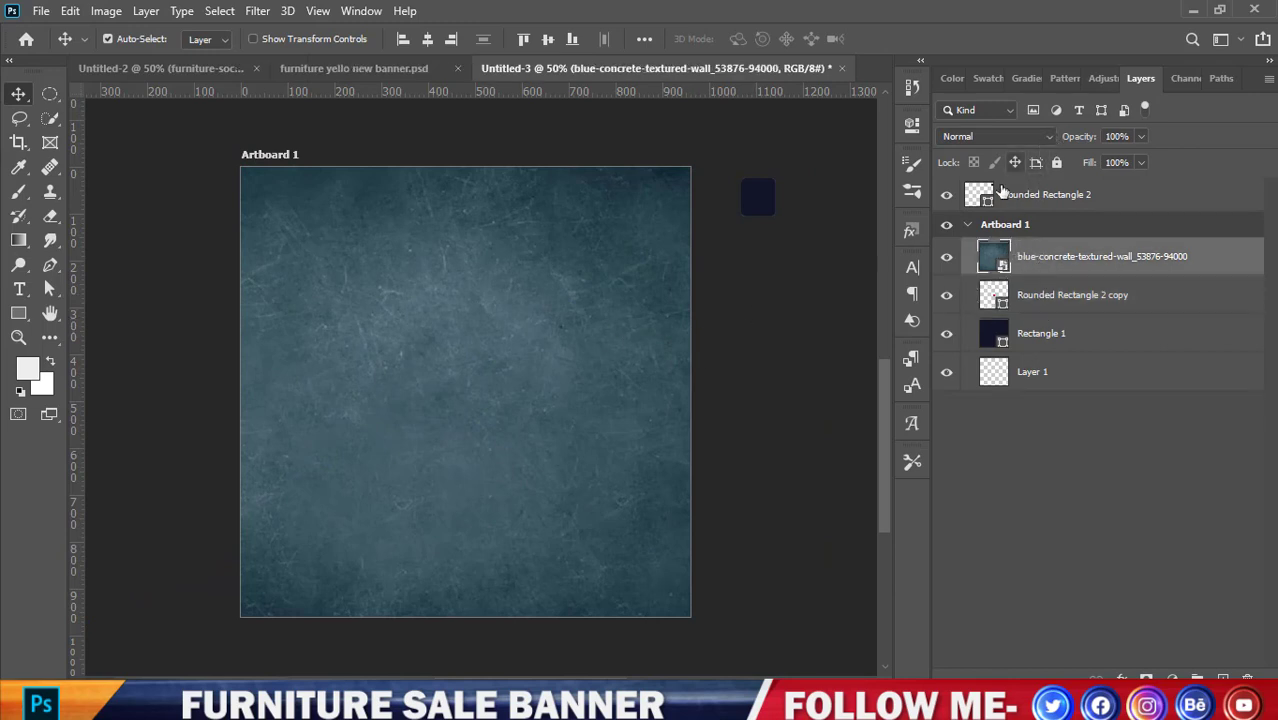
pyautogui.click(756, 203)
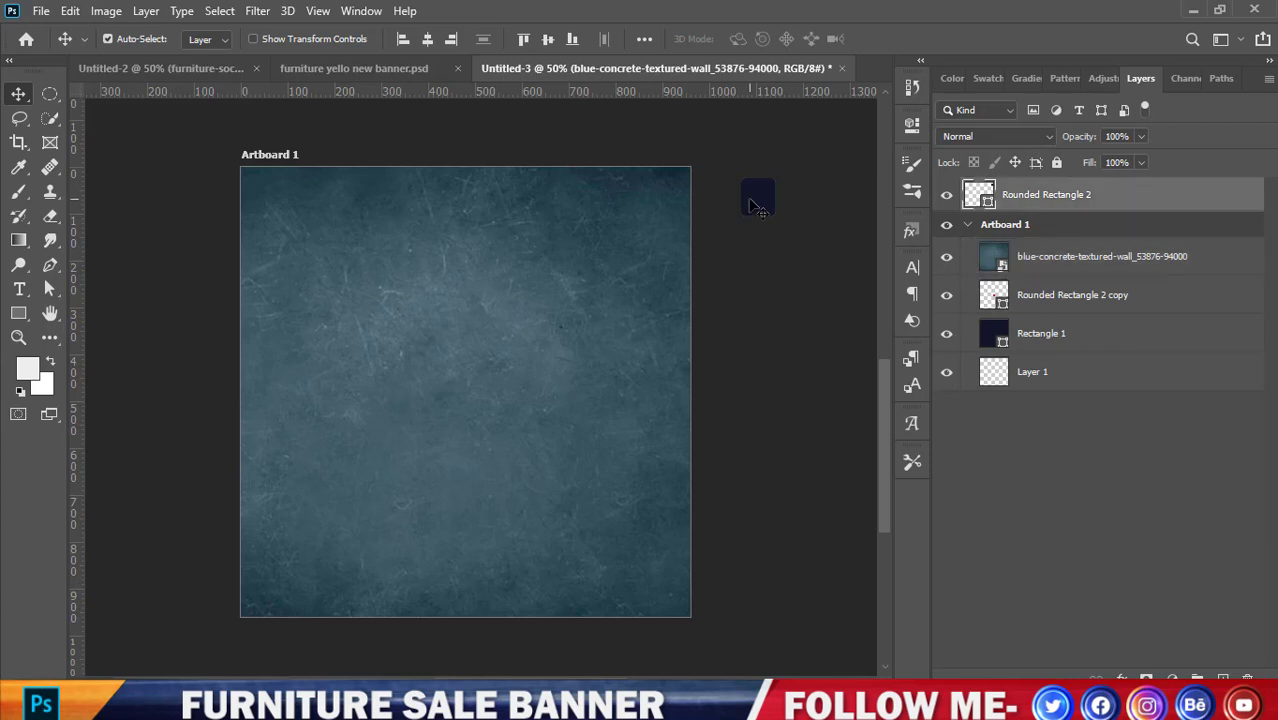
pyautogui.click(987, 296)
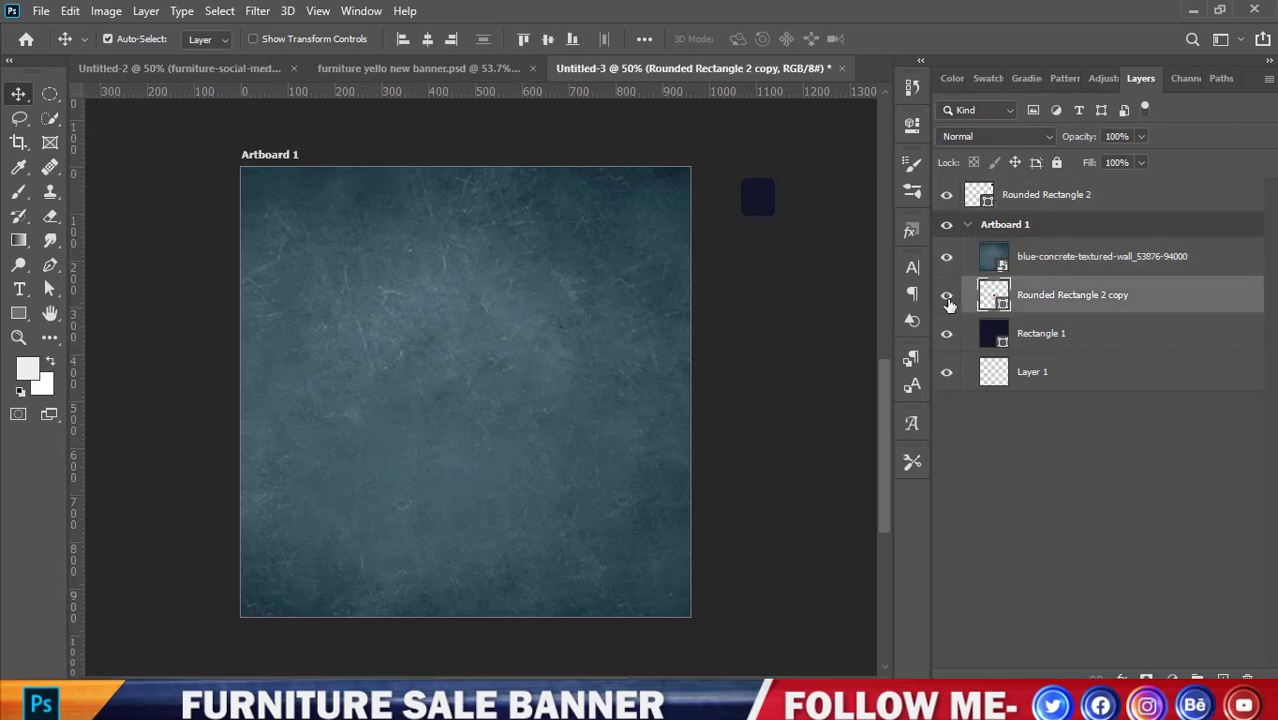
pyautogui.click(998, 260)
pyautogui.click(985, 300)
pyautogui.hotkey('ctrl', 't')
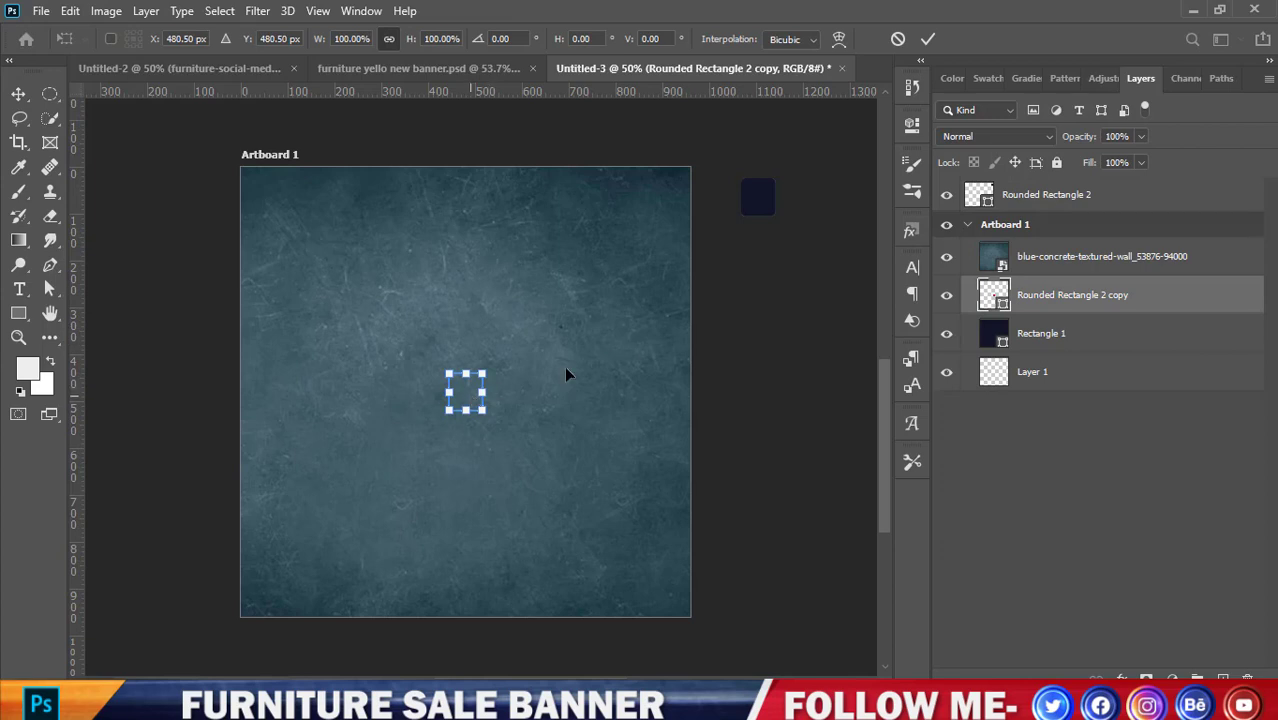
pyautogui.moveTo(566, 375); pyautogui.dragTo(876, 289)
# Return Rounded Rectangle 2 copy to the top and set the concrete texture to Hard Light blending
pyautogui.moveTo(987, 306); pyautogui.dragTo(1000, 186)
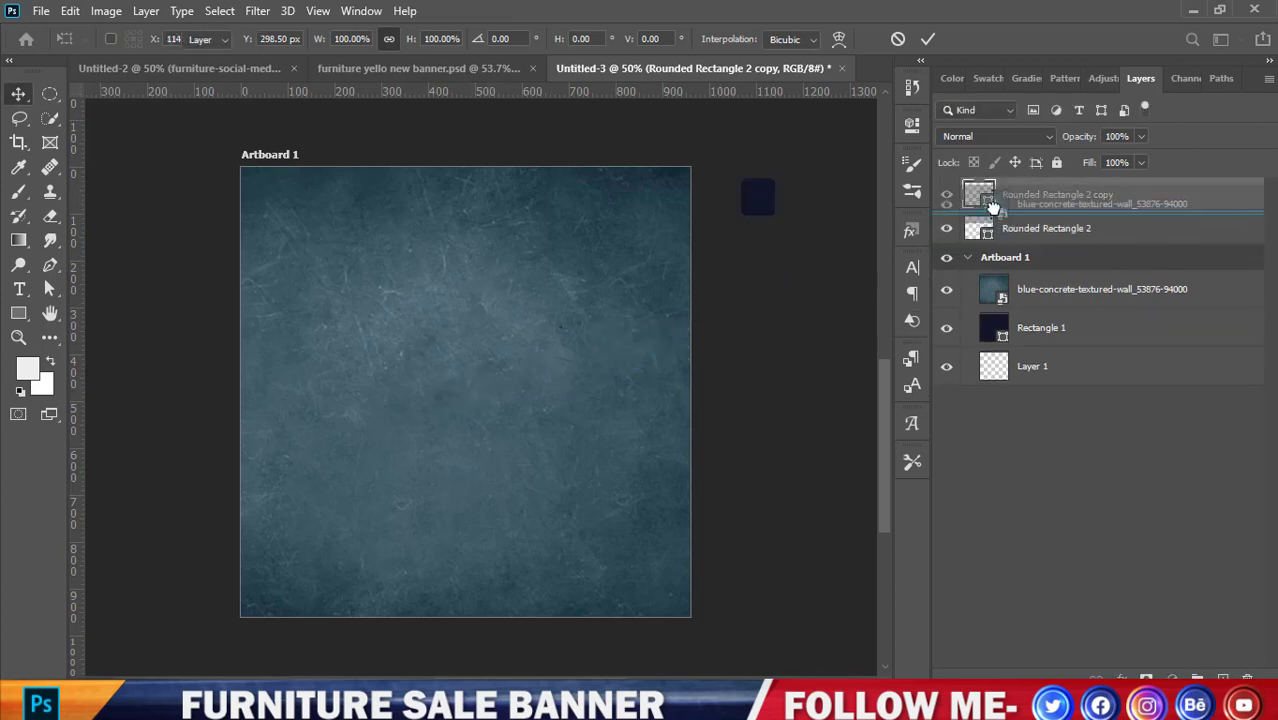
pyautogui.click(1000, 289)
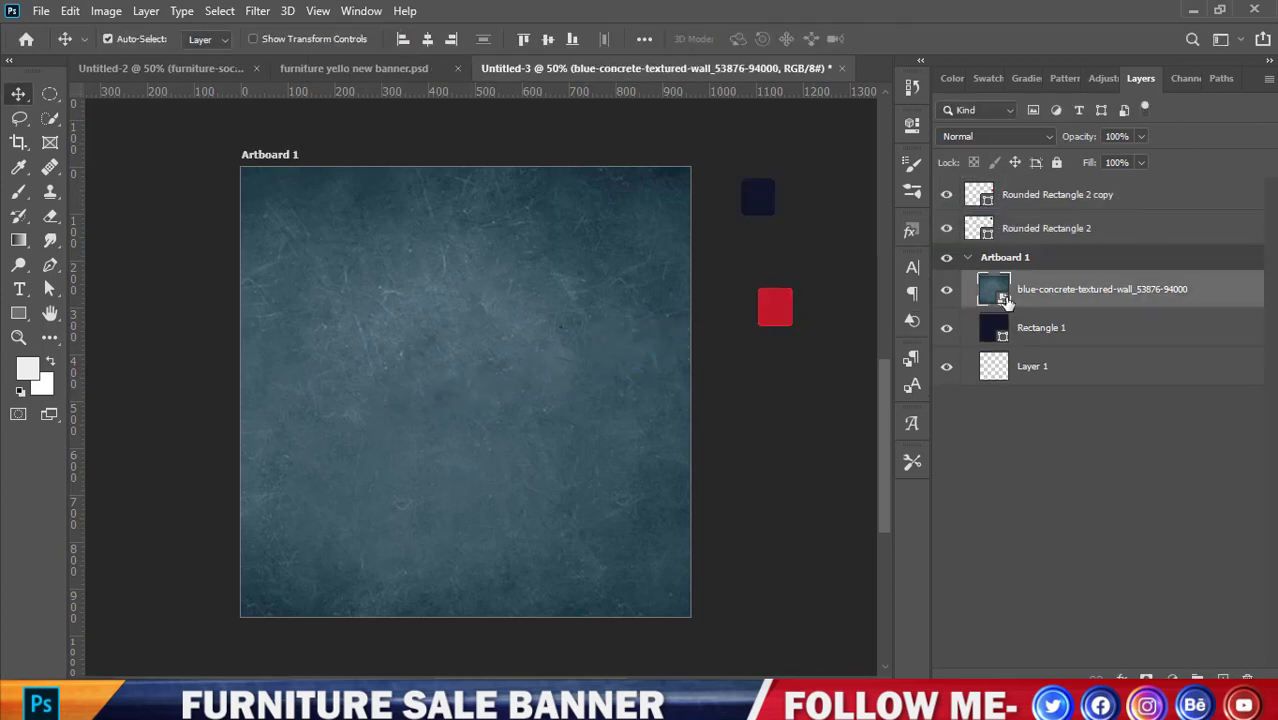
pyautogui.click(1041, 134)
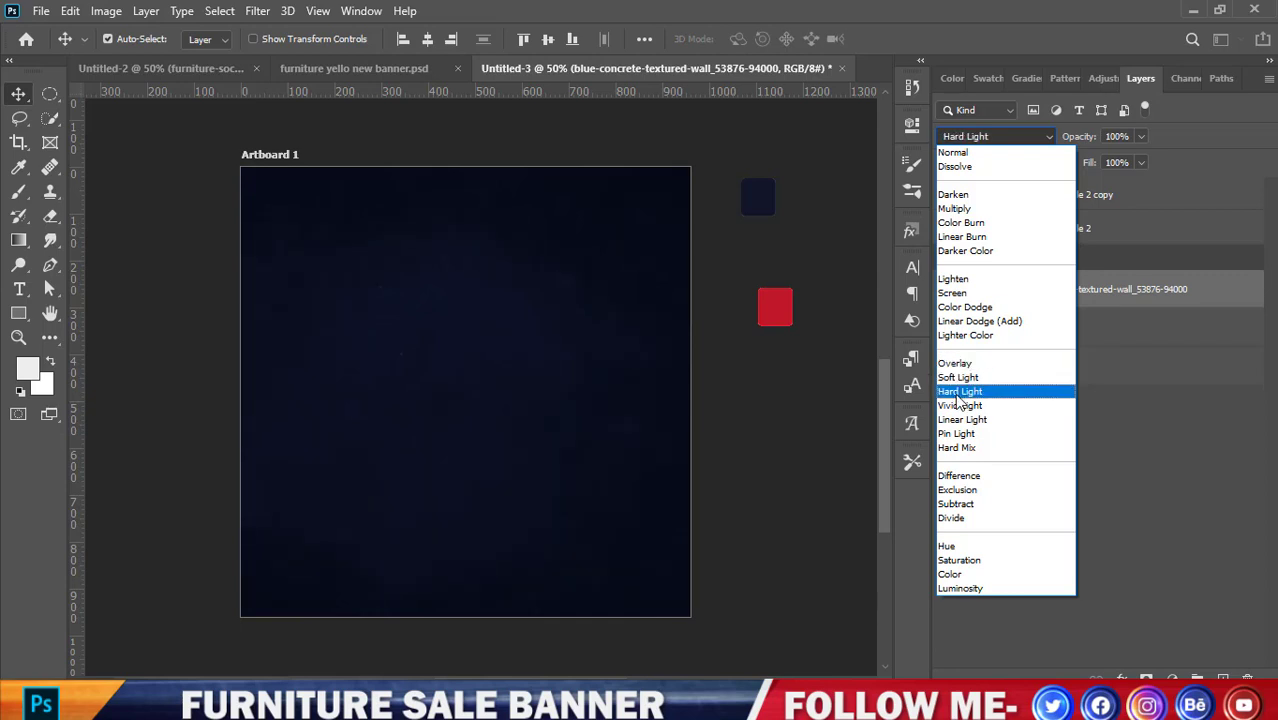
pyautogui.click(958, 396)
pyautogui.click(245, 379)
# Select the Rectangle tool for drawing a new shape
pyautogui.scroll(2, 245, 379)
pyautogui.scroll(2, 299, 339)
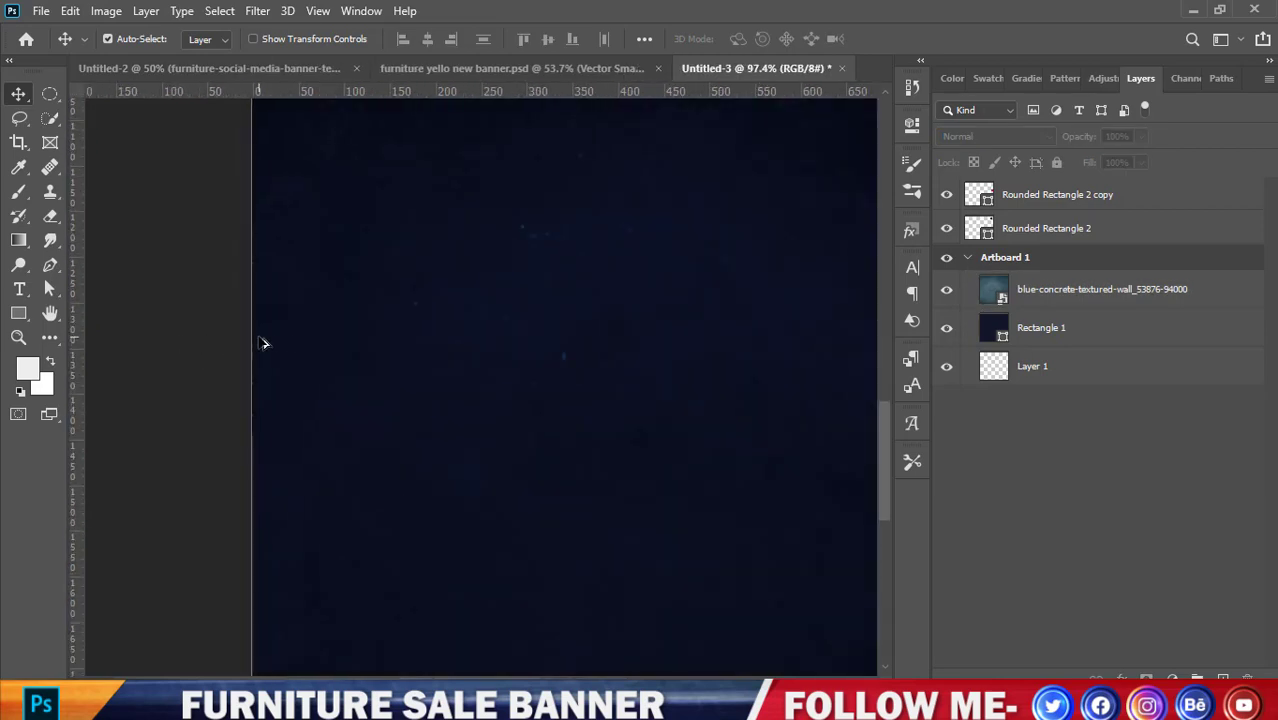
pyautogui.scroll(-3, 262, 343)
pyautogui.scroll(1, 497, 329)
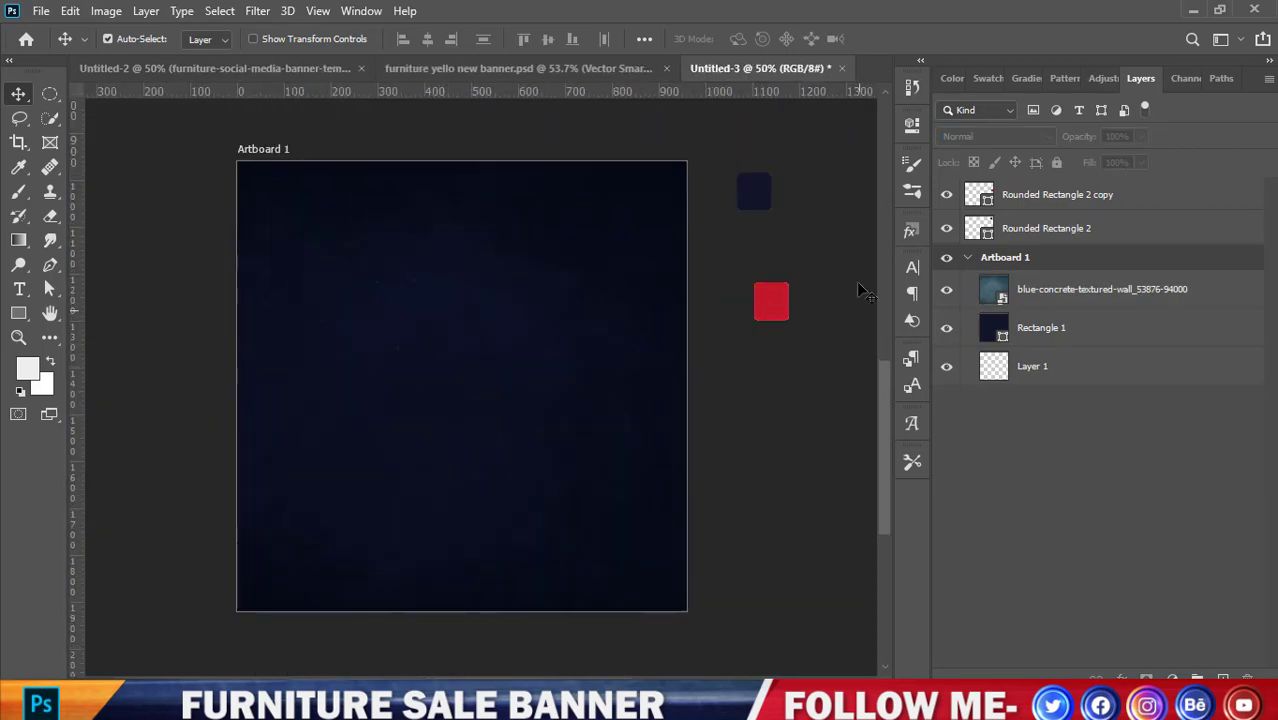
pyautogui.scroll(-1, 843, 413)
pyautogui.scroll(2, 850, 412)
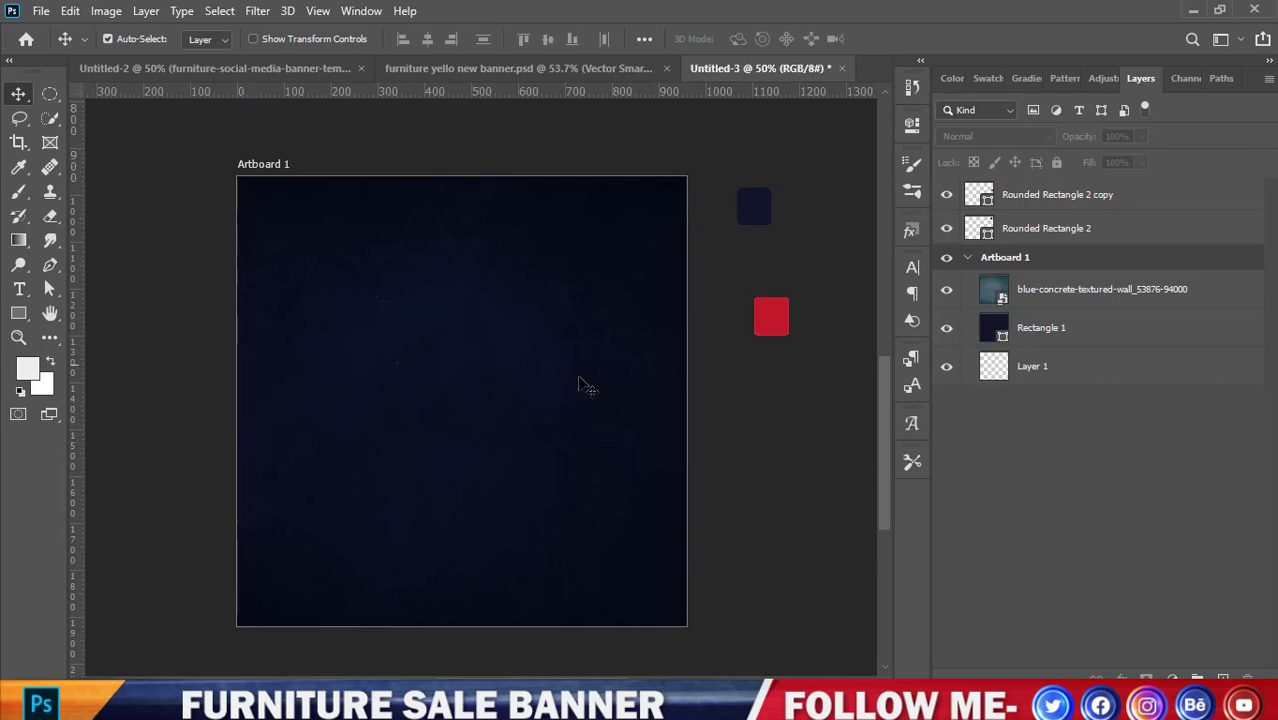
pyautogui.scroll(-1, 708, 380)
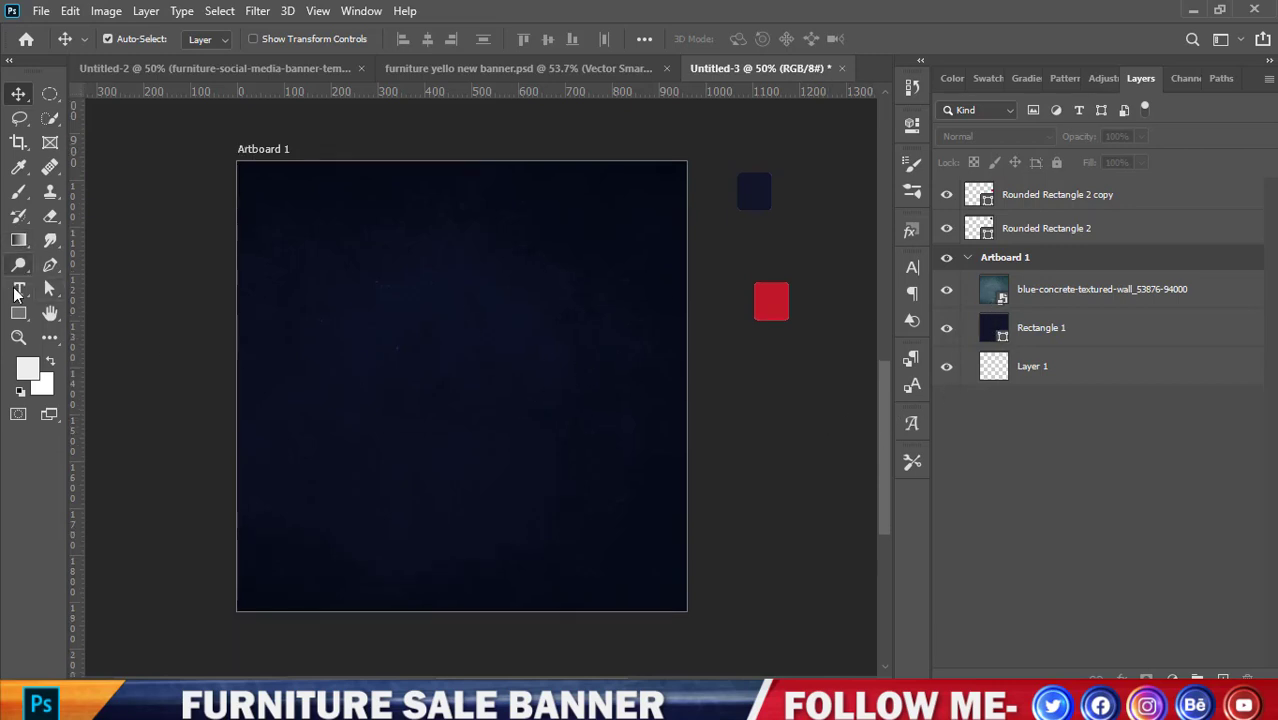
pyautogui.click(18, 313)
pyautogui.scroll(-2, 242, 588)
# Draw a rectangle across the lower artboard and fill it red #c1182b from the red swatch
pyautogui.moveTo(210, 613); pyautogui.dragTo(722, 430)
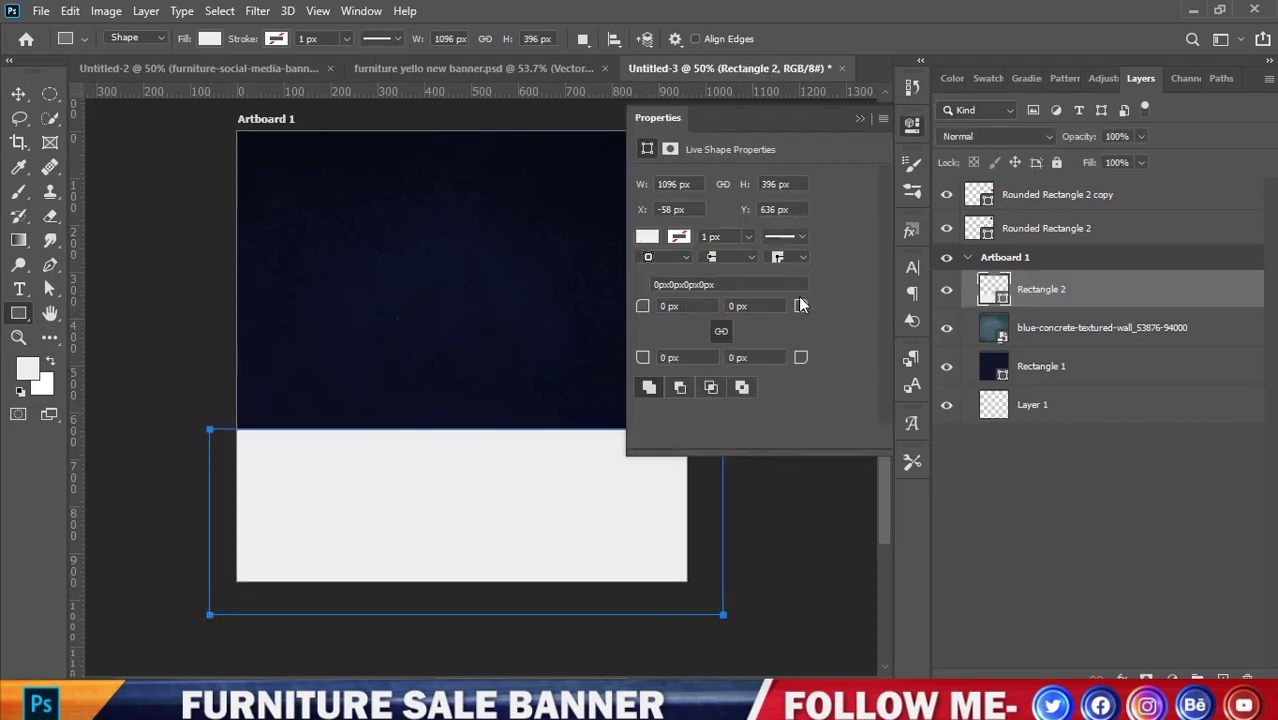
pyautogui.click(859, 119)
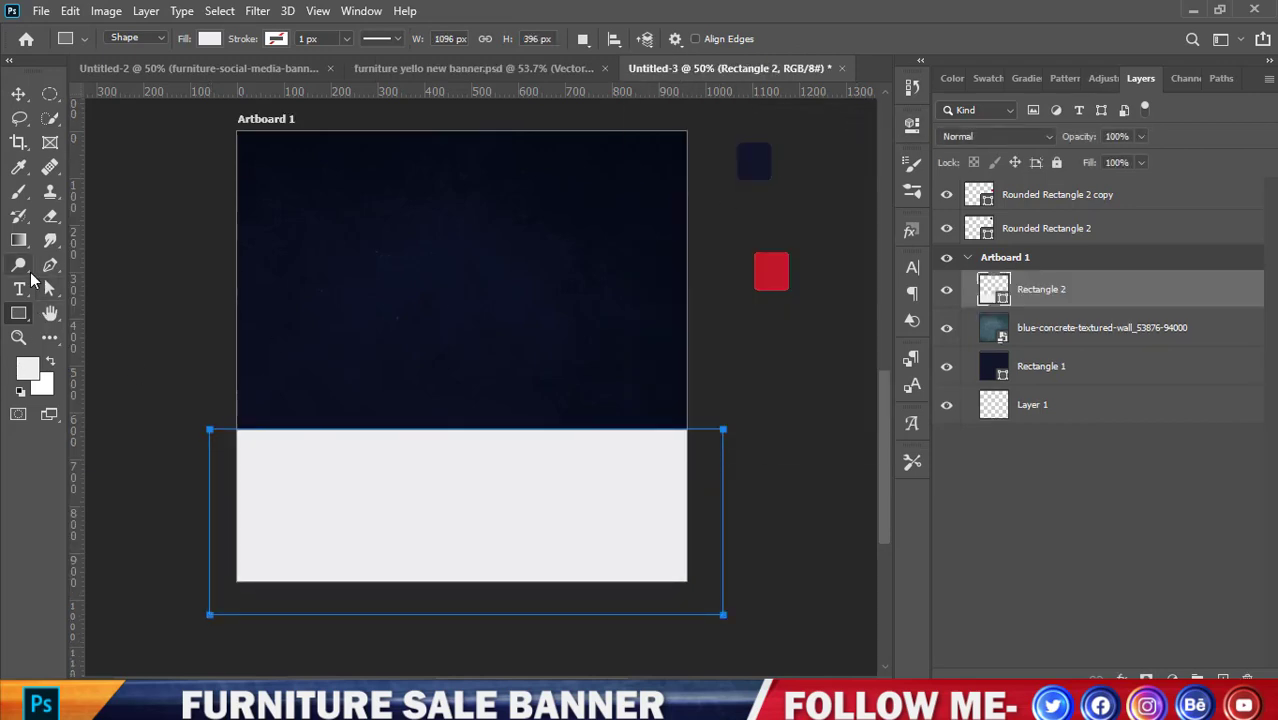
pyautogui.doubleClick(993, 291)
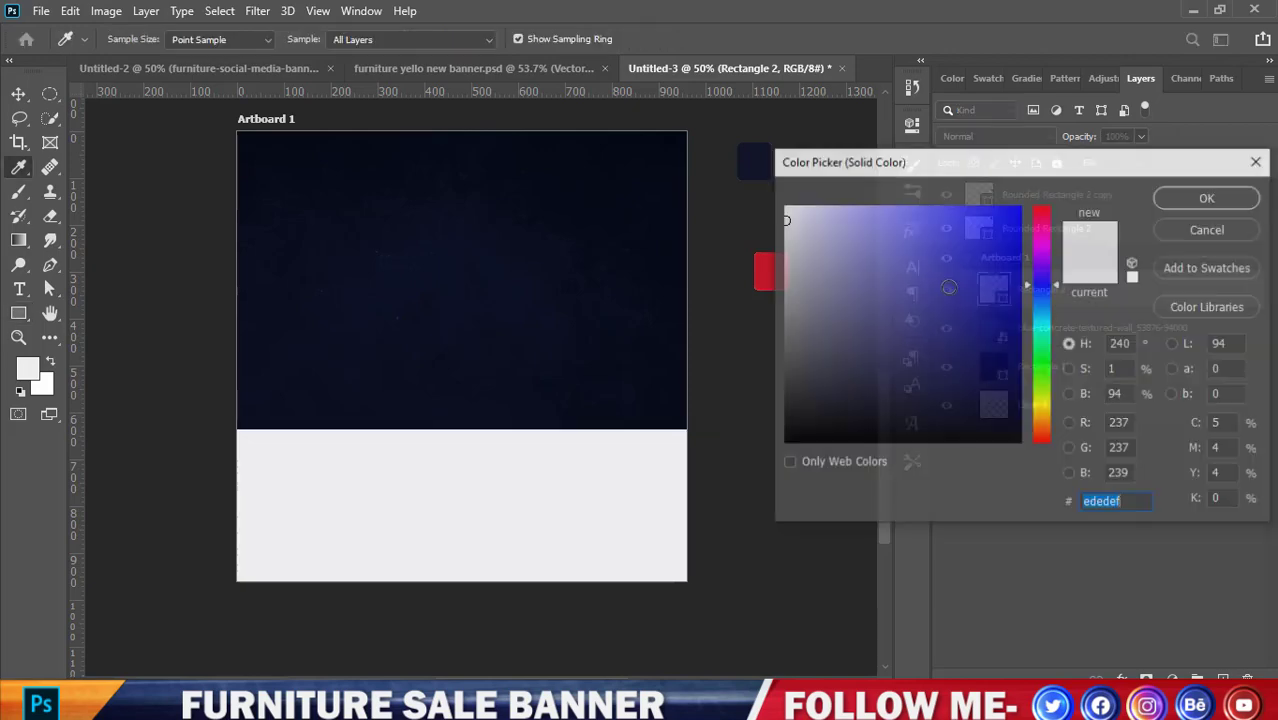
pyautogui.click(762, 264)
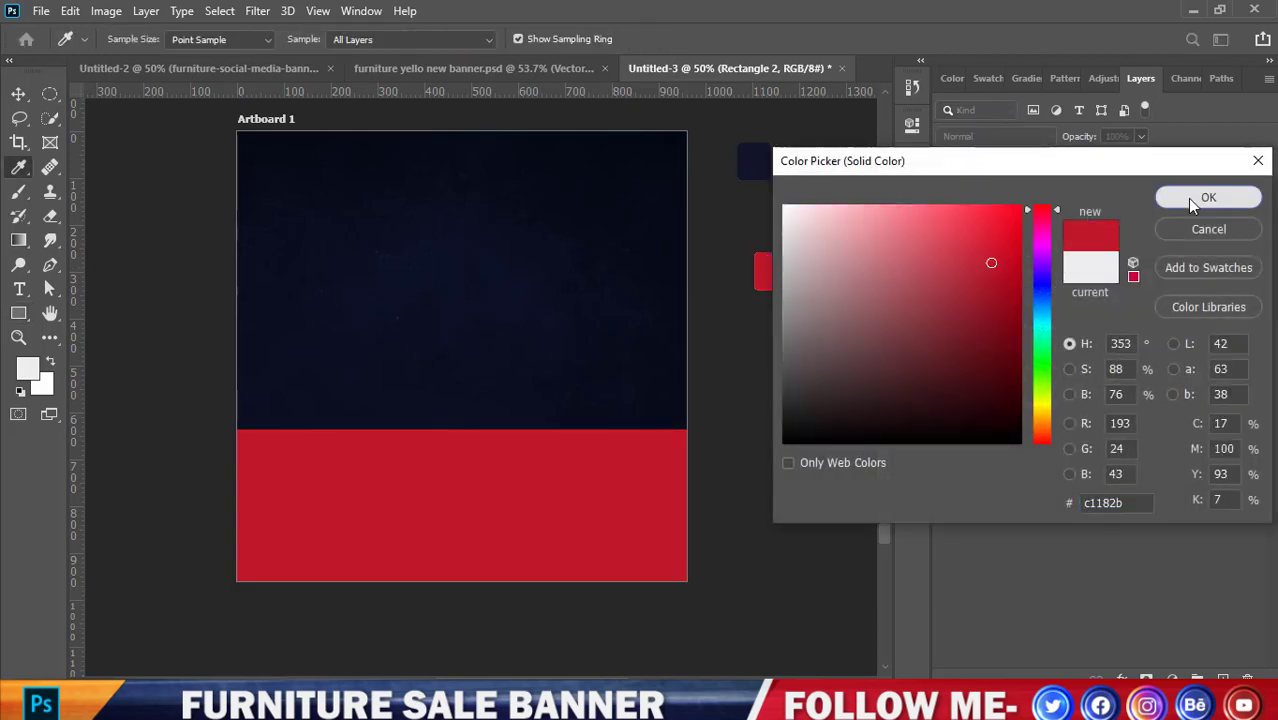
pyautogui.click(1190, 198)
pyautogui.click(19, 95)
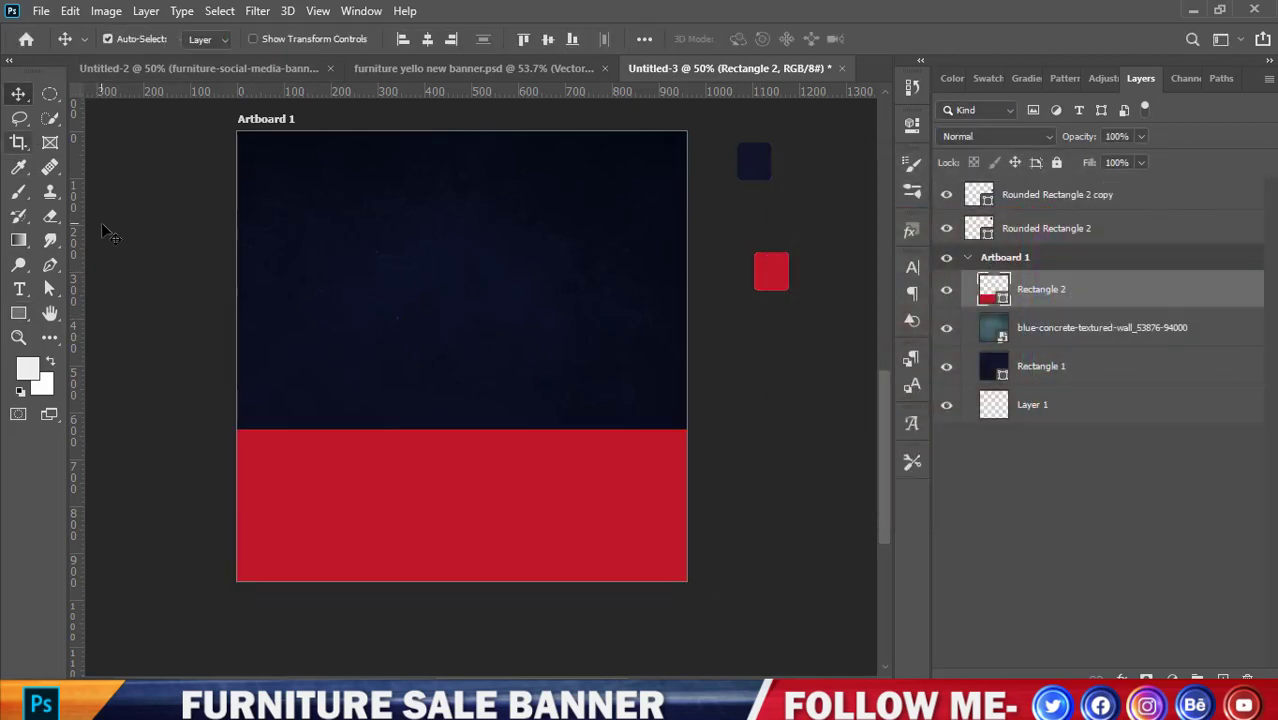
pyautogui.click(103, 229)
pyautogui.scroll(-2, 479, 434)
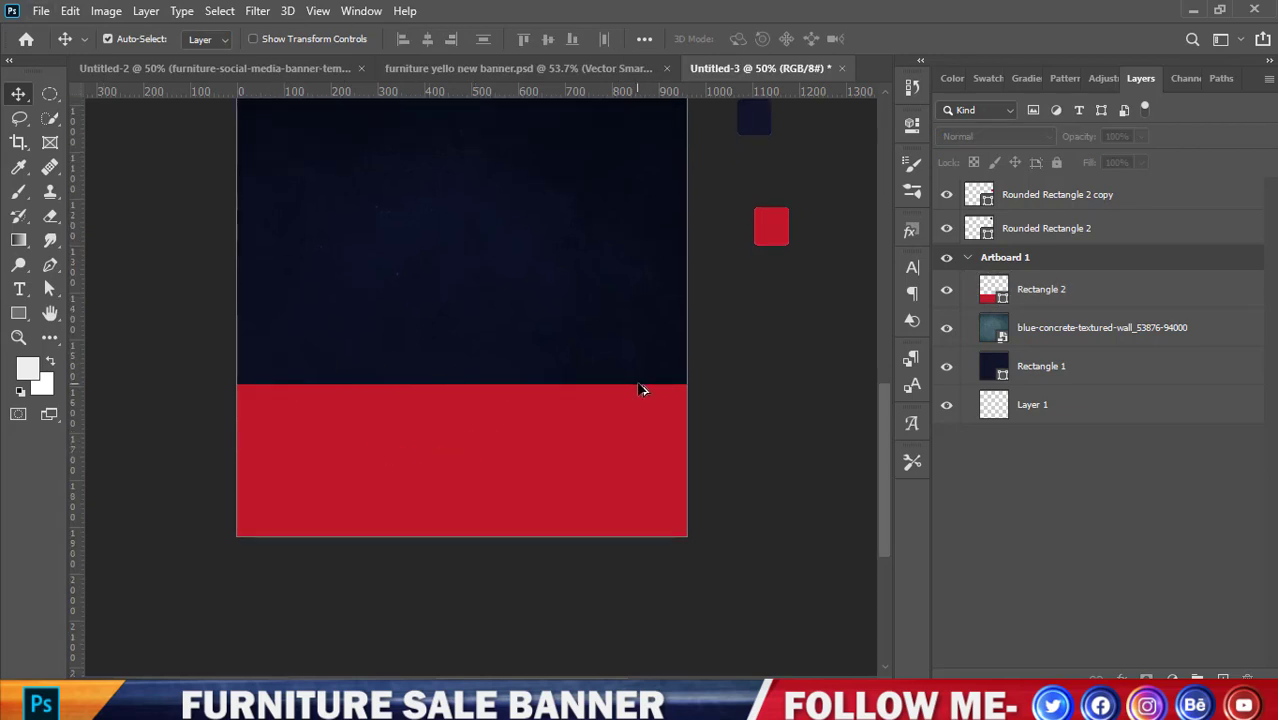
pyautogui.click(1043, 369)
pyautogui.scroll(4, 670, 391)
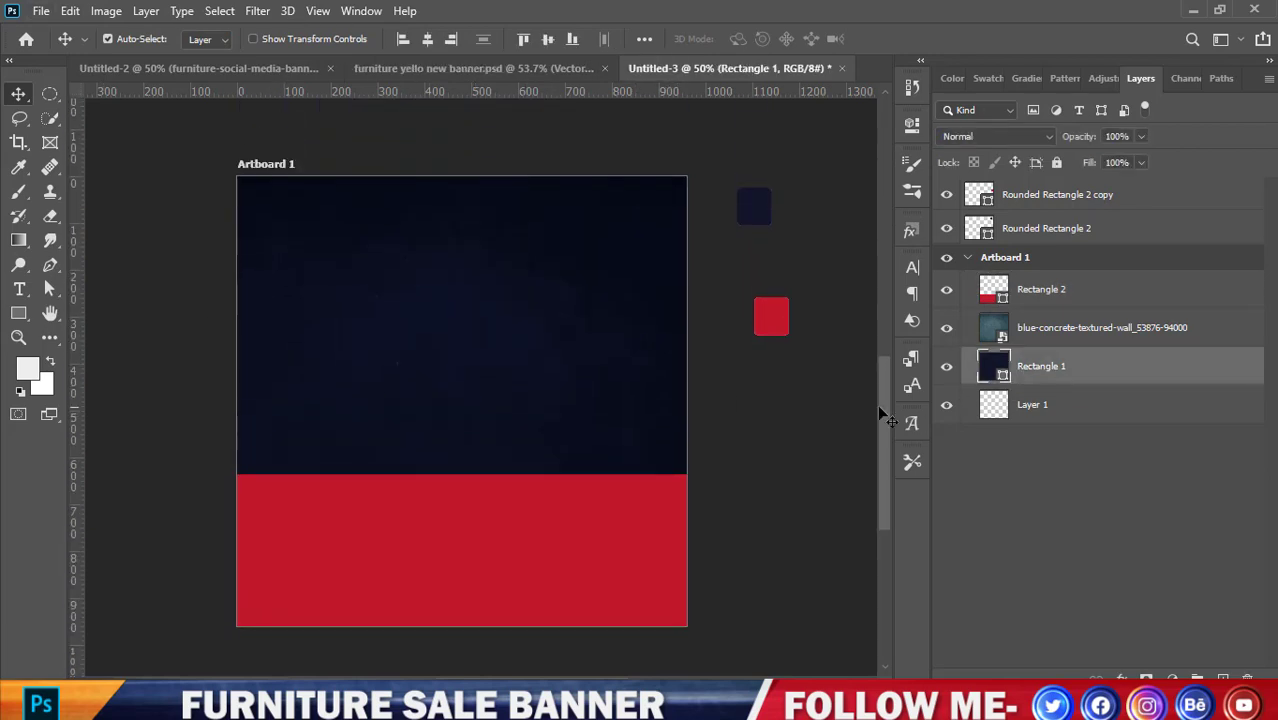
# Copy the navy background rectangle and paste it in place
pyautogui.click(70, 11)
pyautogui.click(114, 131)
pyautogui.click(72, 11)
pyautogui.moveTo(136, 192)
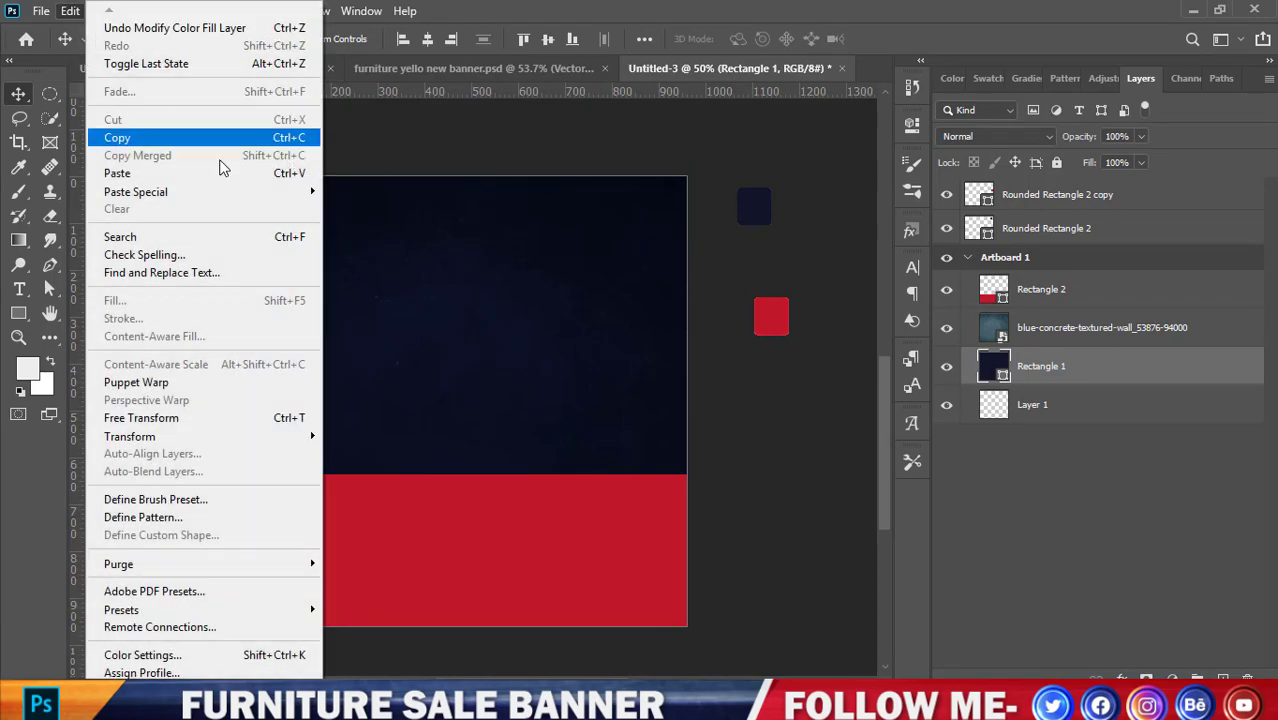
pyautogui.click(398, 213)
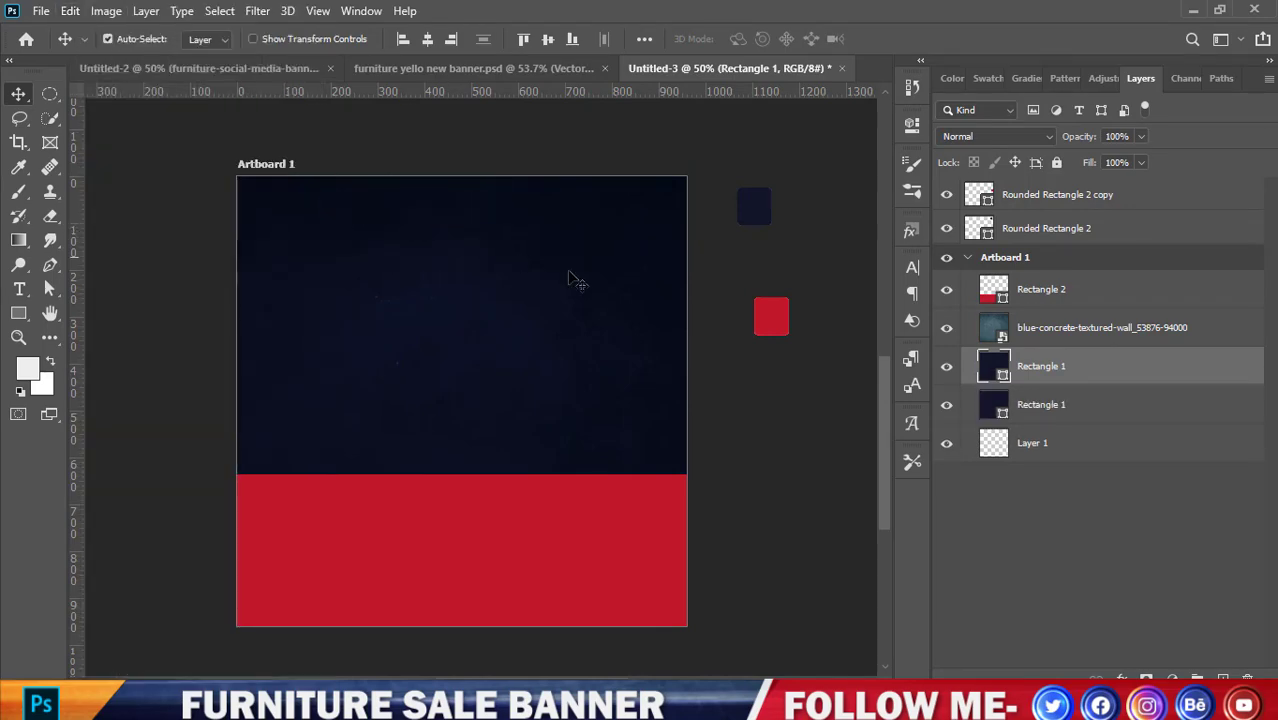
# Scale the pasted copy to about 86.26% and nudge it up slightly
pyautogui.hotkey('ctrl', 't')
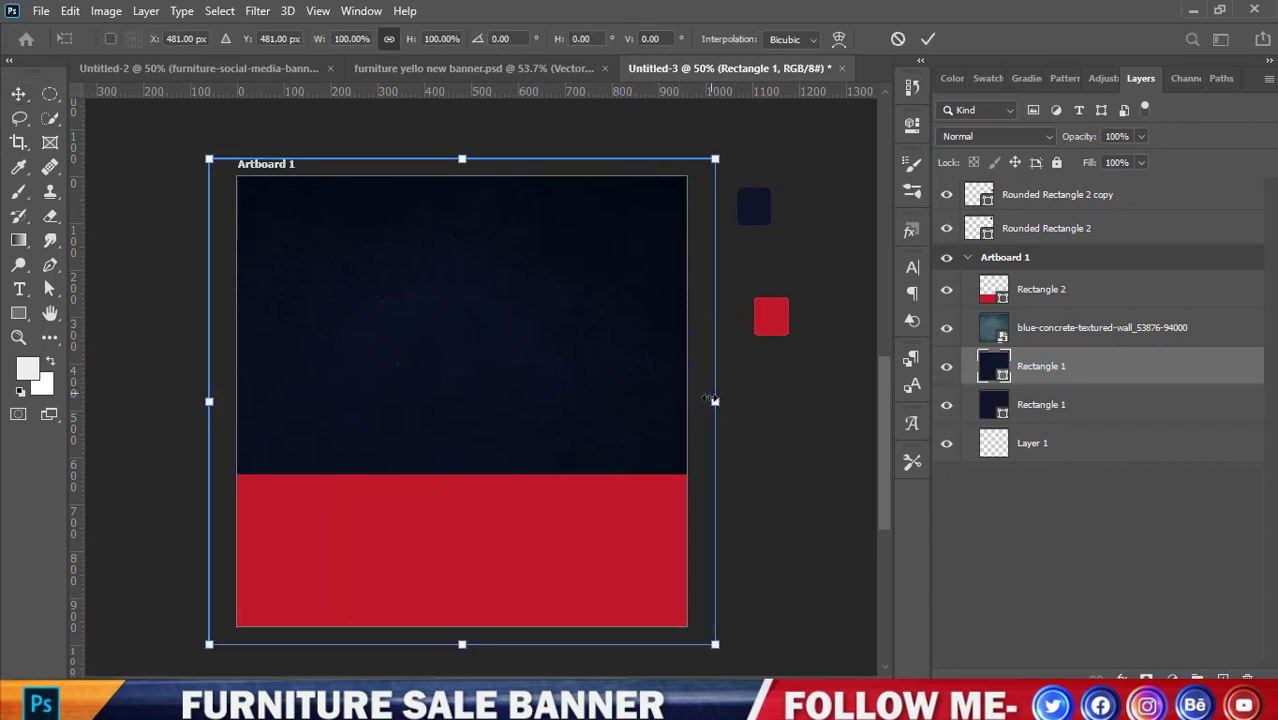
pyautogui.moveTo(713, 401); pyautogui.dragTo(676, 401)
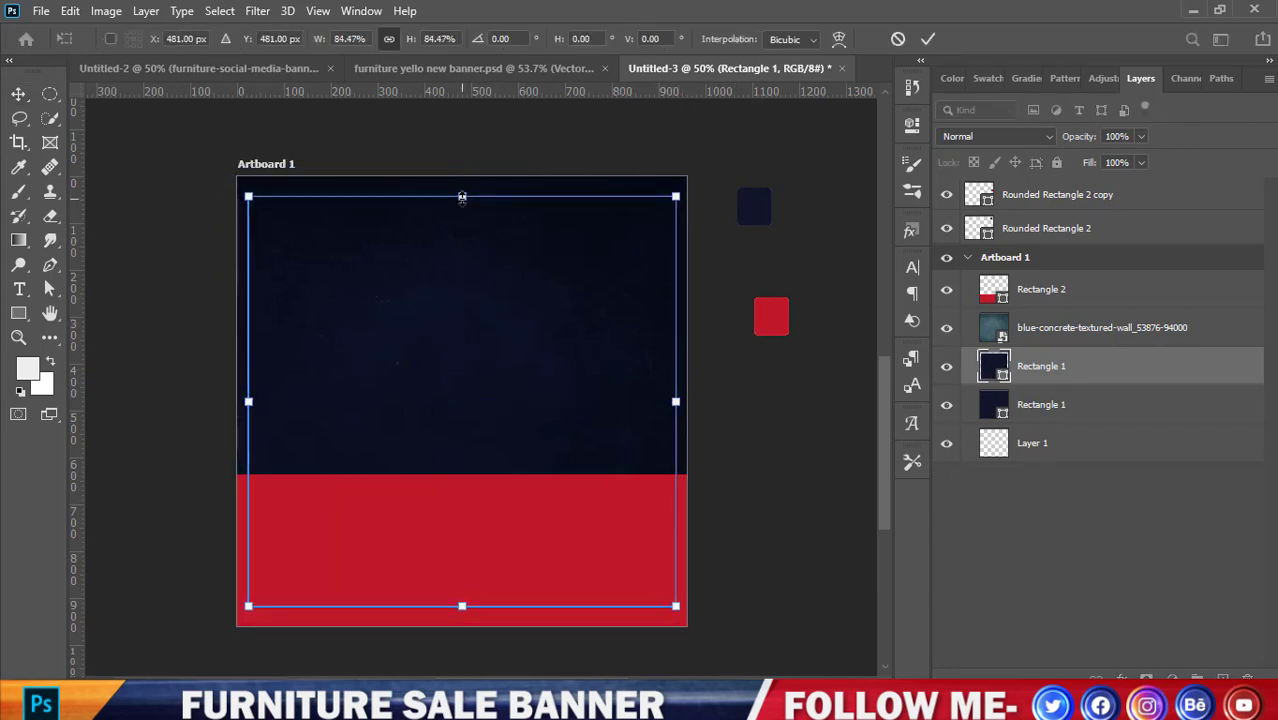
pyautogui.moveTo(462, 197); pyautogui.dragTo(462, 186)
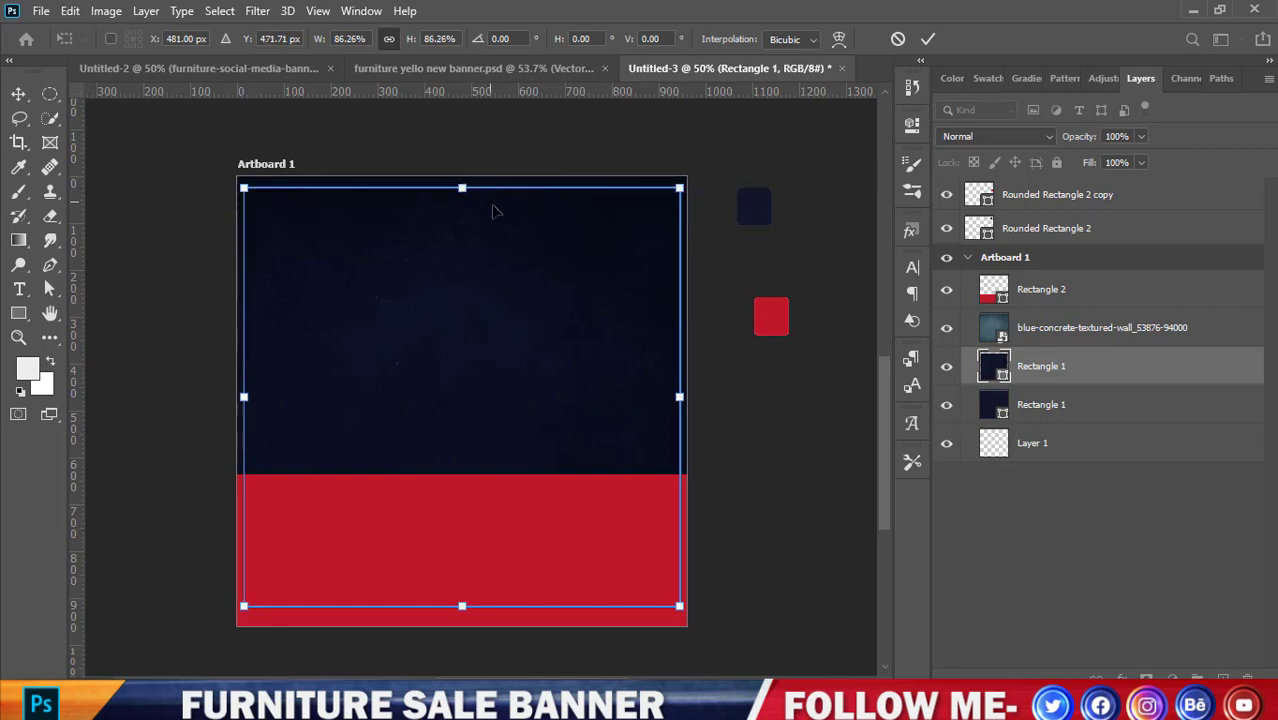
pyautogui.press('Up')
pyautogui.press('Up')
pyautogui.press('Up')
pyautogui.press('Up')
pyautogui.press('Up')
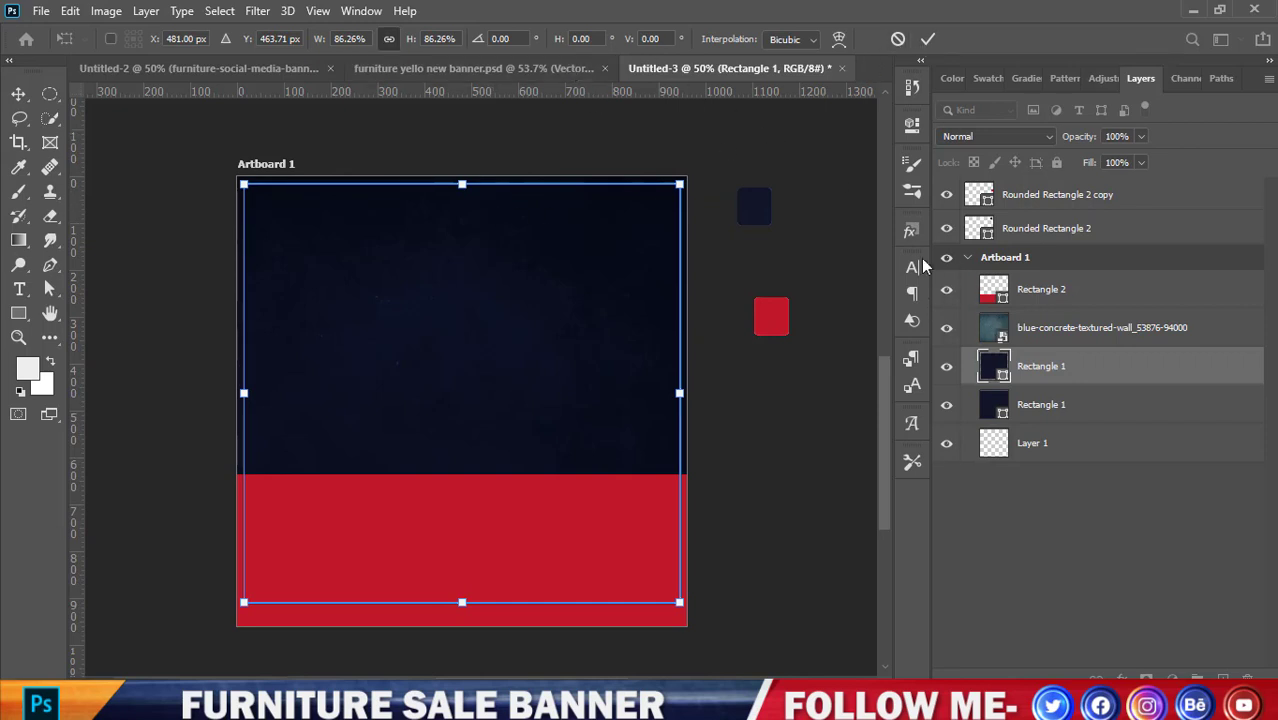
pyautogui.click(912, 125)
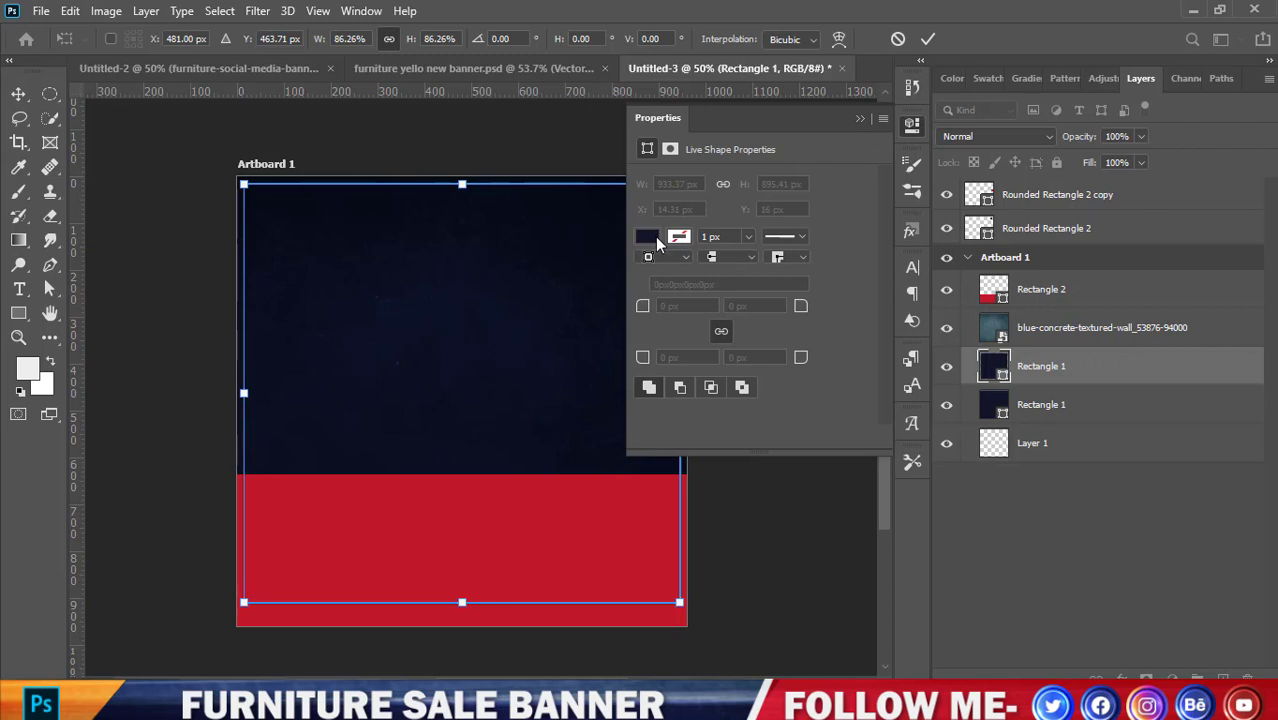
# Commit the resize, set the copy to No Color fill with a dashed 2 px stroke
pyautogui.click(928, 39)
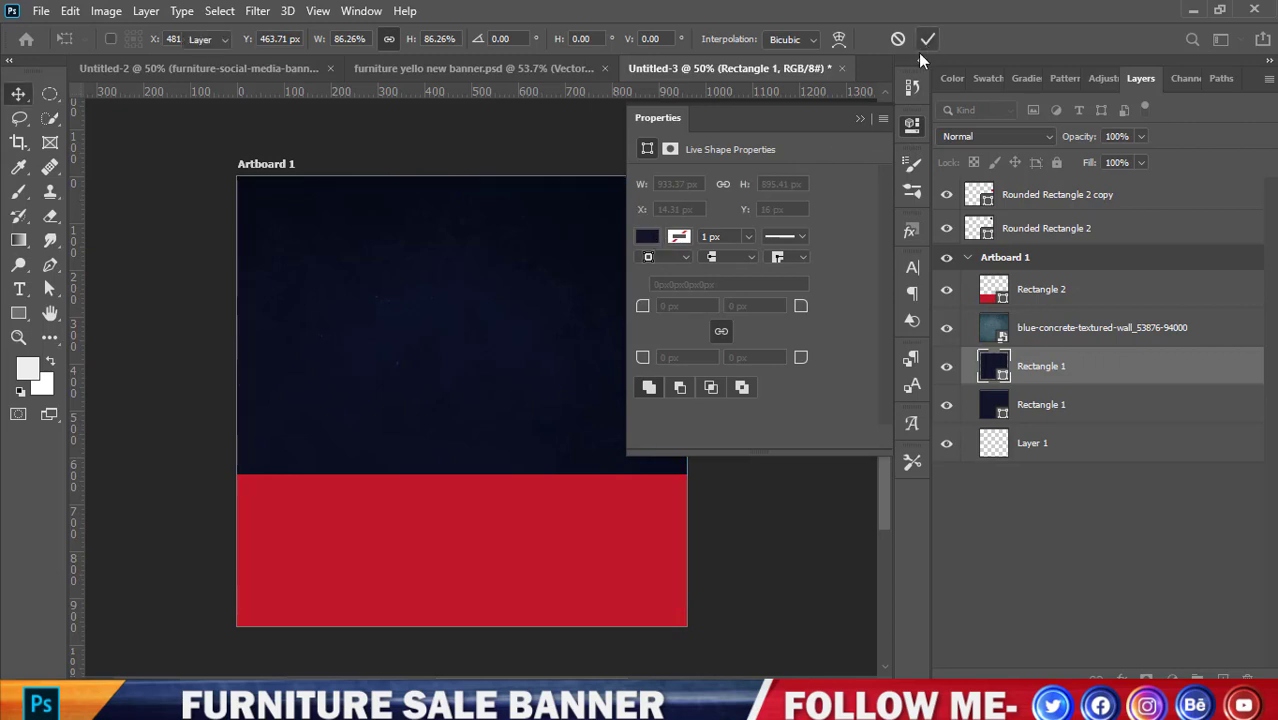
pyautogui.click(646, 238)
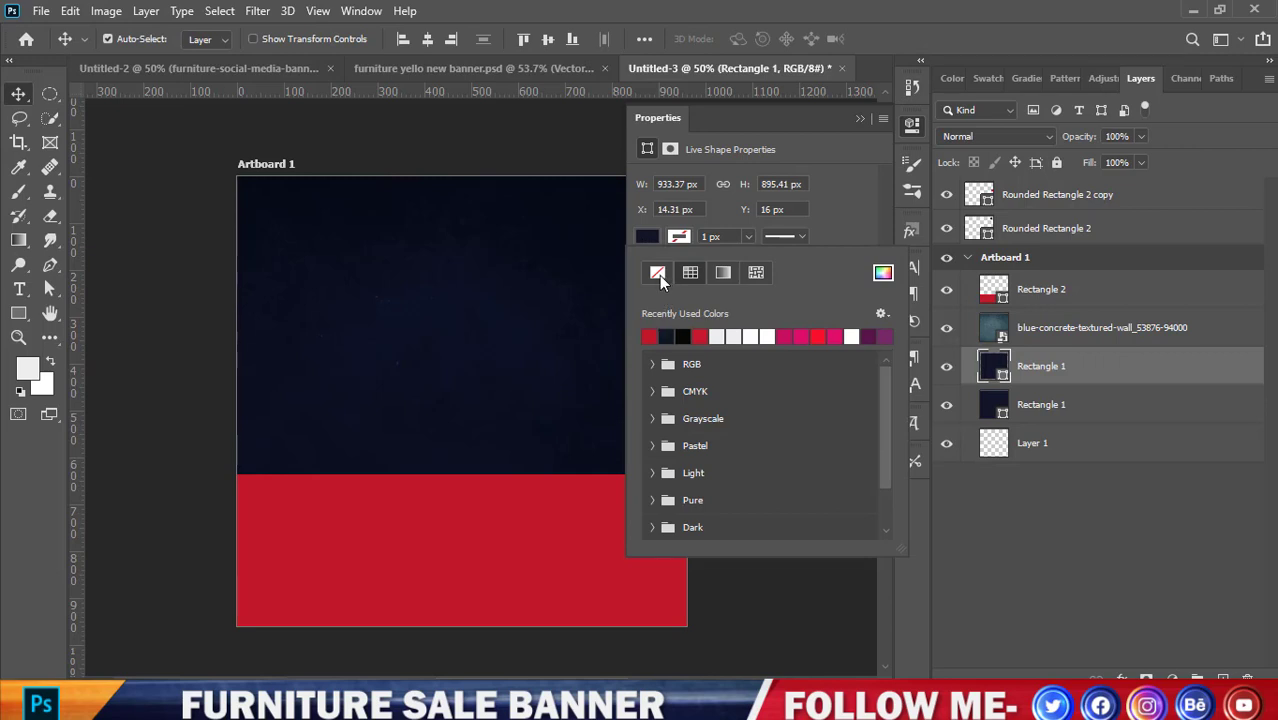
pyautogui.click(659, 272)
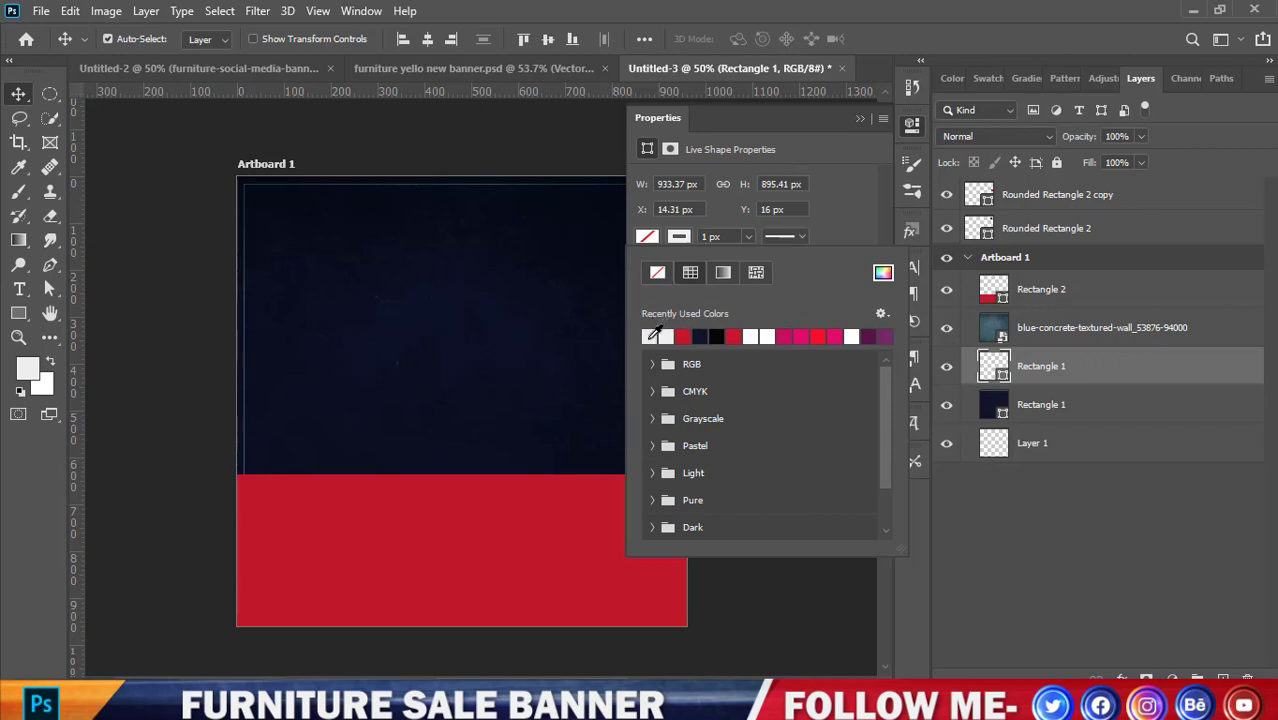
pyautogui.click(779, 237)
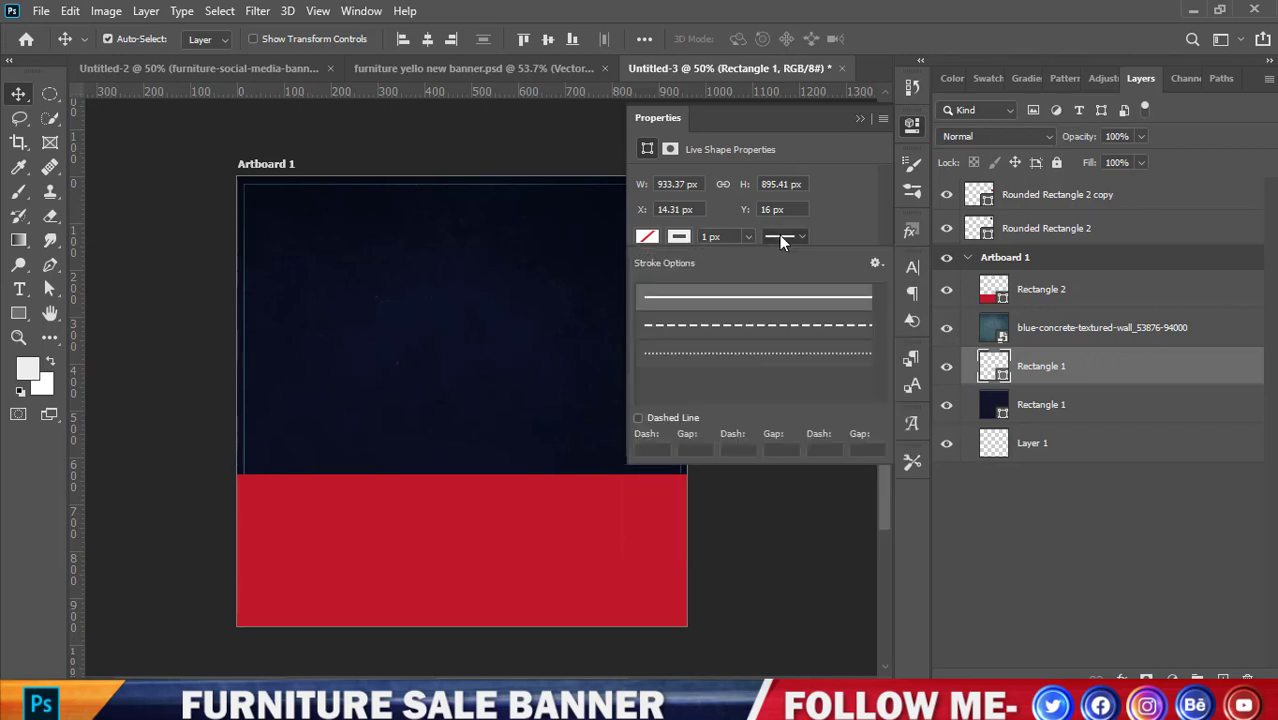
pyautogui.click(741, 326)
pyautogui.click(722, 236)
pyautogui.write('2')
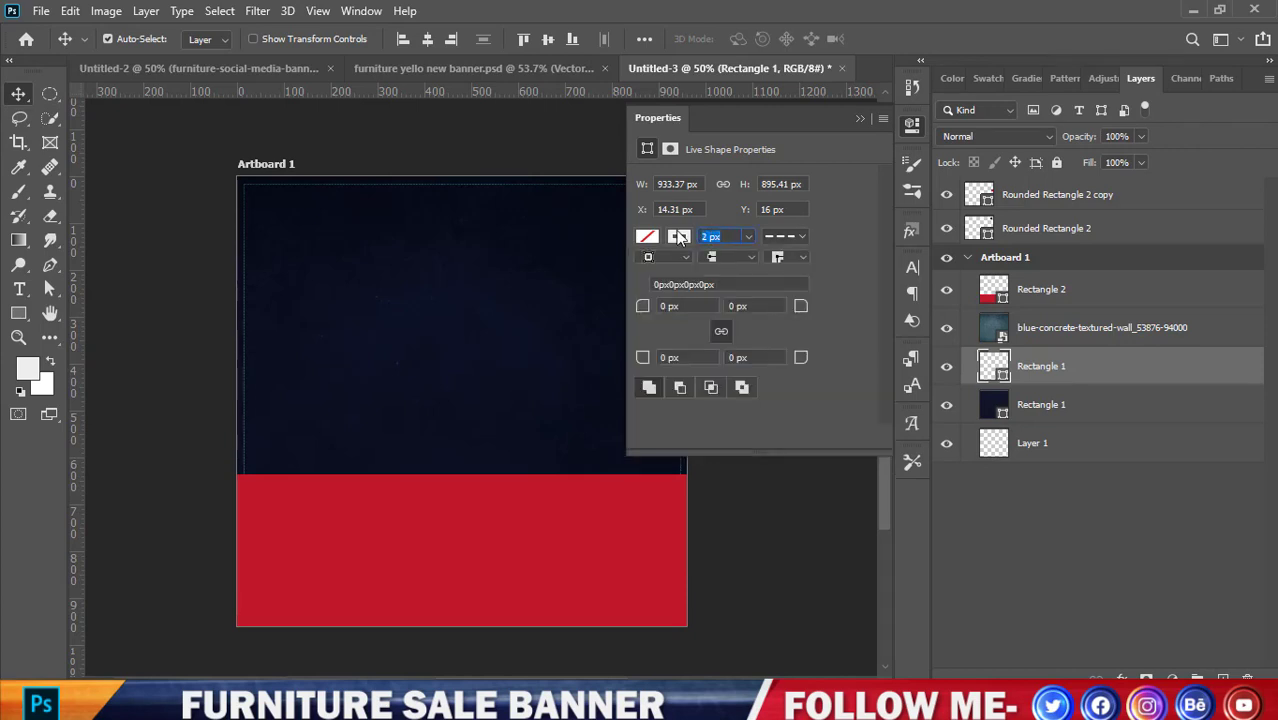
pyautogui.click(442, 145)
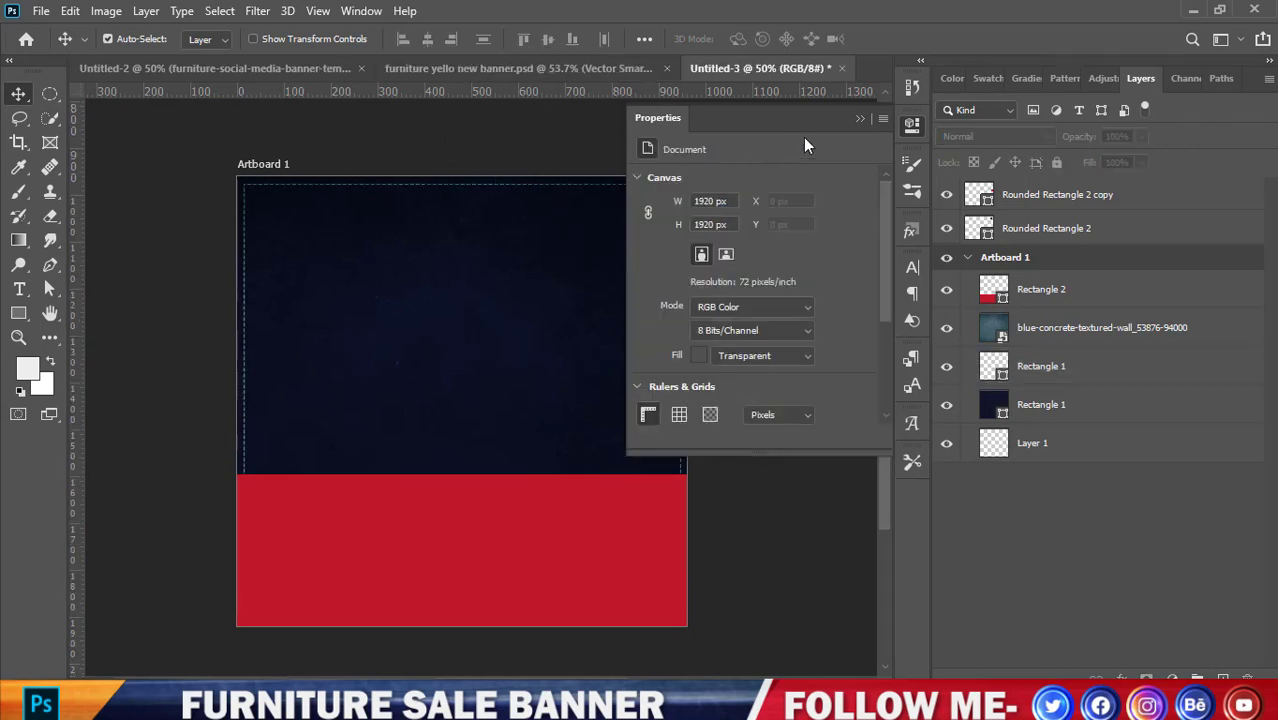
pyautogui.click(862, 117)
# Check layers by toggling the sample shapes and dashed frame, and inspect the navy fill colour
pyautogui.scroll(1, 250, 290)
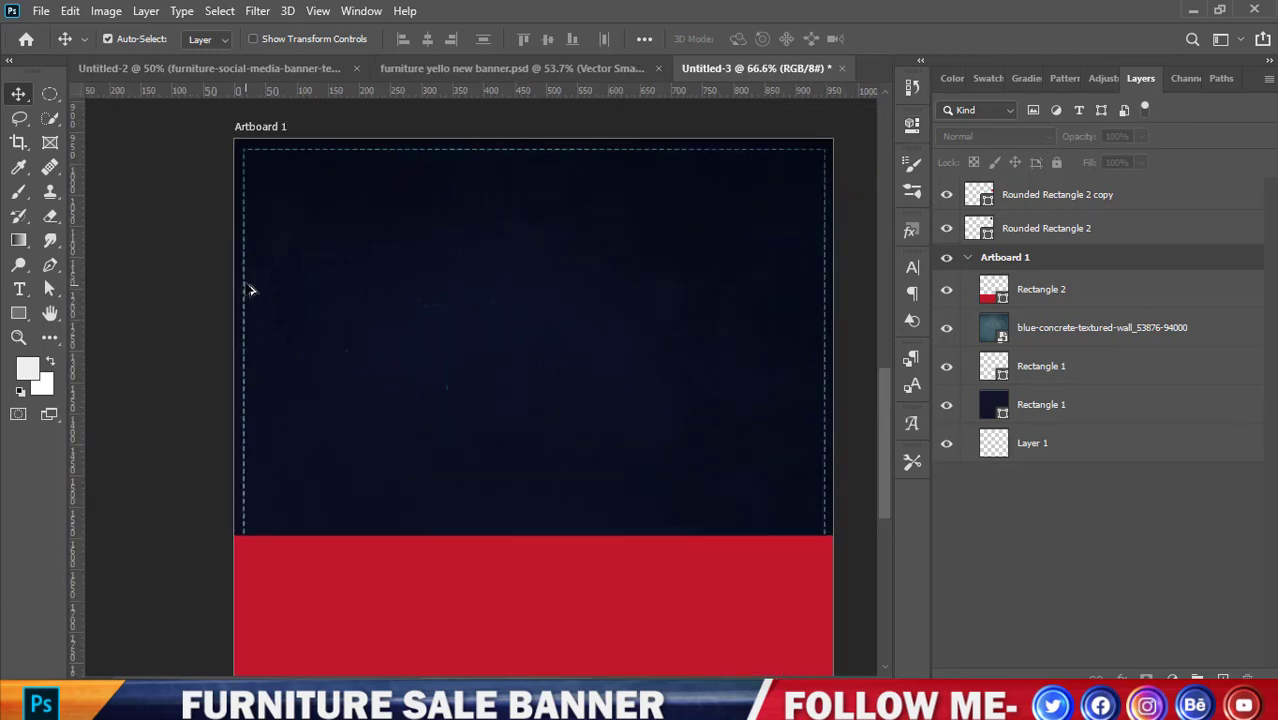
pyautogui.scroll(-1, 250, 290)
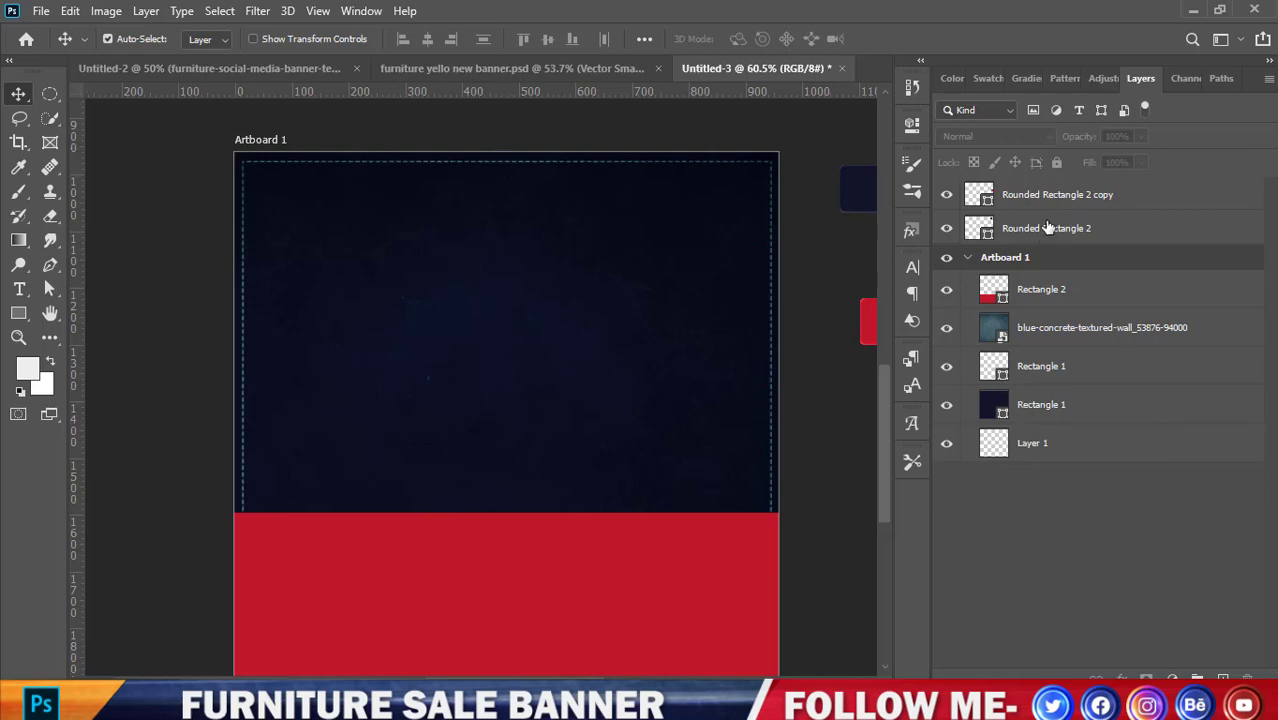
pyautogui.click(944, 197)
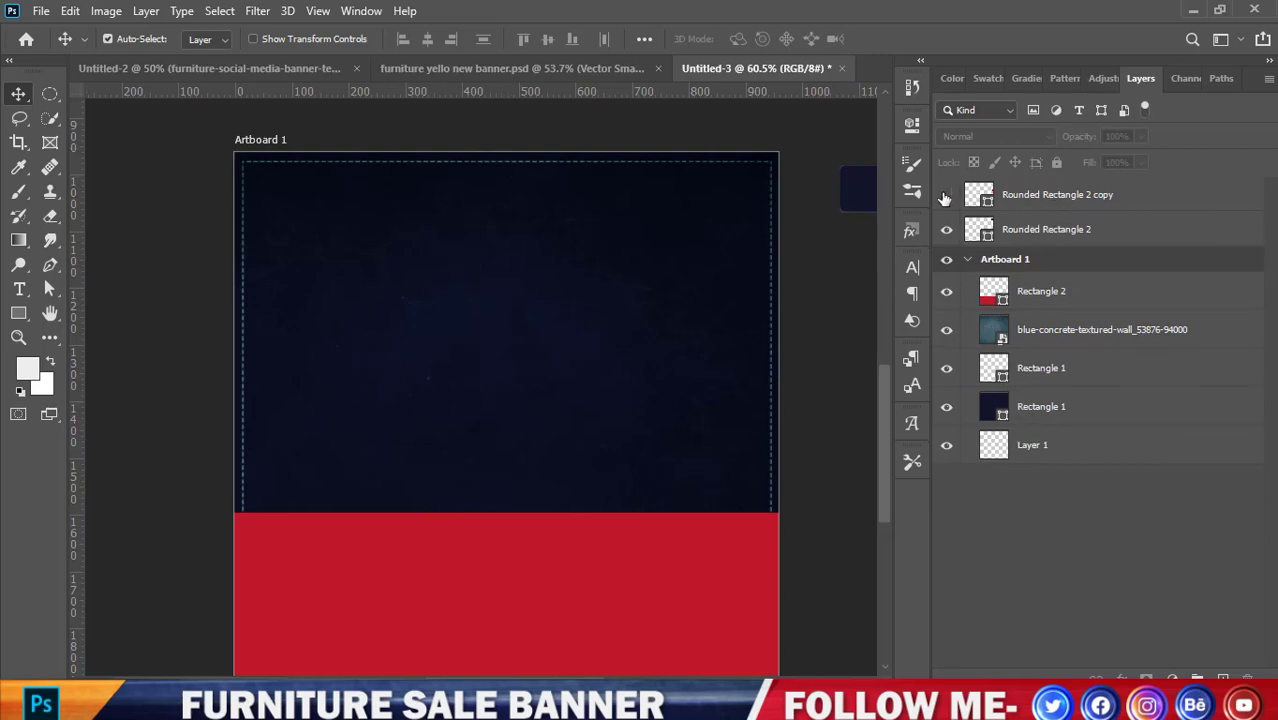
pyautogui.click(946, 202)
pyautogui.click(947, 229)
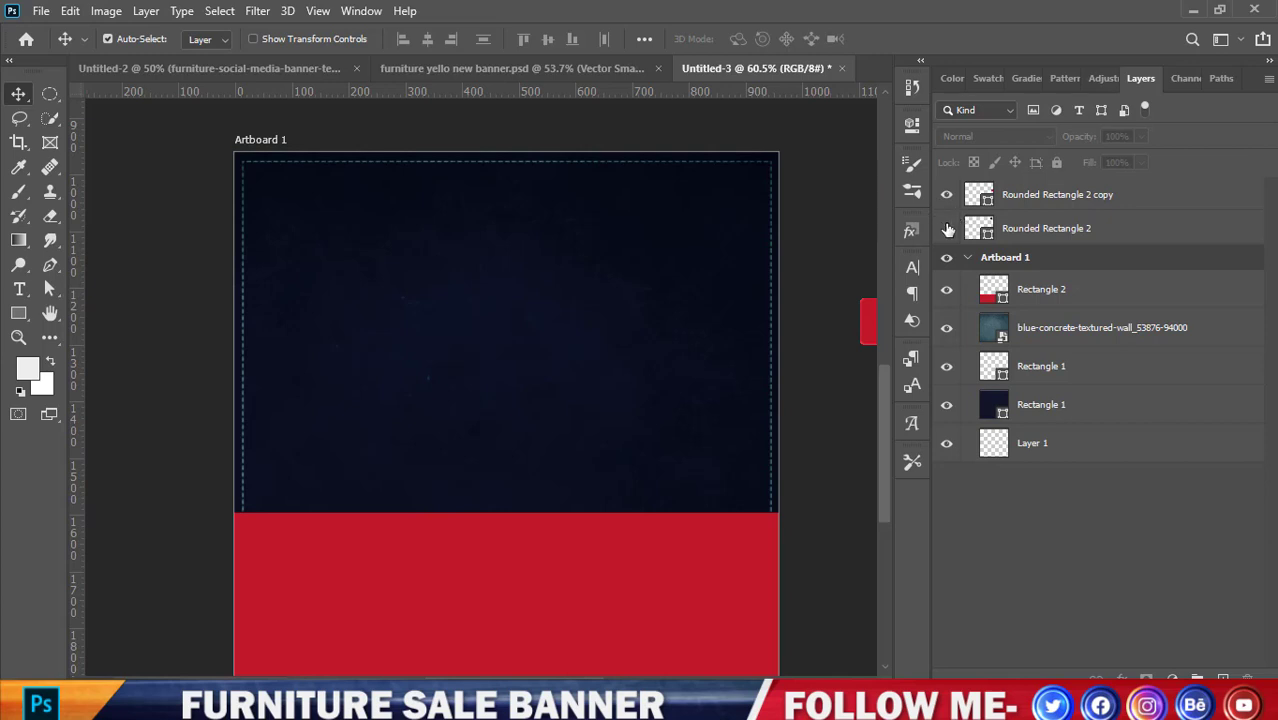
pyautogui.click(947, 229)
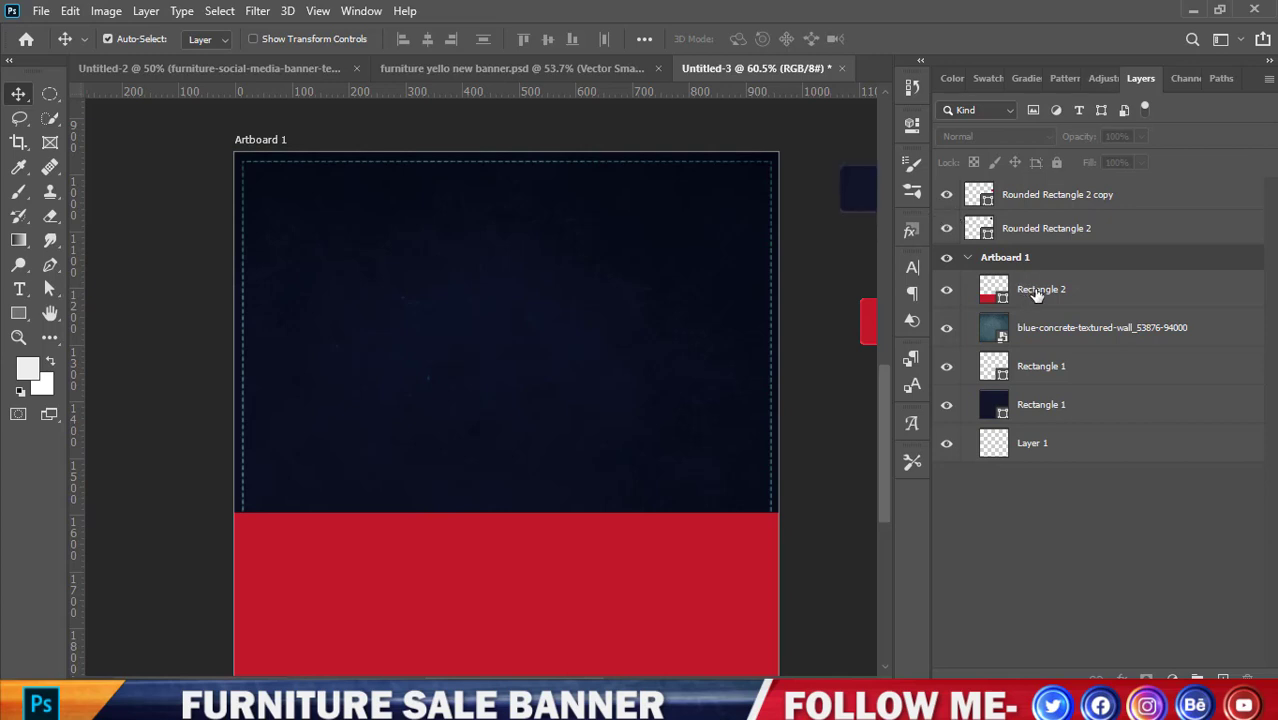
pyautogui.click(1037, 292)
pyautogui.click(1040, 372)
pyautogui.click(947, 368)
pyautogui.click(947, 368)
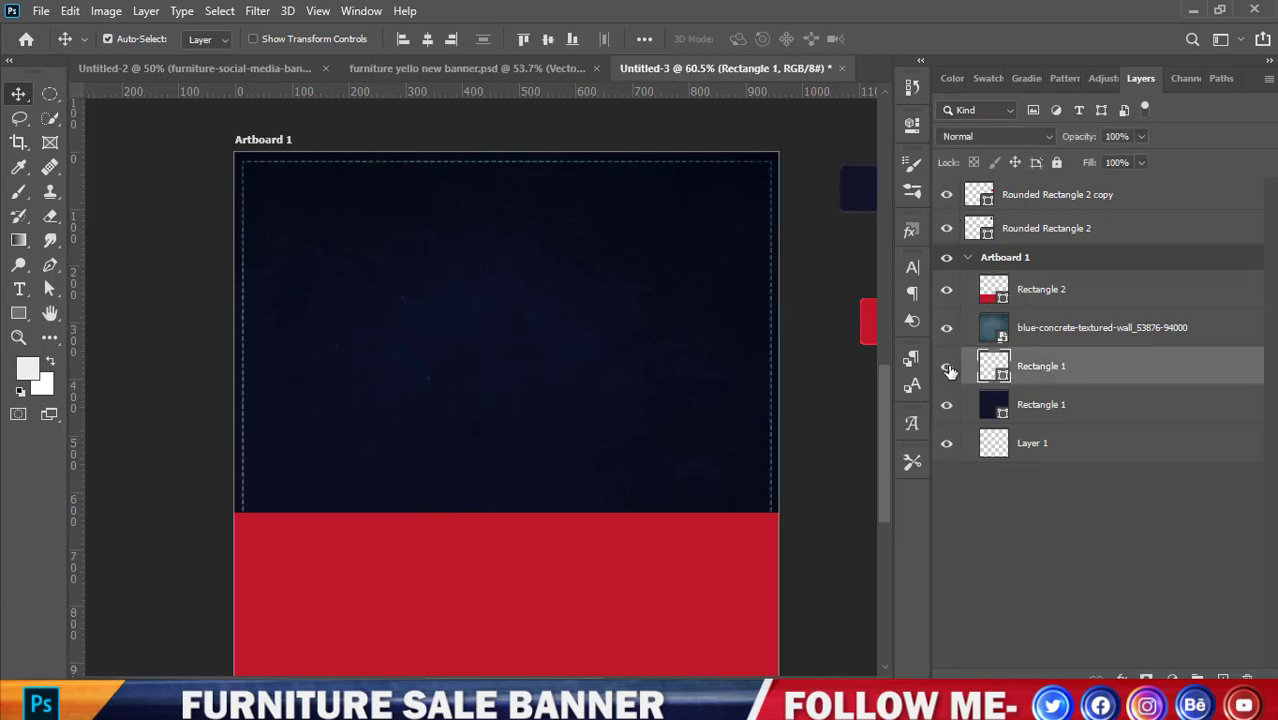
pyautogui.doubleClick(1001, 368)
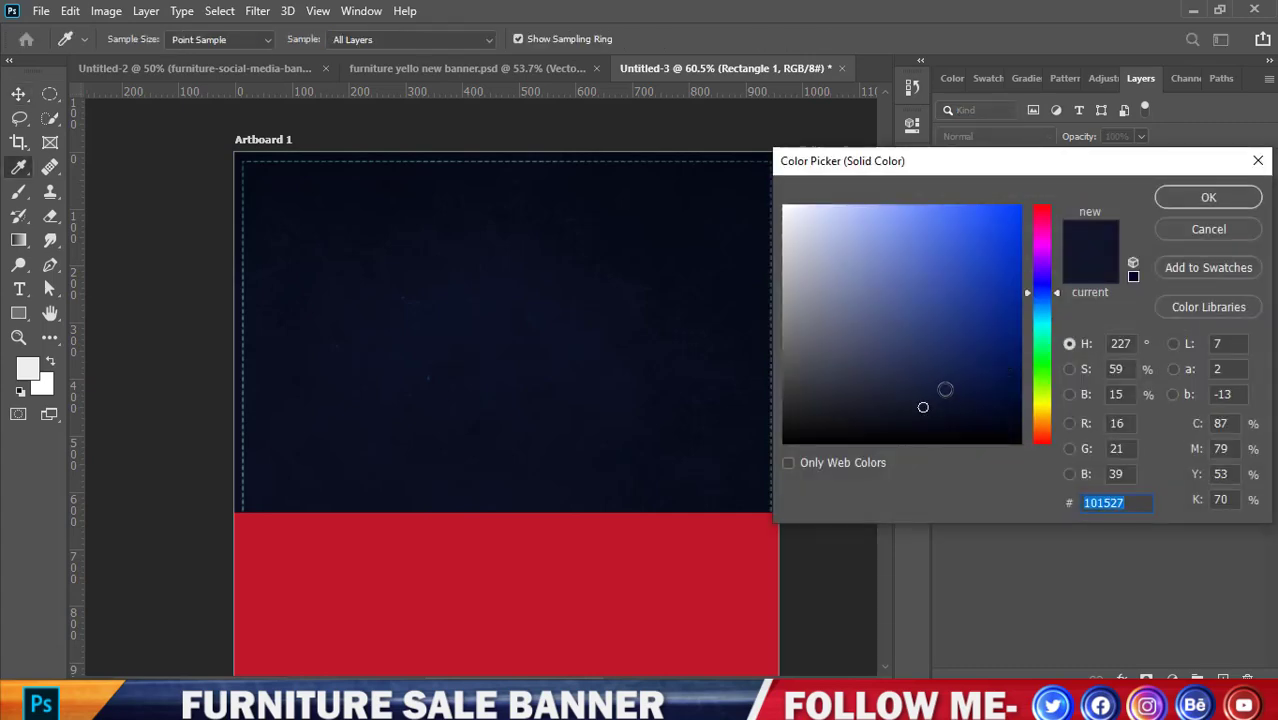
pyautogui.click(1208, 230)
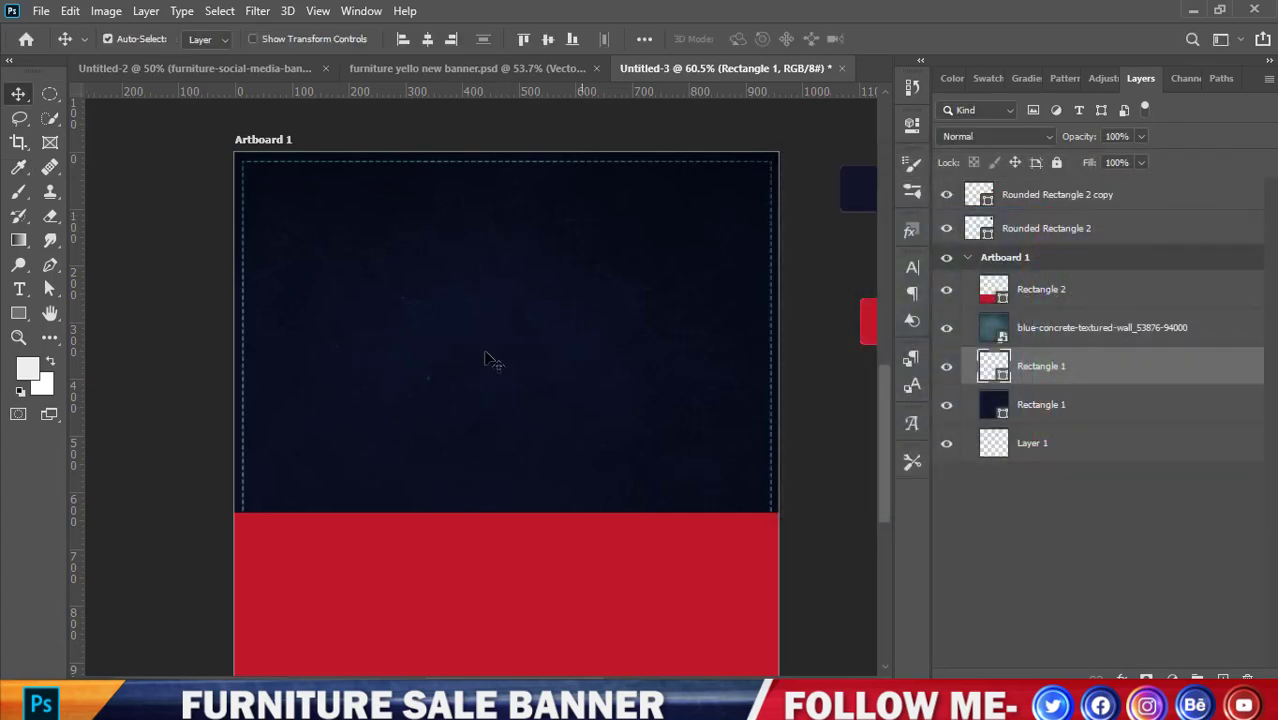
# Drag the sofa-png image from File Explorer onto the banner artboard
pyautogui.scroll(-1, 440, 345)
pyautogui.scroll(1, 340, 330)
pyautogui.scroll(-1, 428, 132)
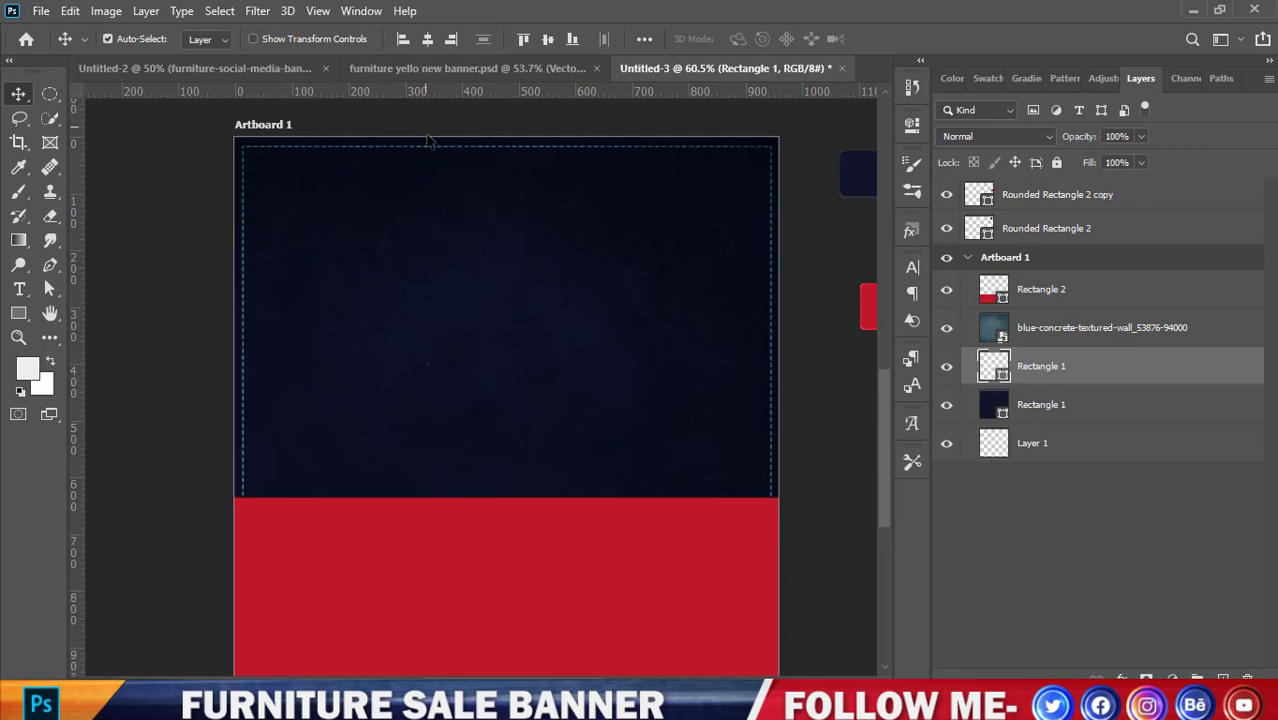
pyautogui.scroll(1, 440, 132)
pyautogui.scroll(-1, 499, 177)
pyautogui.scroll(-2, 480, 300)
pyautogui.scroll(-1, 430, 347)
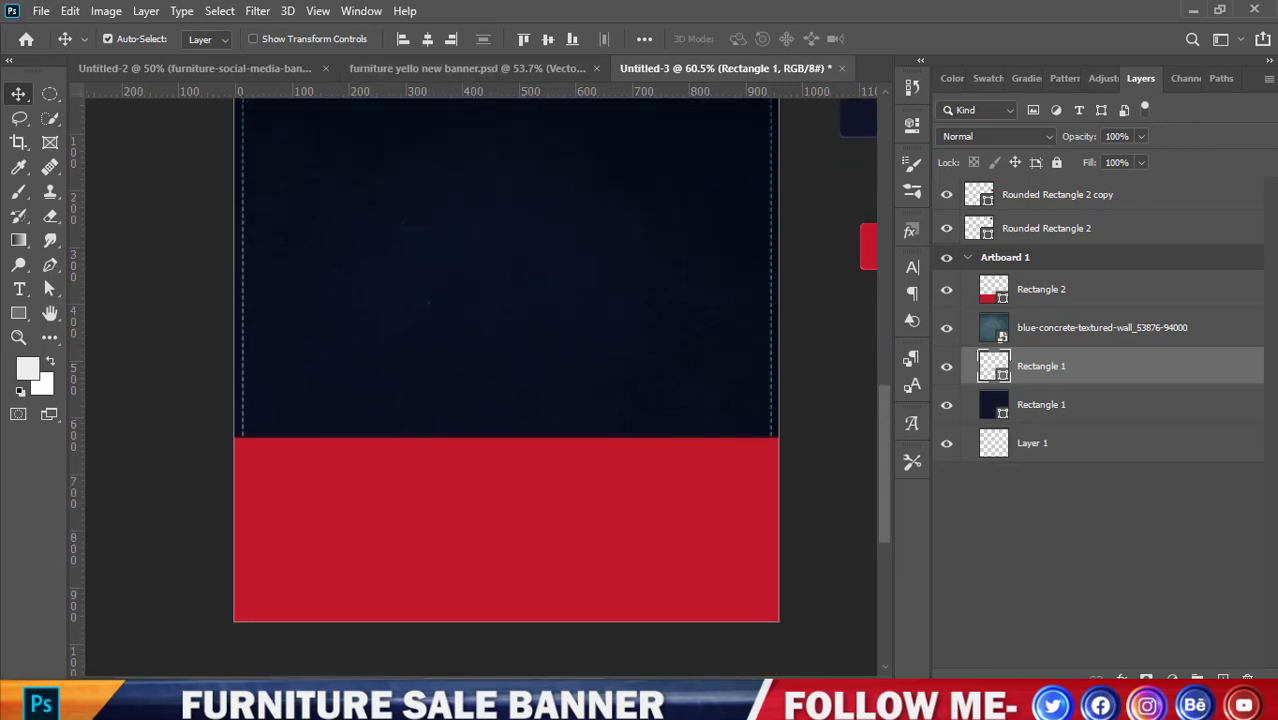
pyautogui.scroll(-5, 520, 400)
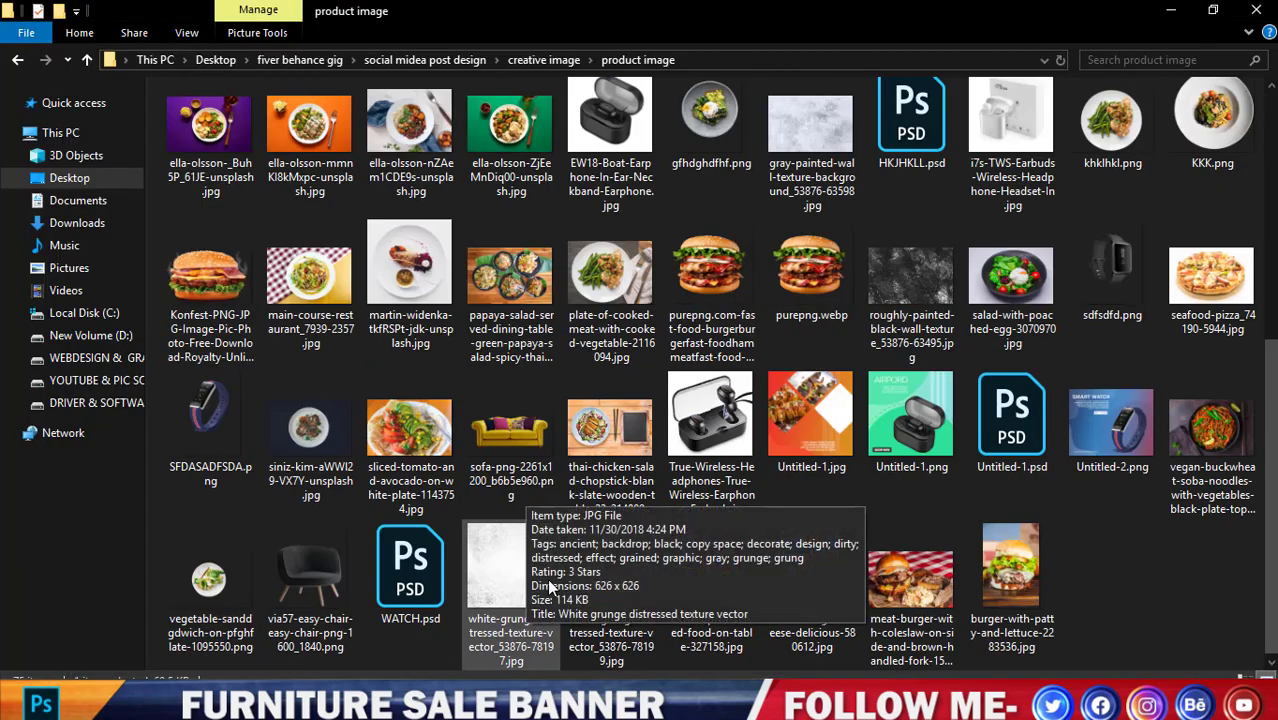
pyautogui.moveTo(533, 465)
pyautogui.mouseDown()
pyautogui.moveTo(730, 680)
pyautogui.moveTo(629, 570)
pyautogui.mouseUp()
pyautogui.moveTo(505, 381); pyautogui.dragTo(507, 390)
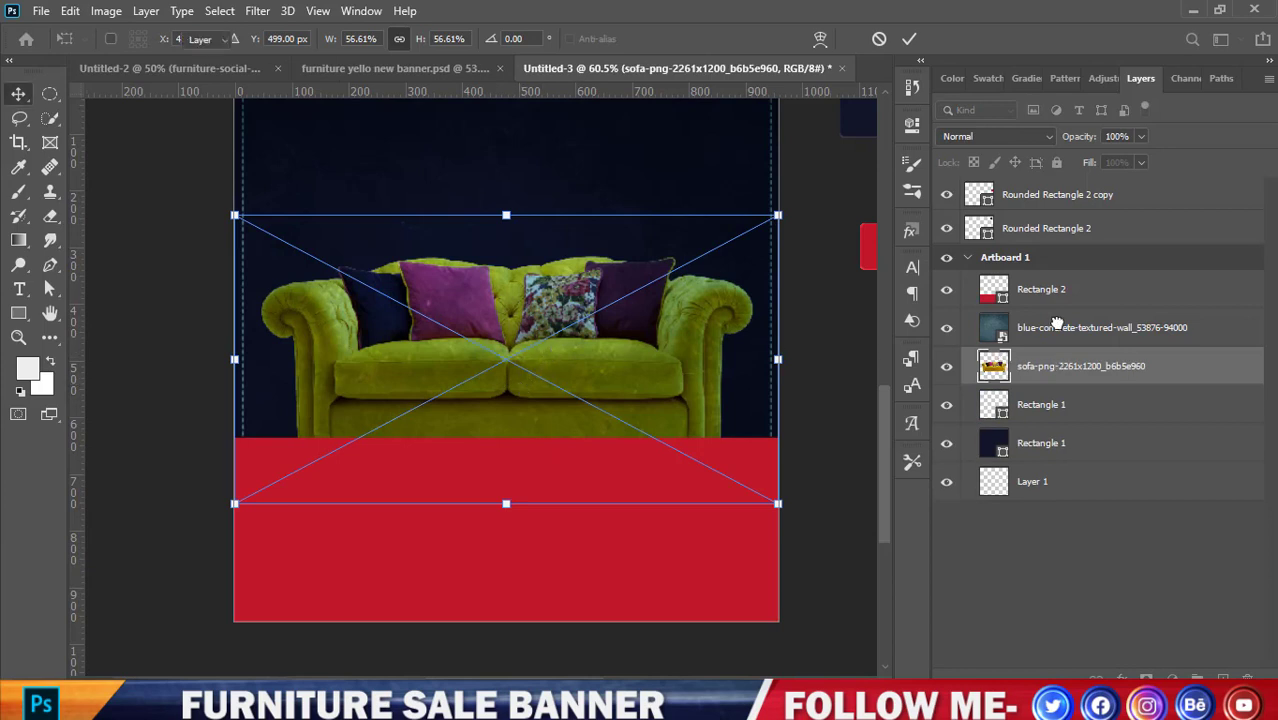
# Stack the sofa layer above the red band and lower the sofa onto the band
pyautogui.moveTo(990, 365); pyautogui.dragTo(1000, 272)
pyautogui.moveTo(564, 335)
pyautogui.mouseDown()
pyautogui.moveTo(573, 453)
pyautogui.moveTo(578, 440)
pyautogui.mouseUp()
pyautogui.scroll(2, 558, 418)
pyautogui.scroll(2, 449, 309)
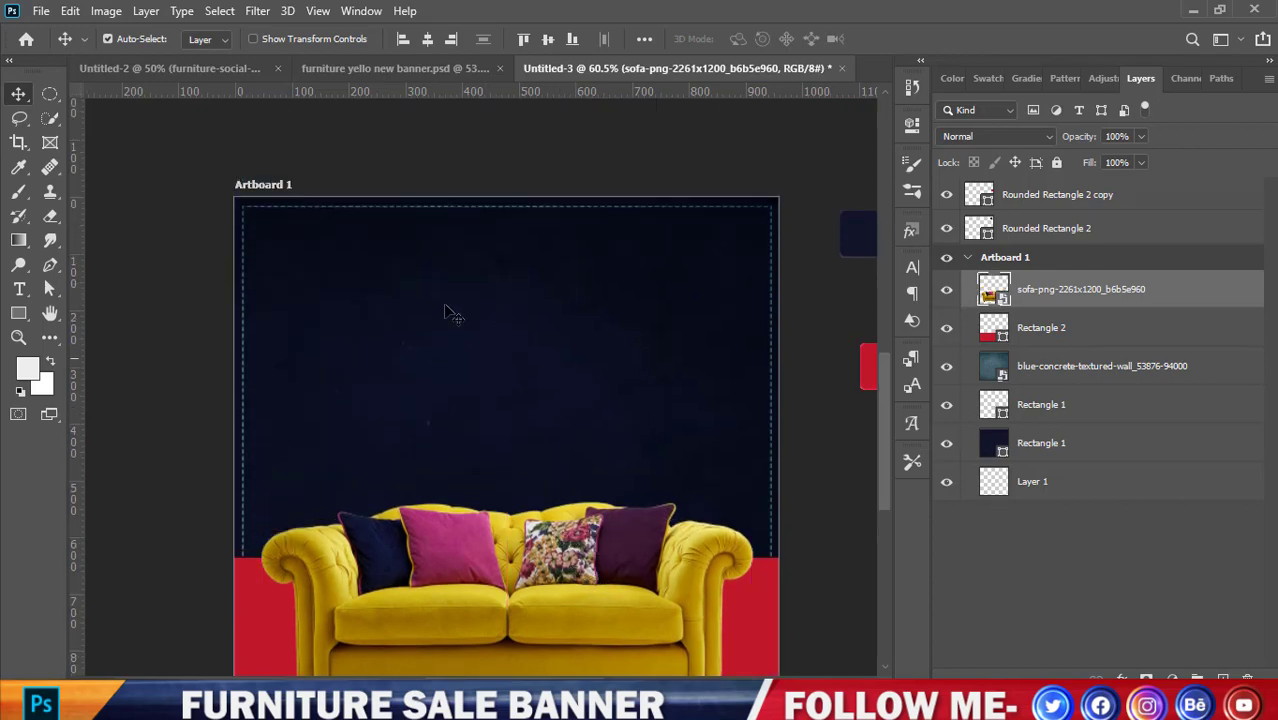
# Drag the black ink-splatter grunge texture onto the artboard as a new layer
pyautogui.scroll(-1, 500, 314)
pyautogui.scroll(-1, 560, 400)
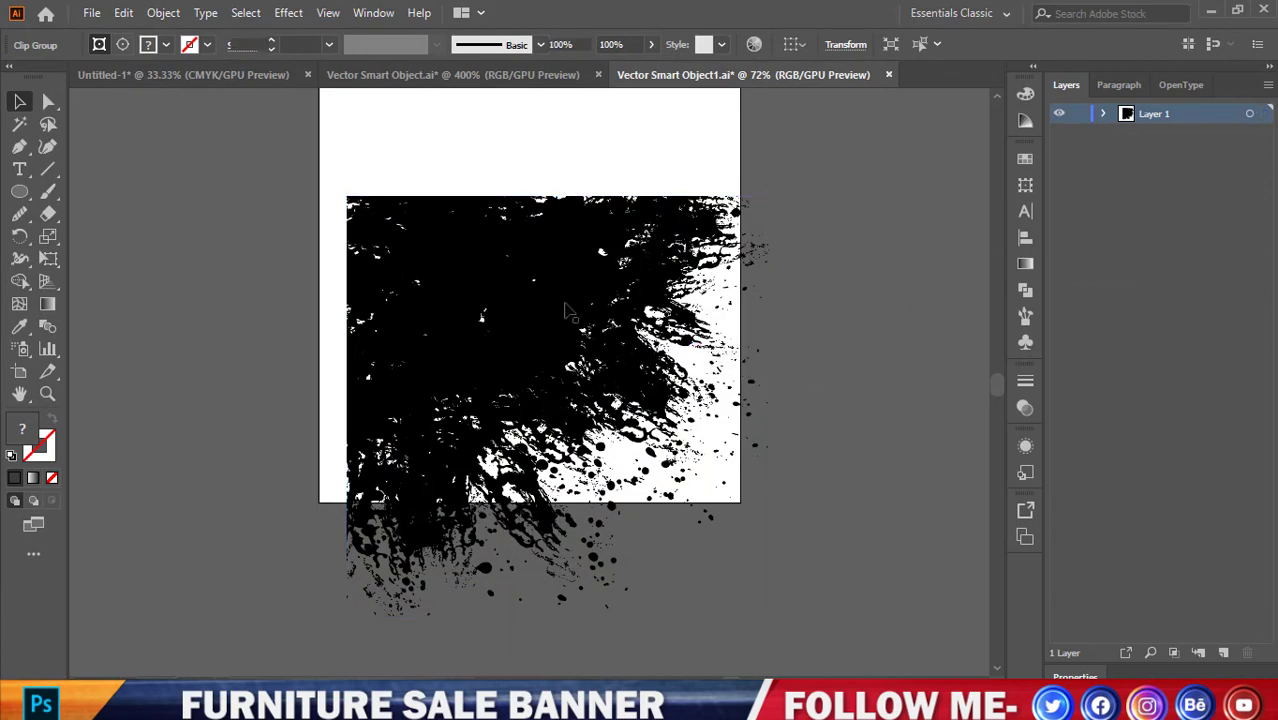
pyautogui.moveTo(566, 312); pyautogui.dragTo(668, 424)
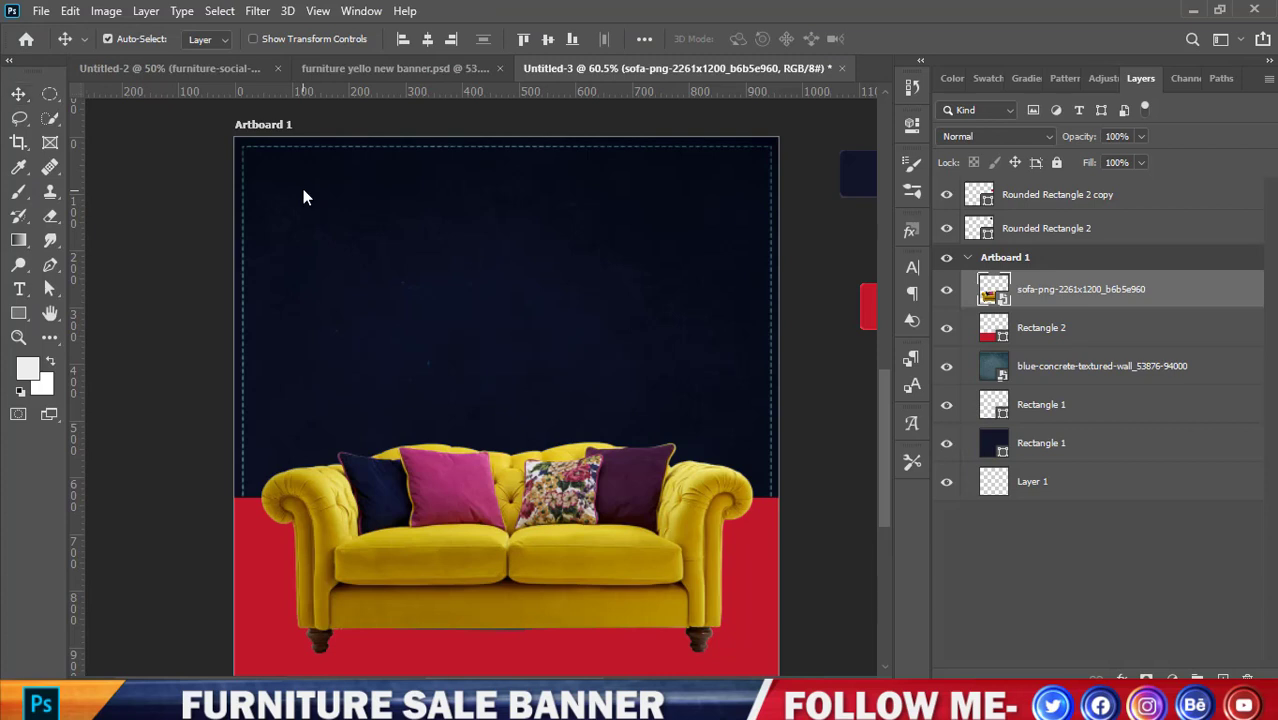
pyautogui.moveTo(303, 196); pyautogui.dragTo(303, 196)
# Place the grunge texture at top left, beneath the upper Rectangle 1, at 29% opacity
pyautogui.moveTo(319, 239); pyautogui.dragTo(342, 250)
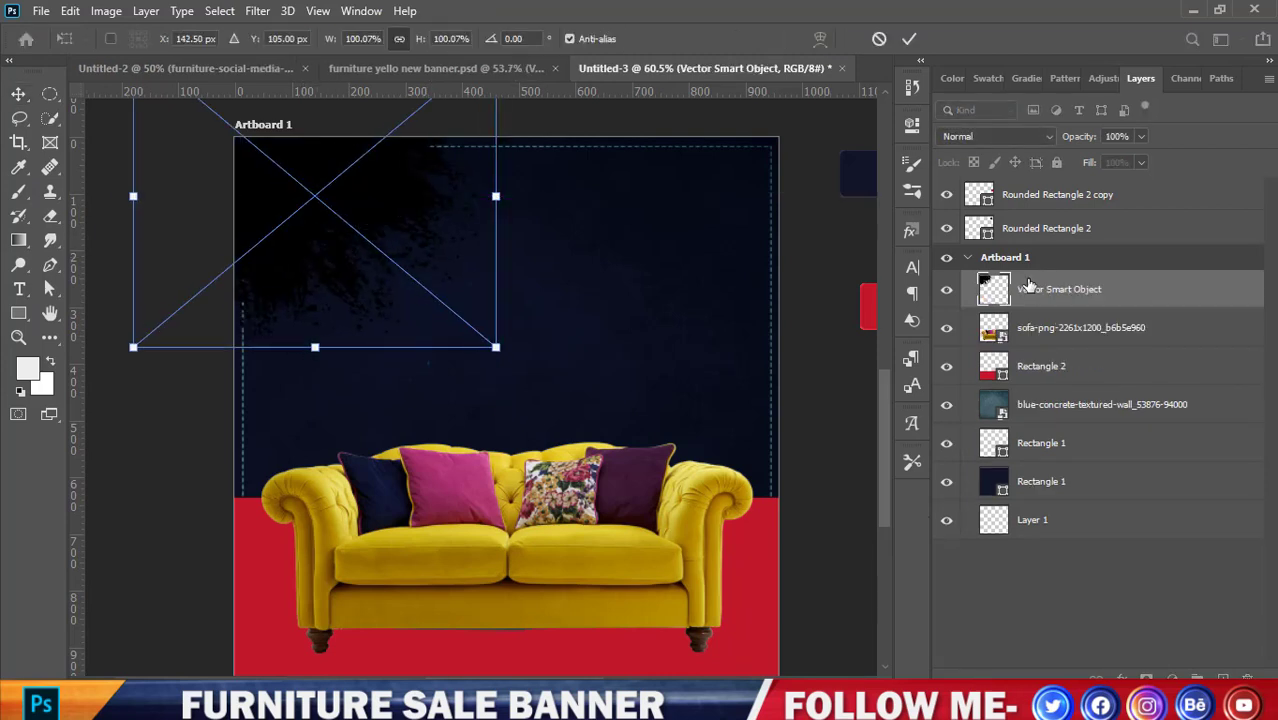
pyautogui.moveTo(1038, 302); pyautogui.dragTo(1032, 455)
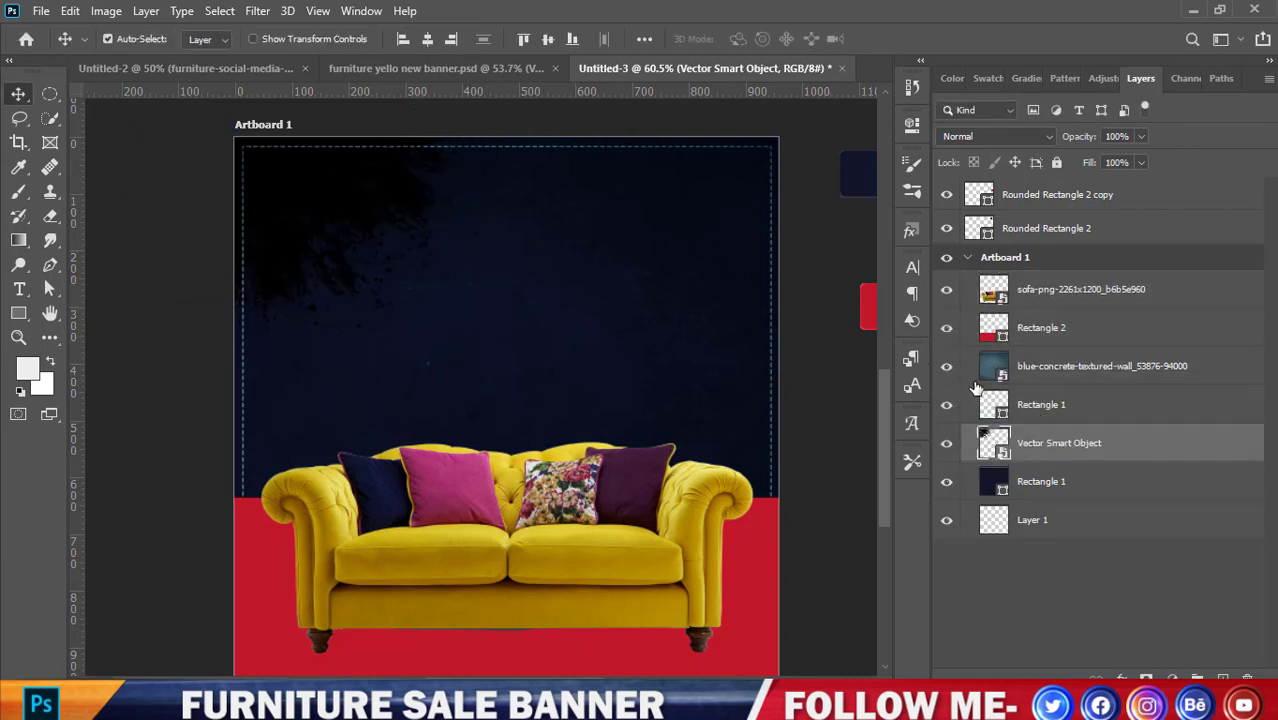
pyautogui.click(1141, 137)
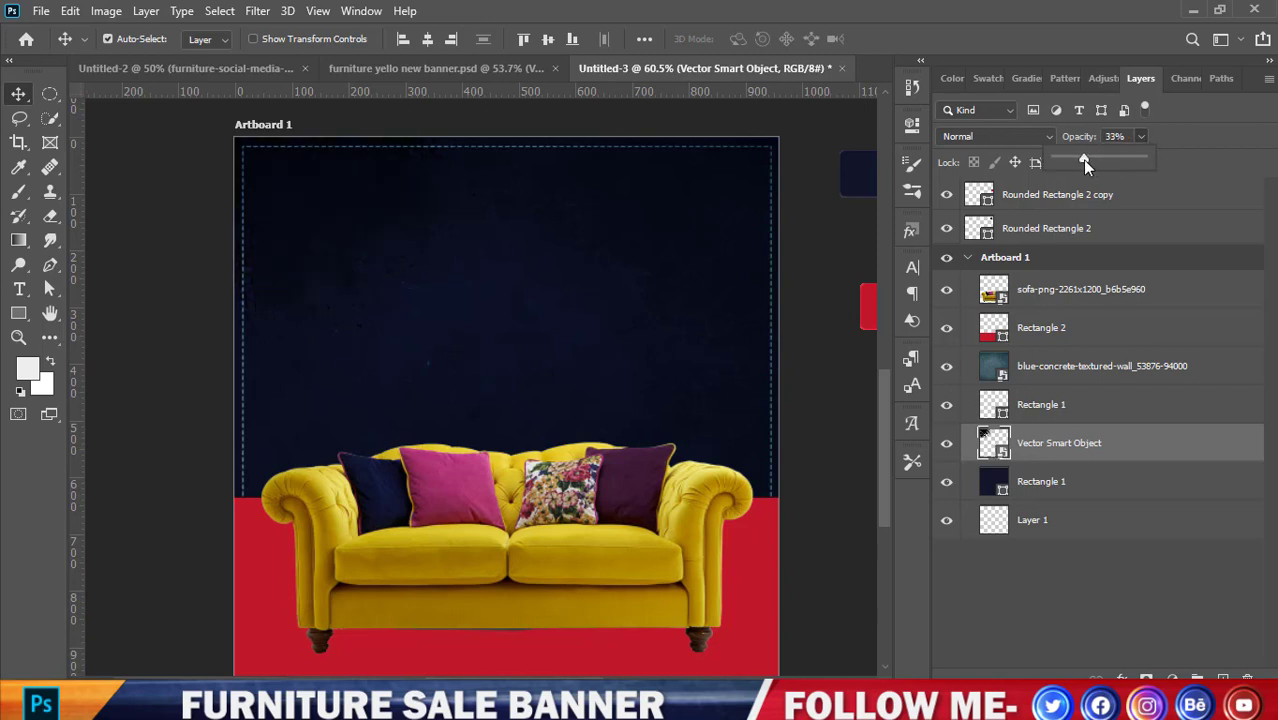
pyautogui.click(805, 163)
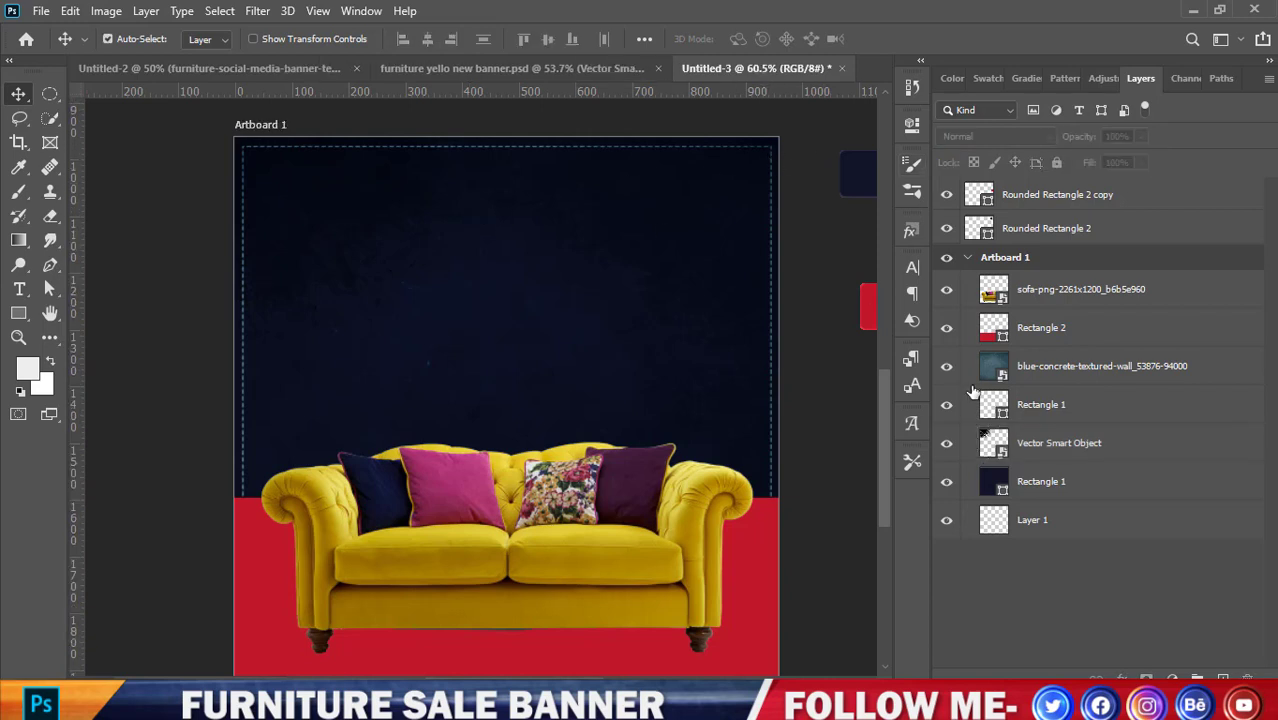
# Enlarge the grunge texture slightly and commit the transform
pyautogui.click(1051, 446)
pyautogui.hotkey('ctrl', 't')
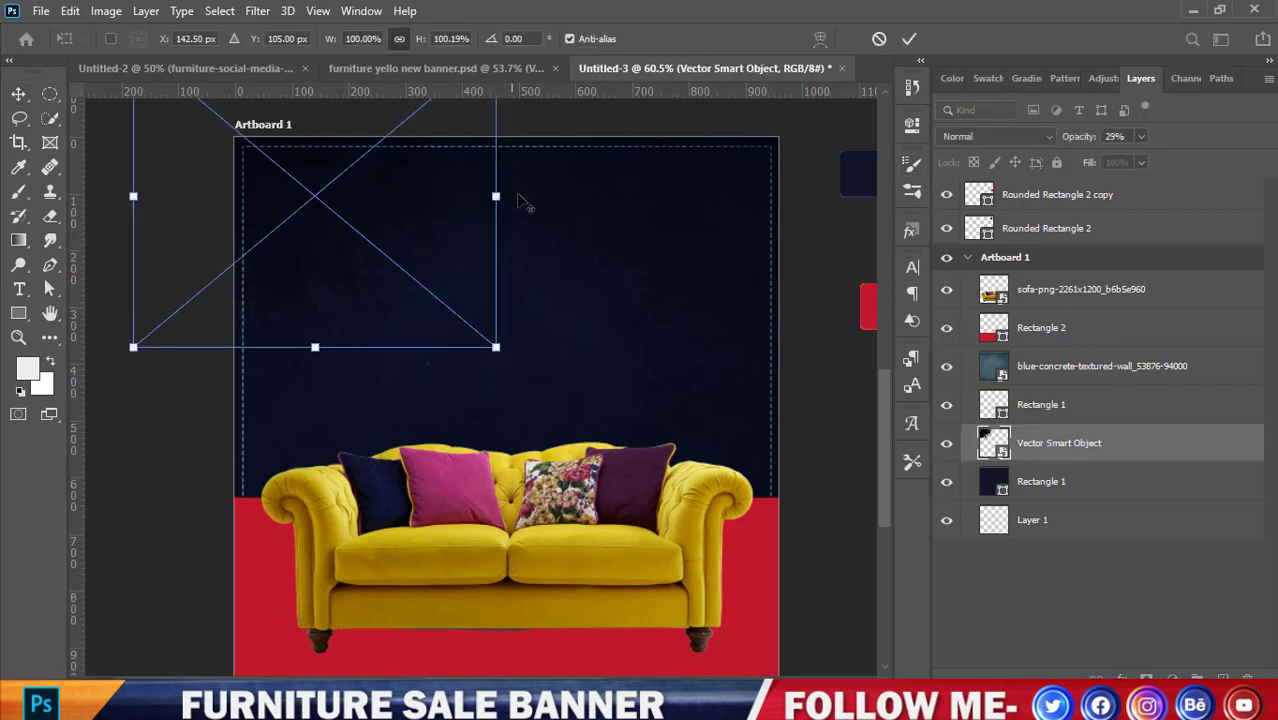
pyautogui.moveTo(500, 195); pyautogui.dragTo(511, 196)
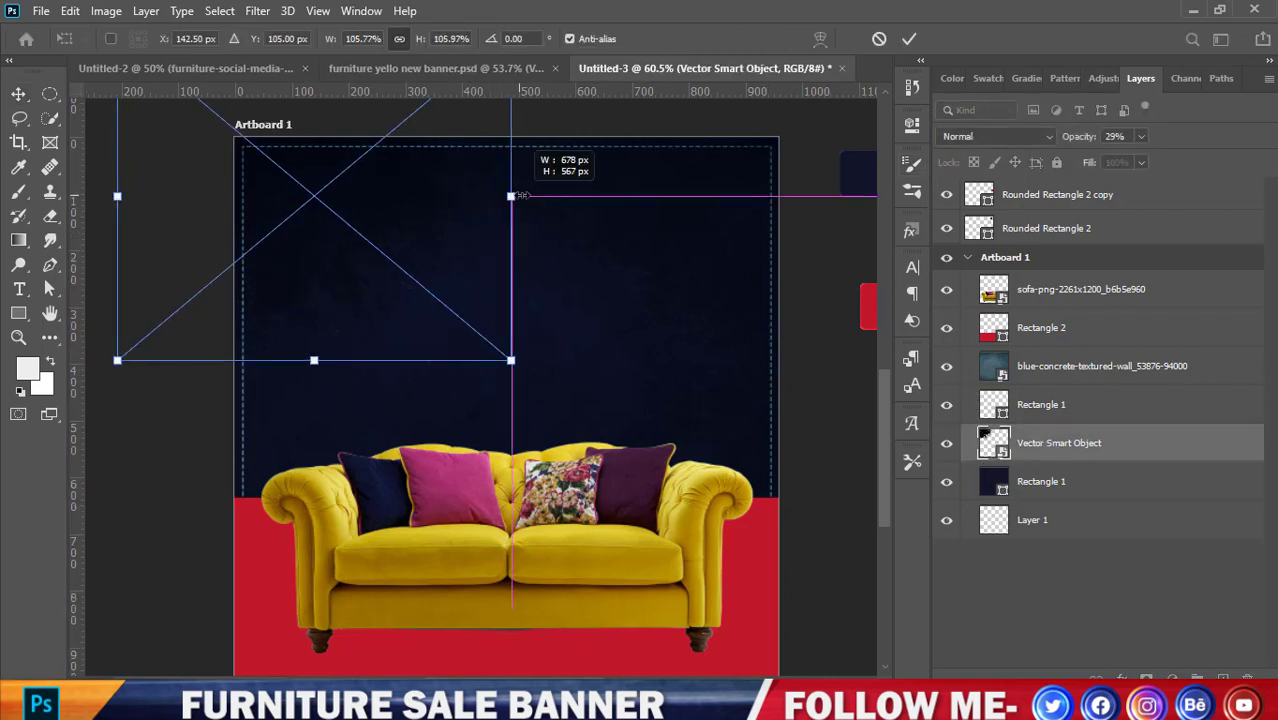
pyautogui.click(909, 39)
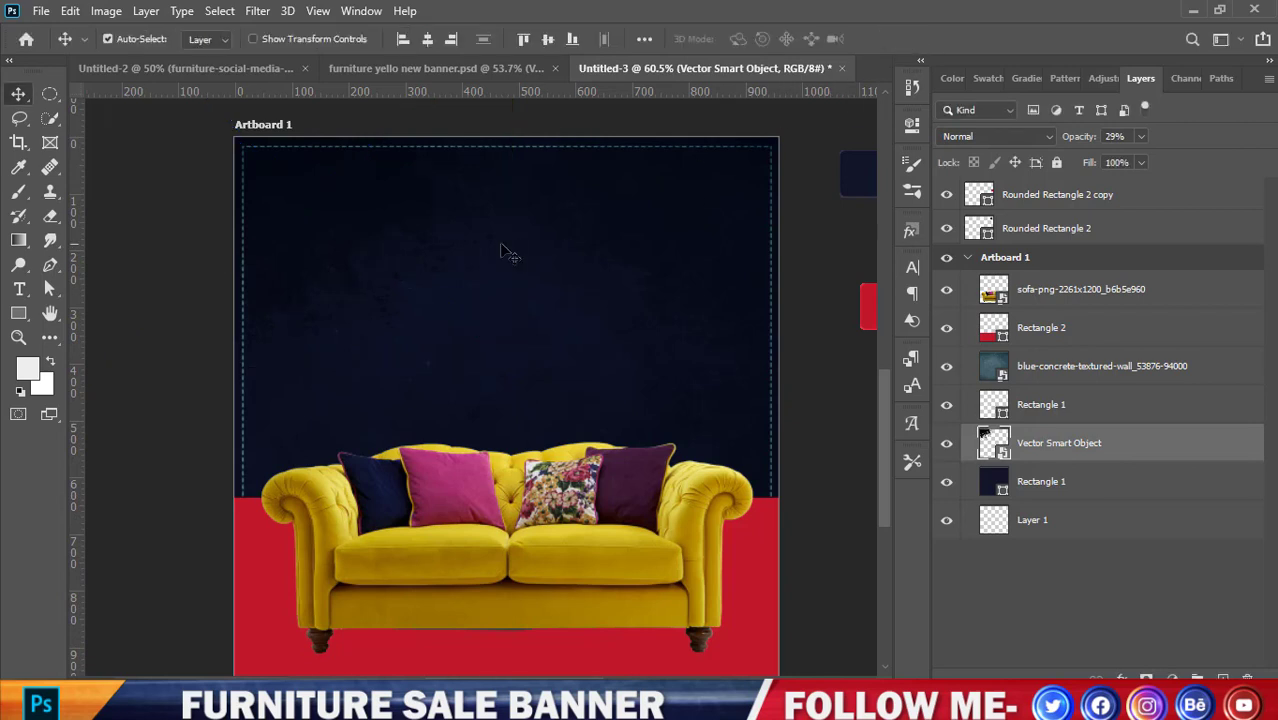
pyautogui.scroll(-2, 508, 251)
pyautogui.scroll(3, 511, 250)
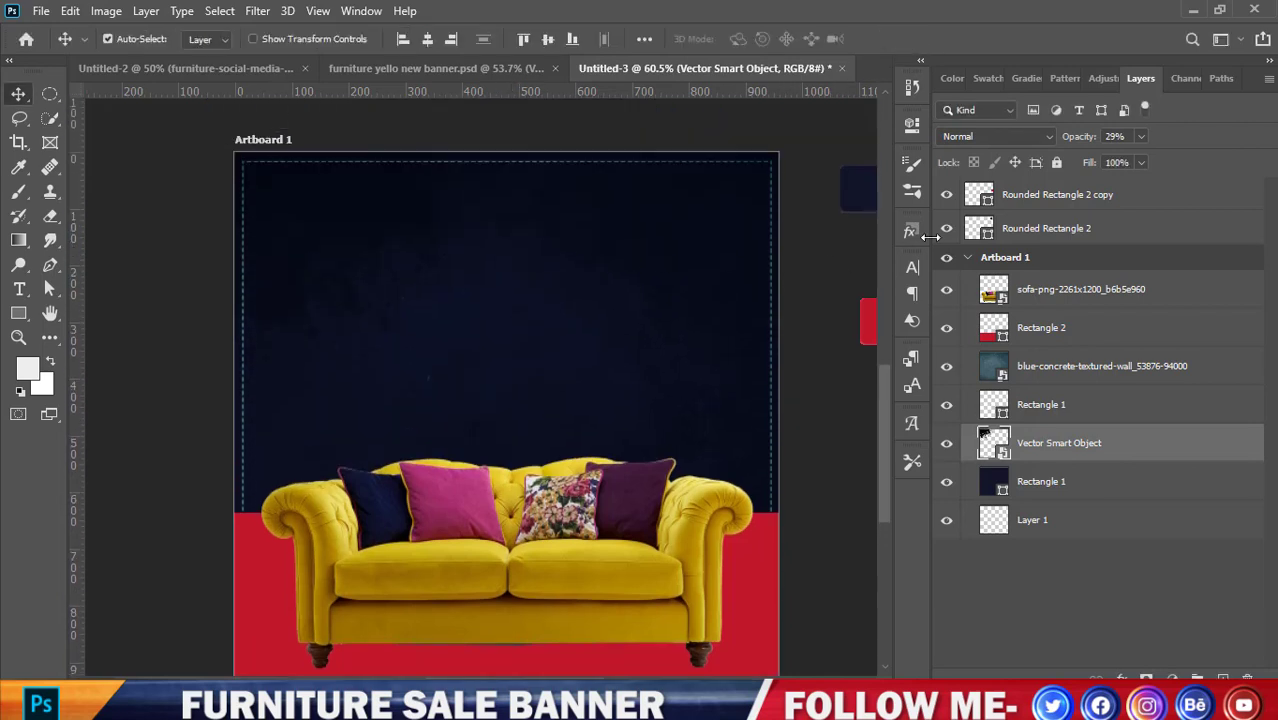
pyautogui.scroll(-2, 665, 305)
pyautogui.scroll(3, 690, 280)
pyautogui.scroll(-1, 673, 297)
pyautogui.scroll(1, 671, 299)
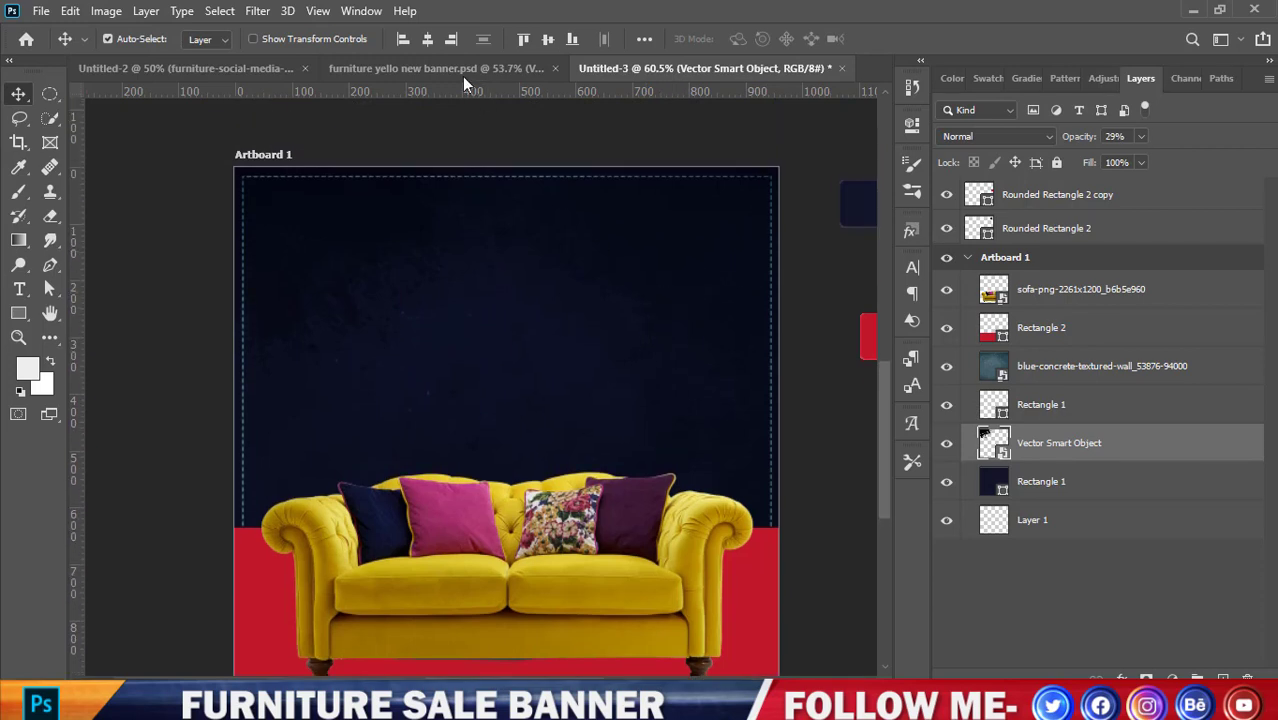
pyautogui.click(436, 68)
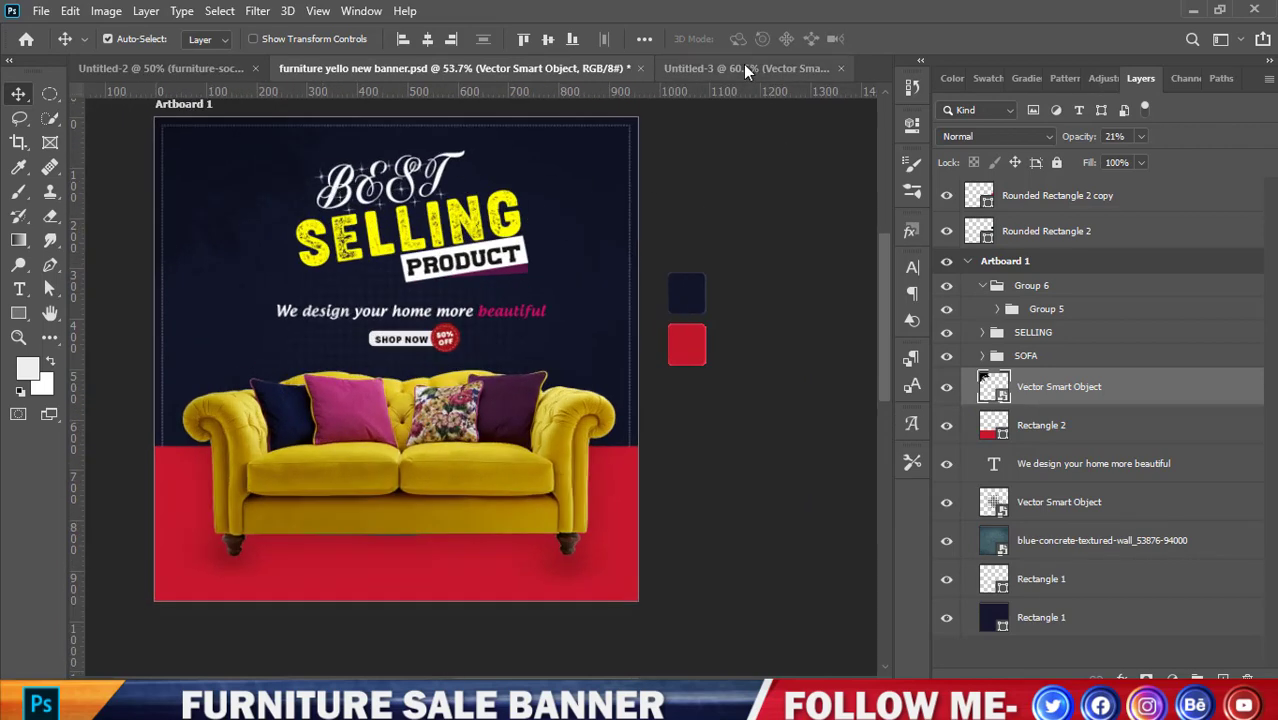
pyautogui.click(743, 66)
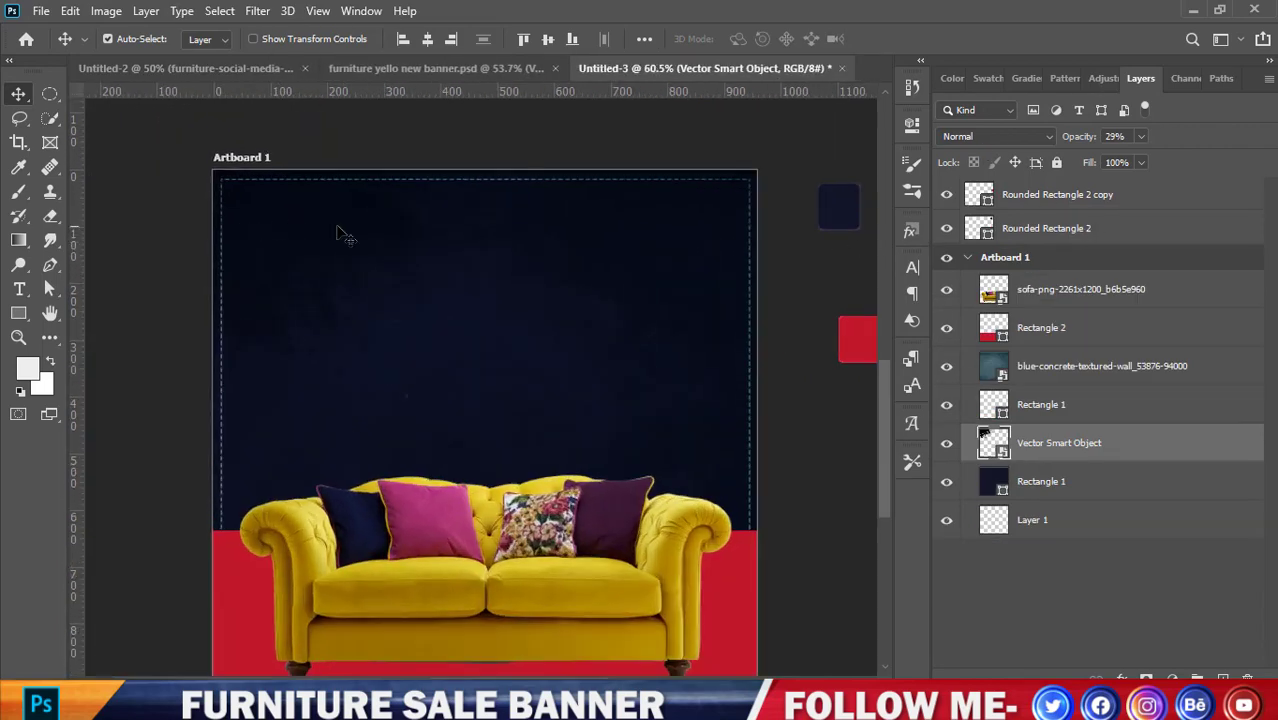
pyautogui.click(1052, 443)
pyautogui.click(1140, 136)
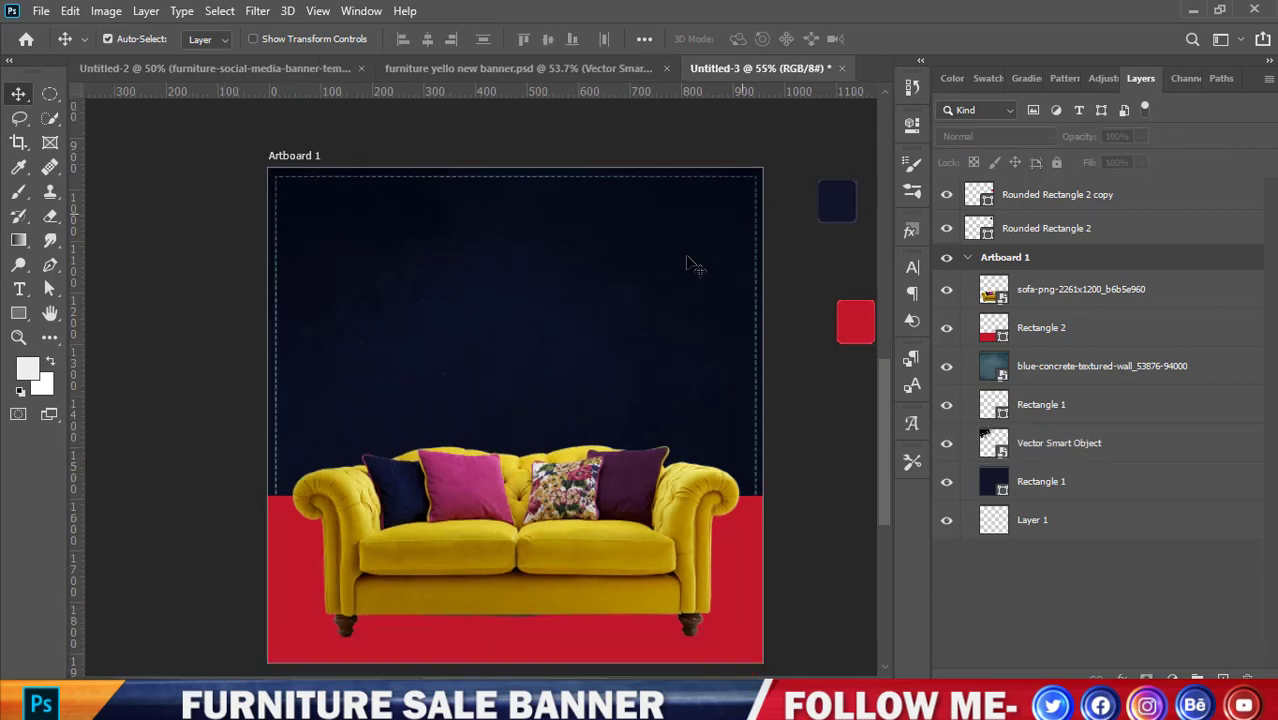
pyautogui.scroll(-1, 695, 267)
pyautogui.keyDown('alt'); pyautogui.scroll(1, 528, 400); pyautogui.keyUp('alt')
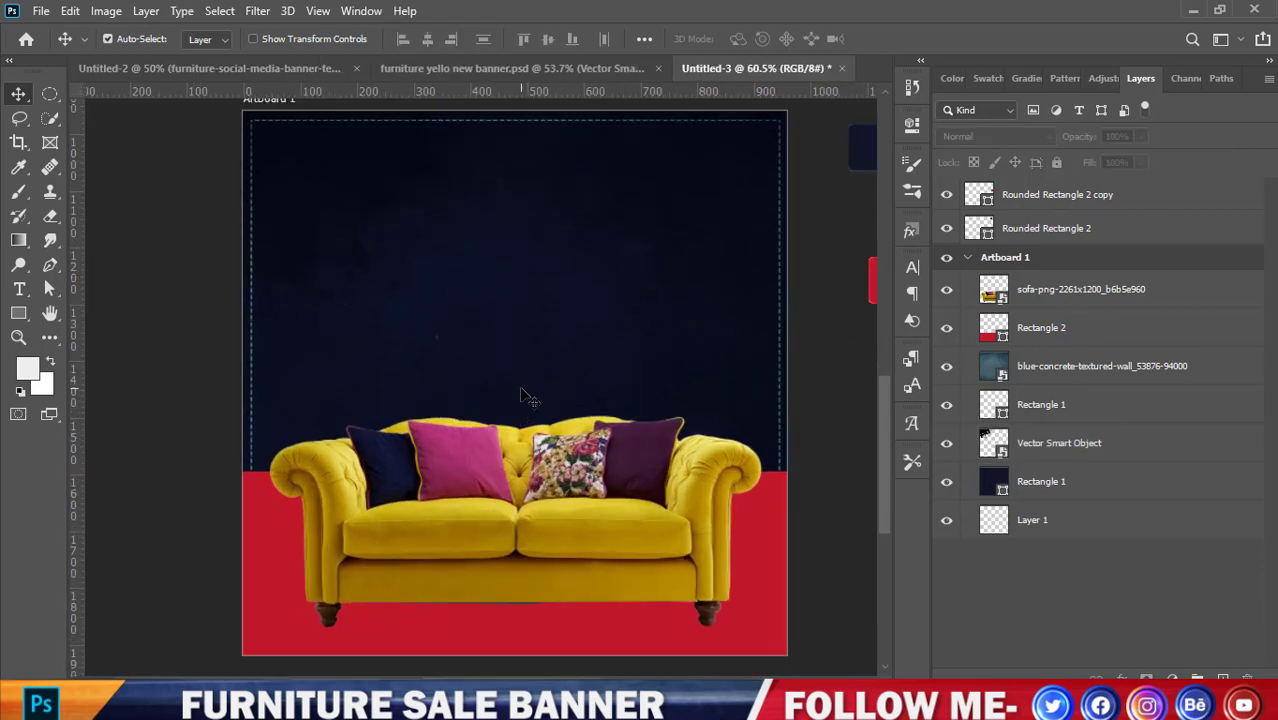
pyautogui.scroll(-1, 645, 355)
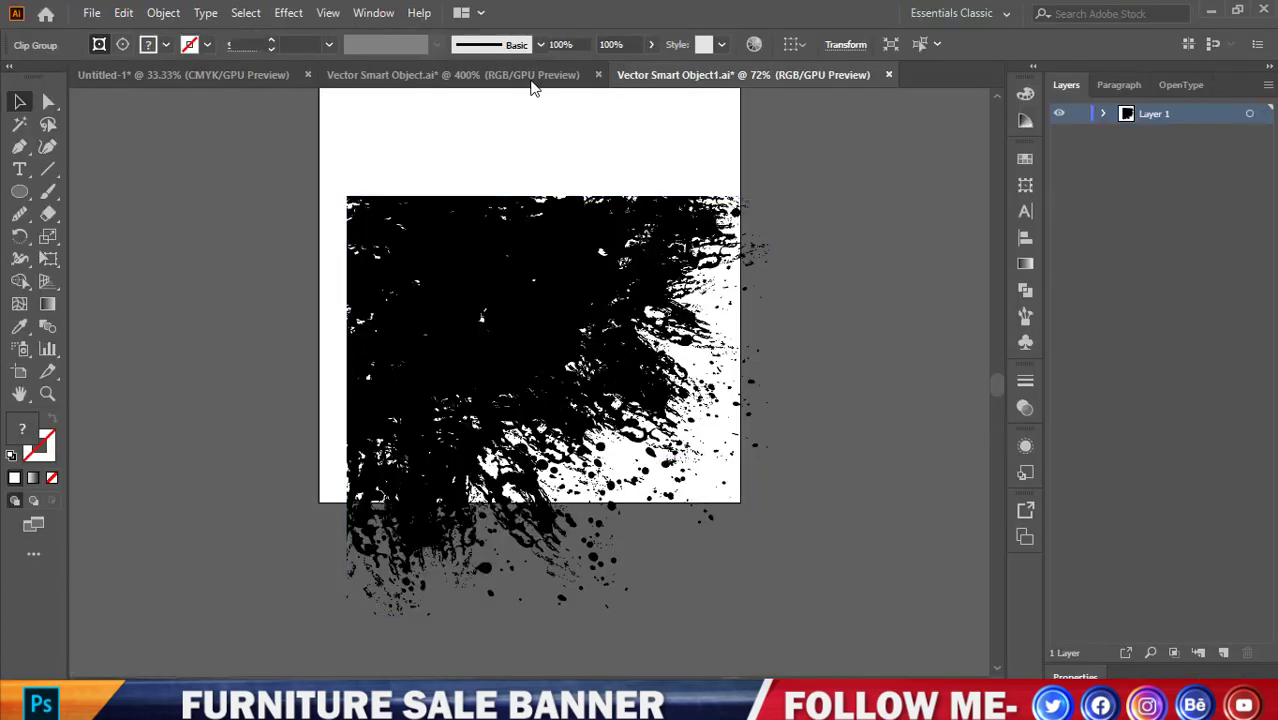
# Drag the halftone dot circle from Illustrator into the banner, enlarged and centred above the sofa
pyautogui.click(530, 75)
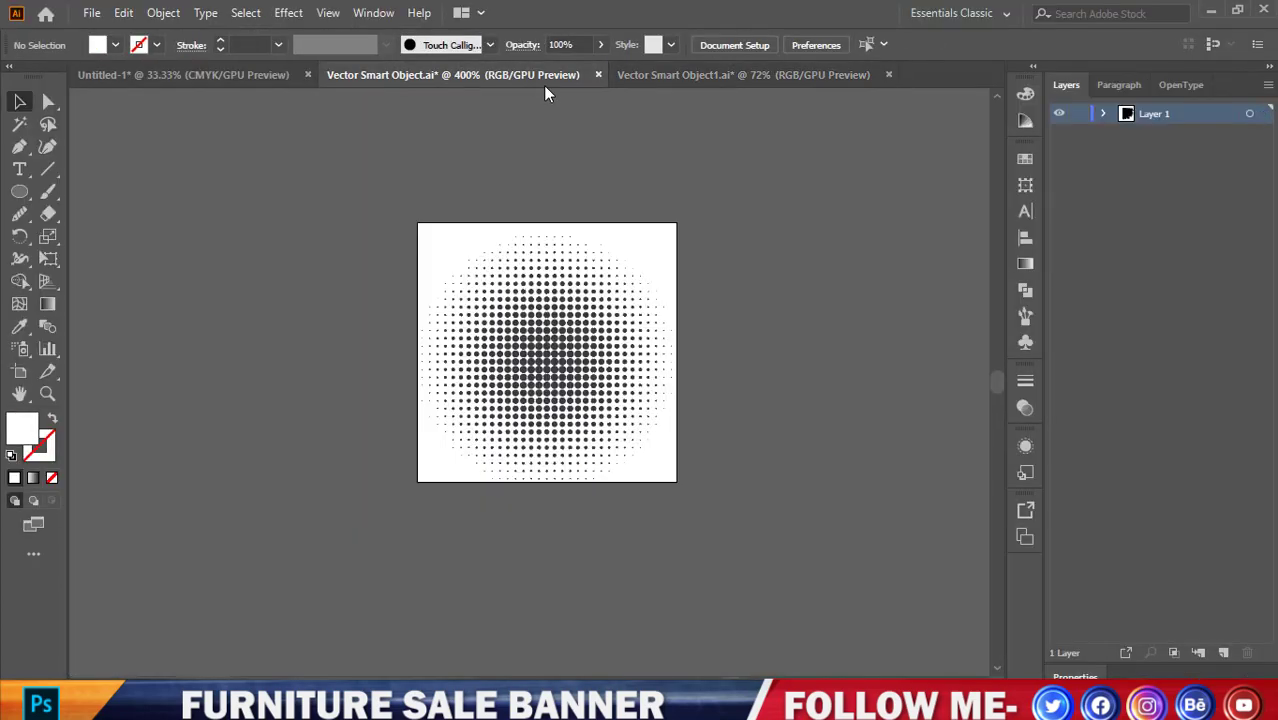
pyautogui.click(575, 308)
pyautogui.moveTo(573, 323)
pyautogui.mouseDown()
pyautogui.moveTo(735, 590)
pyautogui.moveTo(528, 262)
pyautogui.moveTo(628, 357)
pyautogui.mouseUp()
pyautogui.moveTo(561, 249)
pyautogui.mouseDown()
pyautogui.moveTo(534, 315)
pyautogui.moveTo(549, 346)
pyautogui.mouseUp()
pyautogui.click(908, 38)
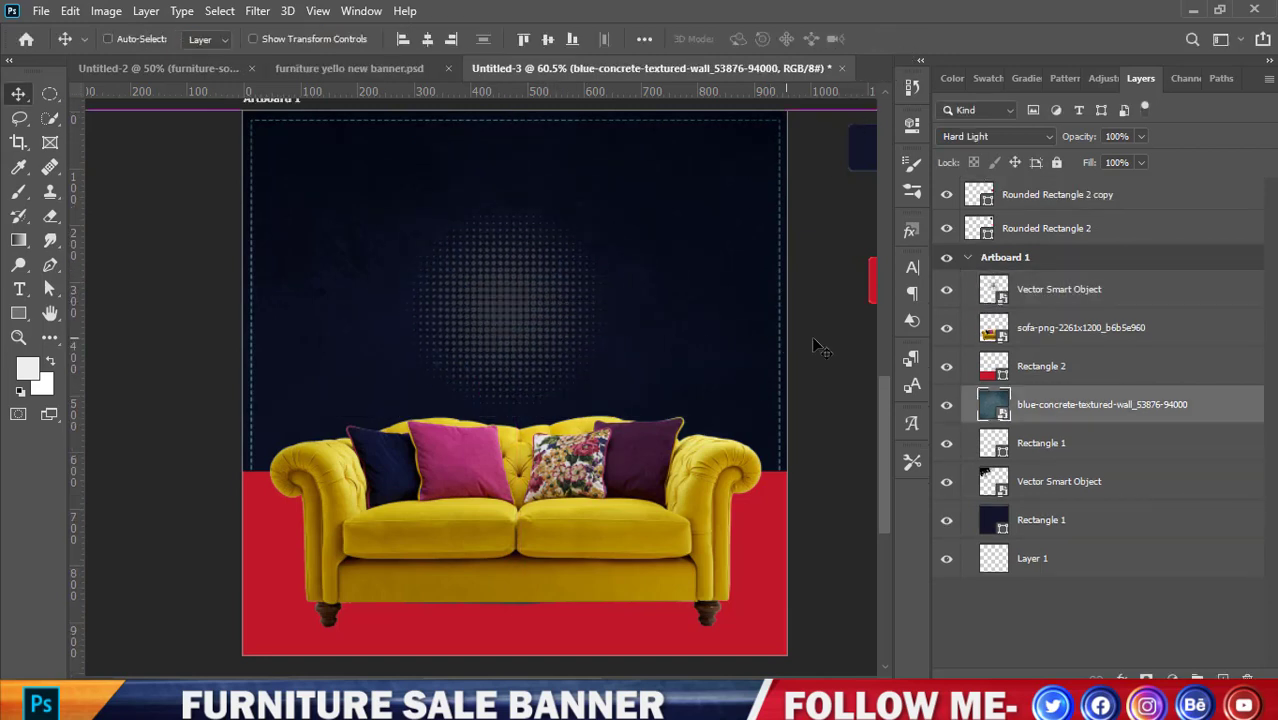
# Move the halftone circle down slightly and scale it from centre to 983.32% (472 × 472 px)
pyautogui.click(1045, 300)
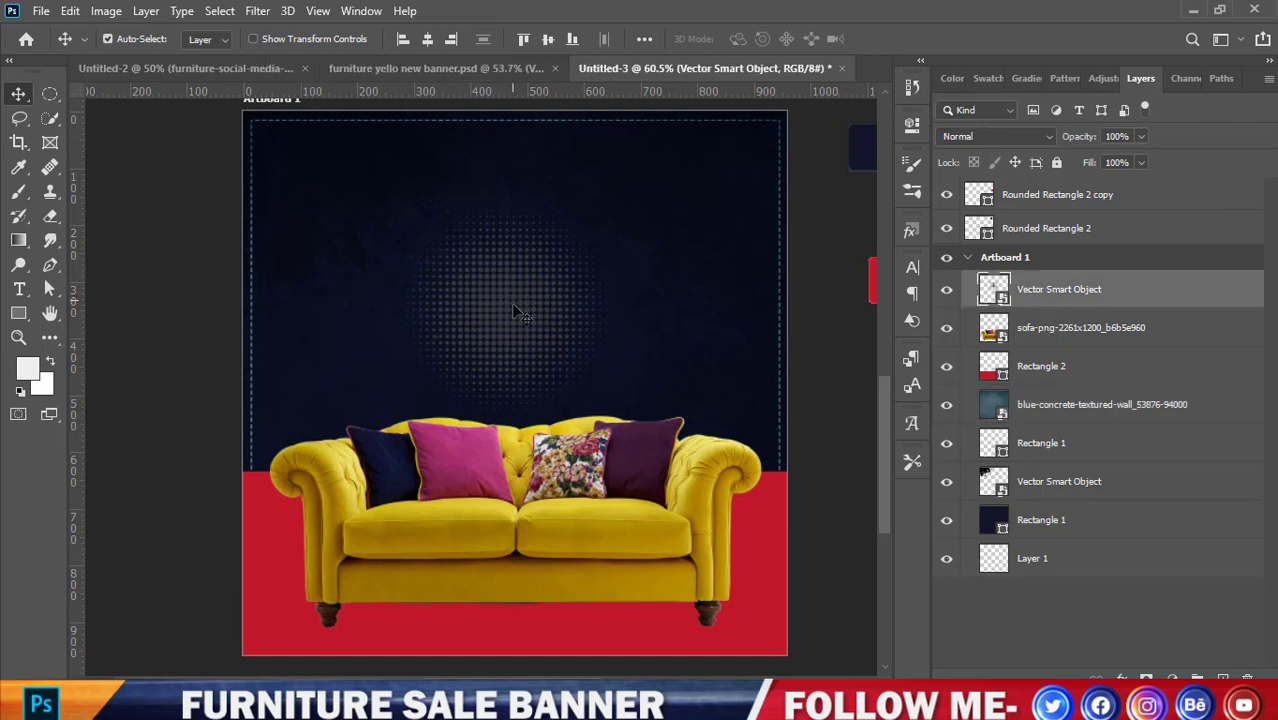
pyautogui.click(522, 320)
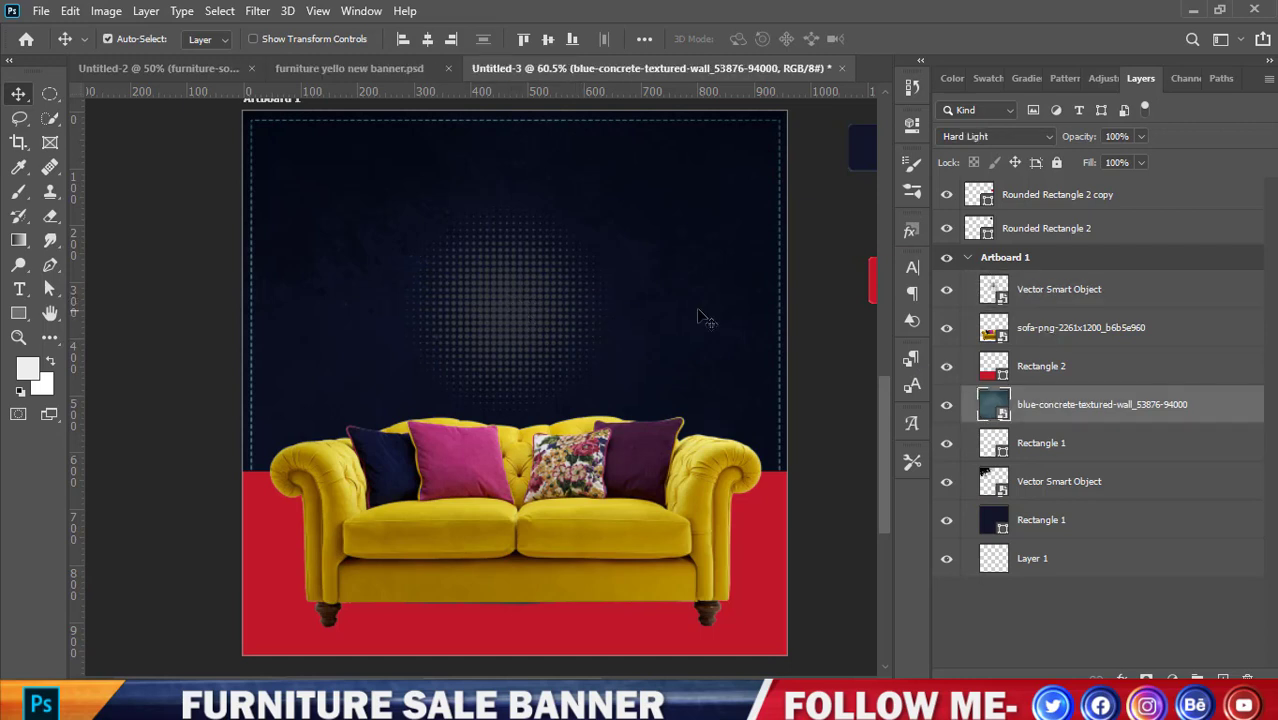
pyautogui.click(1045, 295)
pyautogui.hotkey('ctrl', 't')
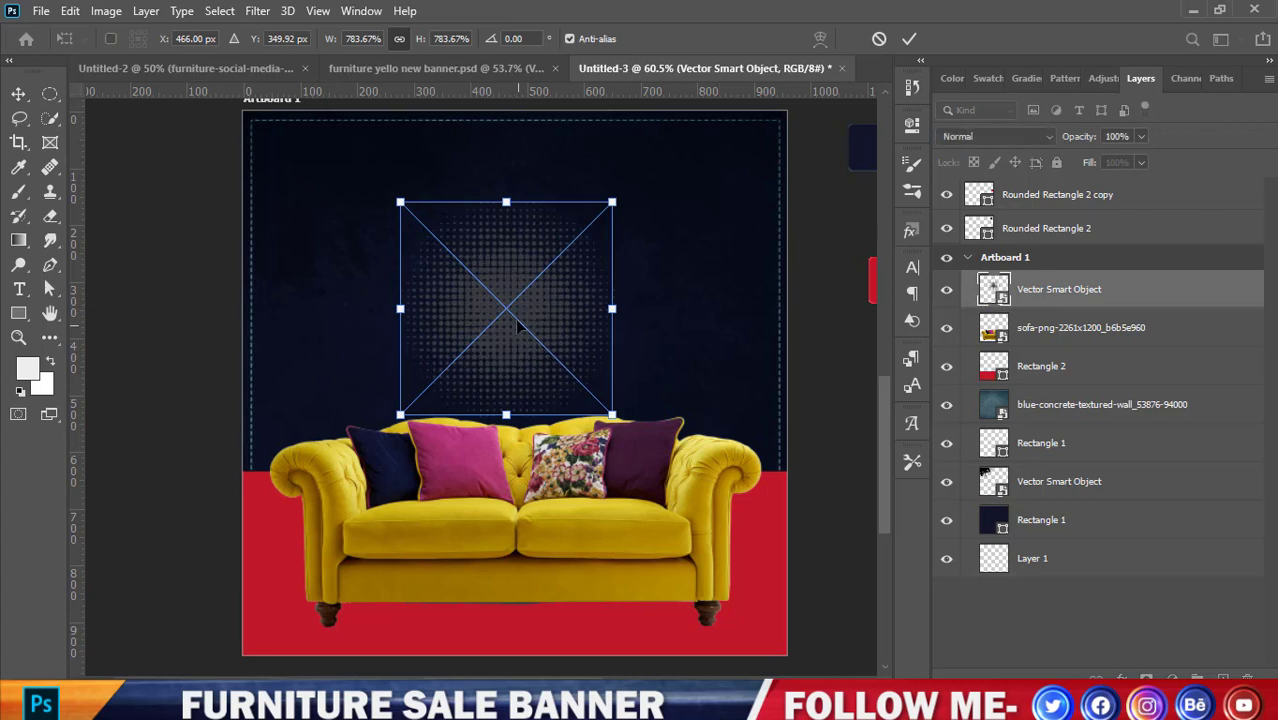
pyautogui.moveTo(520, 320); pyautogui.dragTo(518, 351)
pyautogui.moveTo(619, 341); pyautogui.dragTo(646, 341)
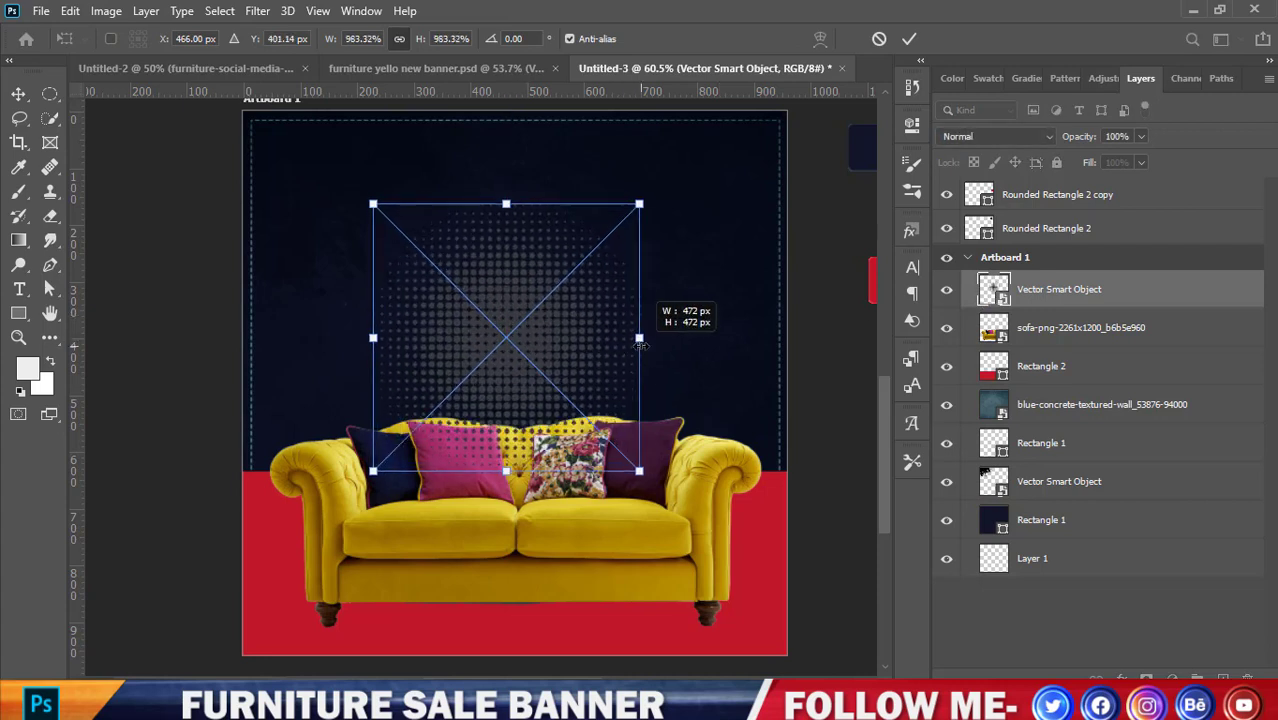
pyautogui.press('Return')
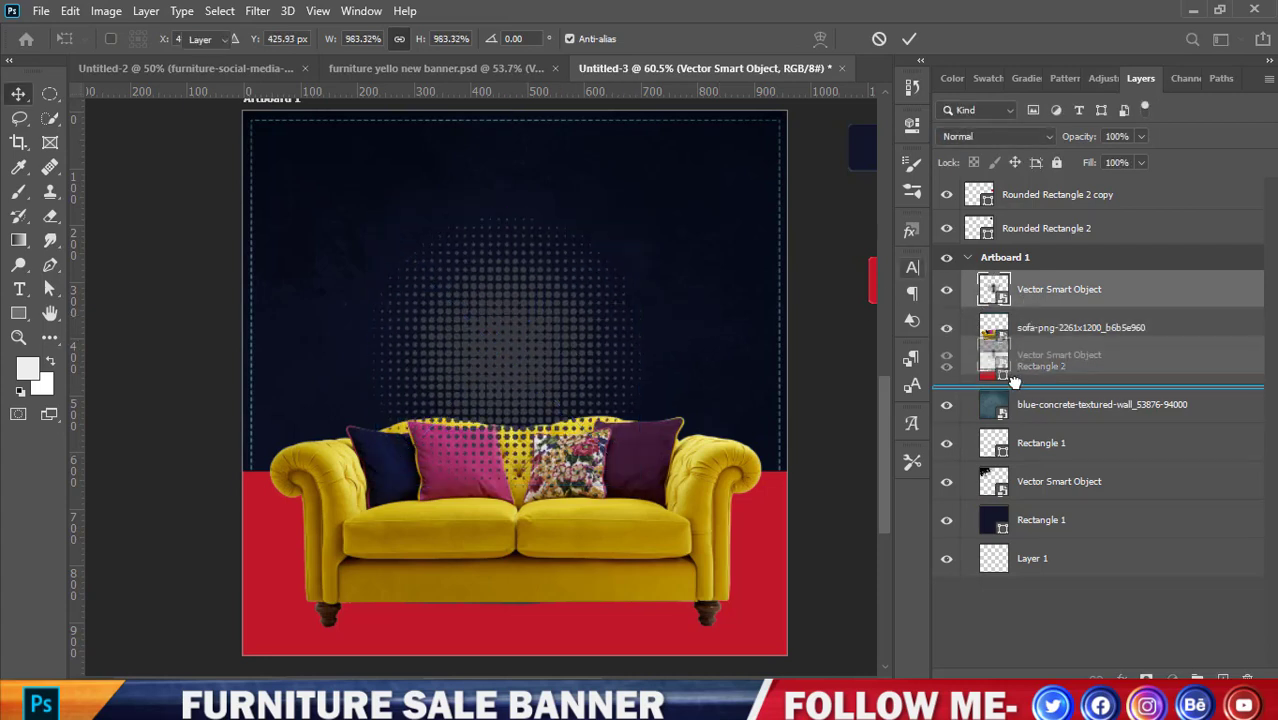
# Move the halftone layer below the red band and fade it to 14% opacity
pyautogui.moveTo(1022, 333); pyautogui.dragTo(1022, 385)
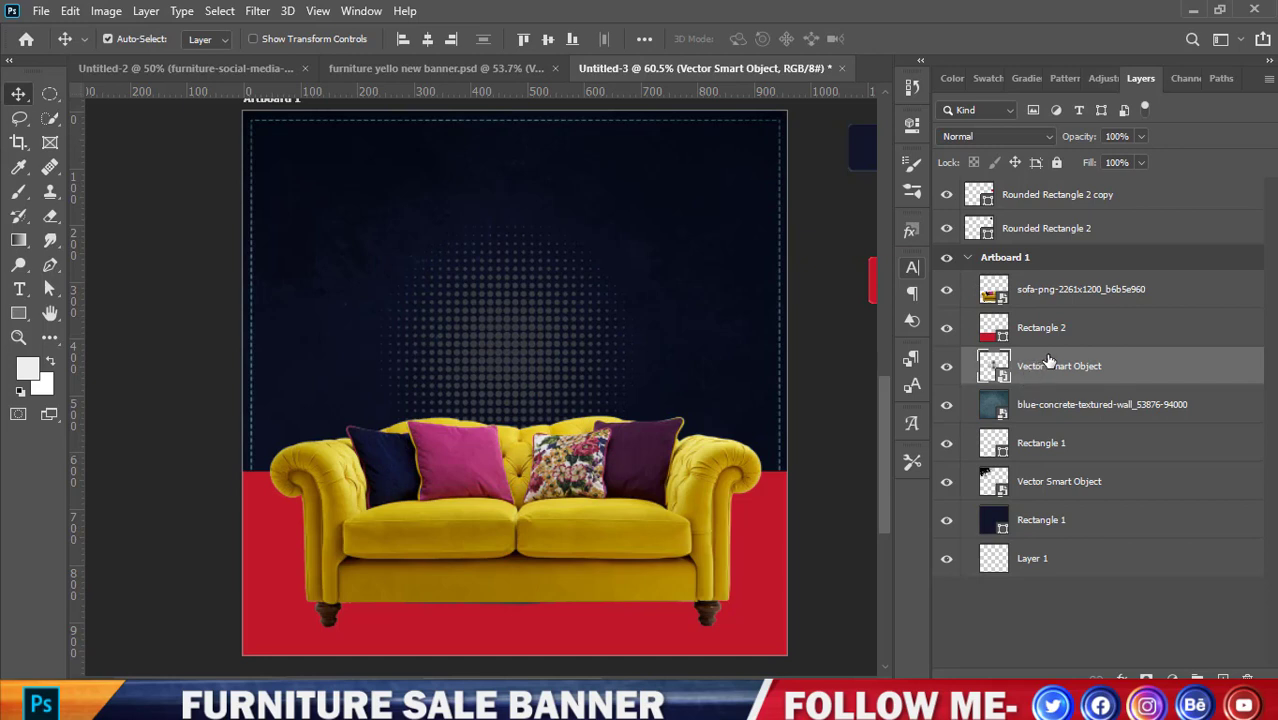
pyautogui.click(1138, 139)
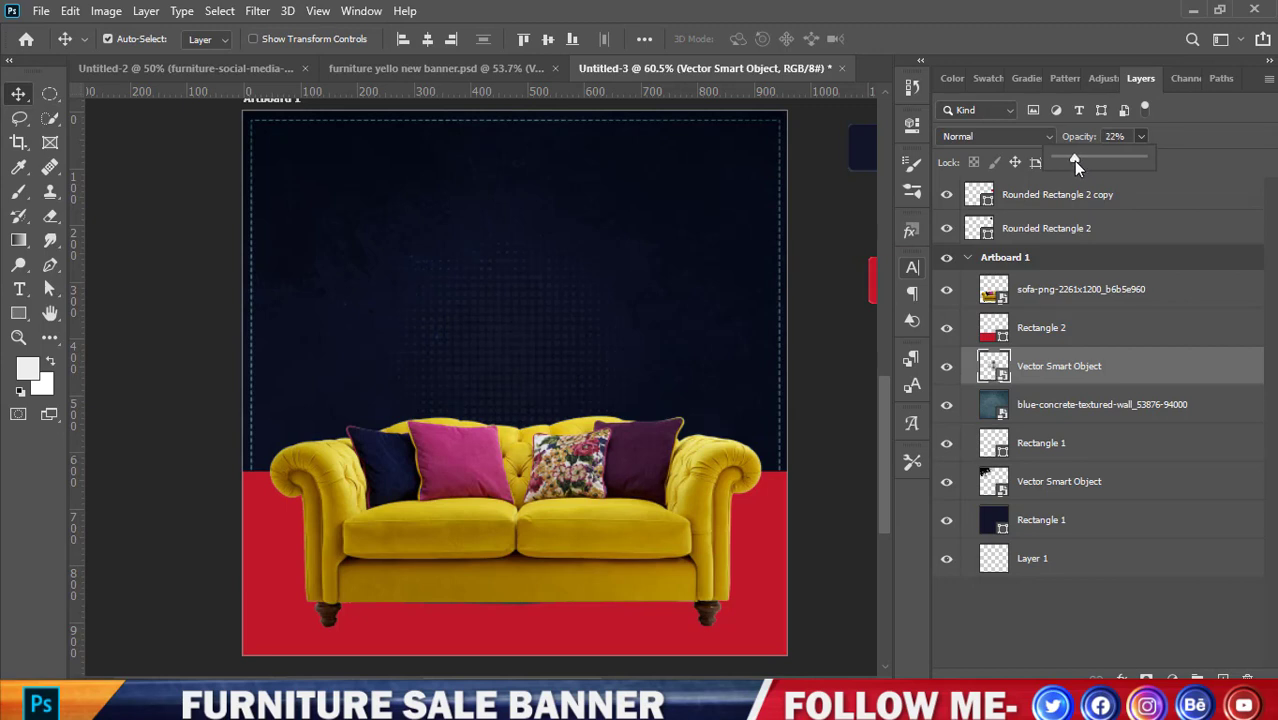
pyautogui.click(843, 308)
pyautogui.scroll(-1, 773, 330)
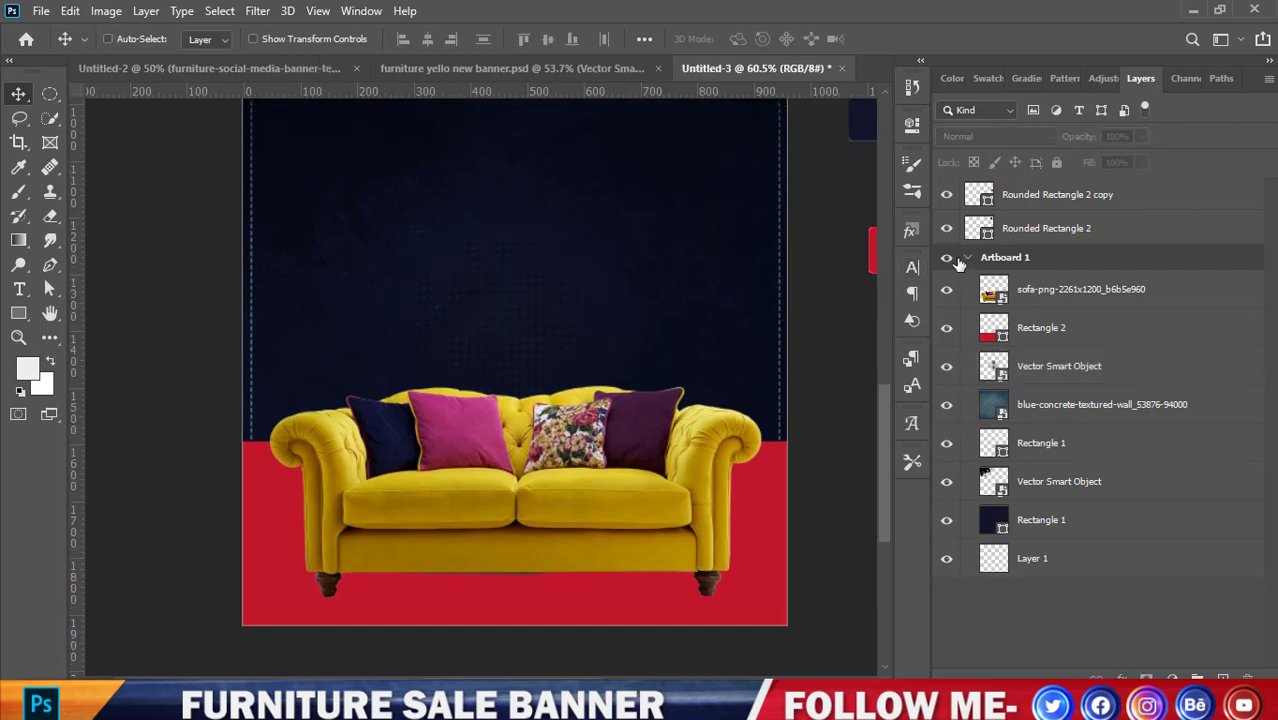
# Enlarge the halftone pattern to 1052.17%, about 505 px square, around its centre
pyautogui.click(1040, 370)
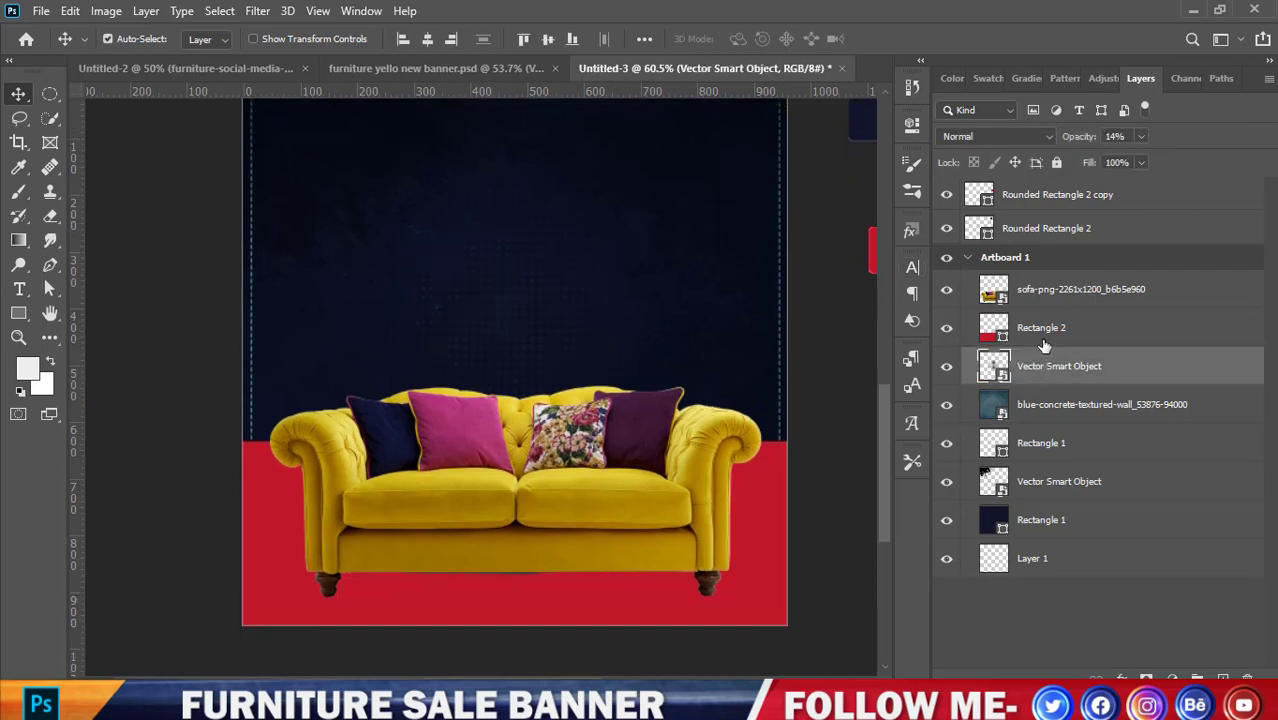
pyautogui.hotkey('ctrl', 't')
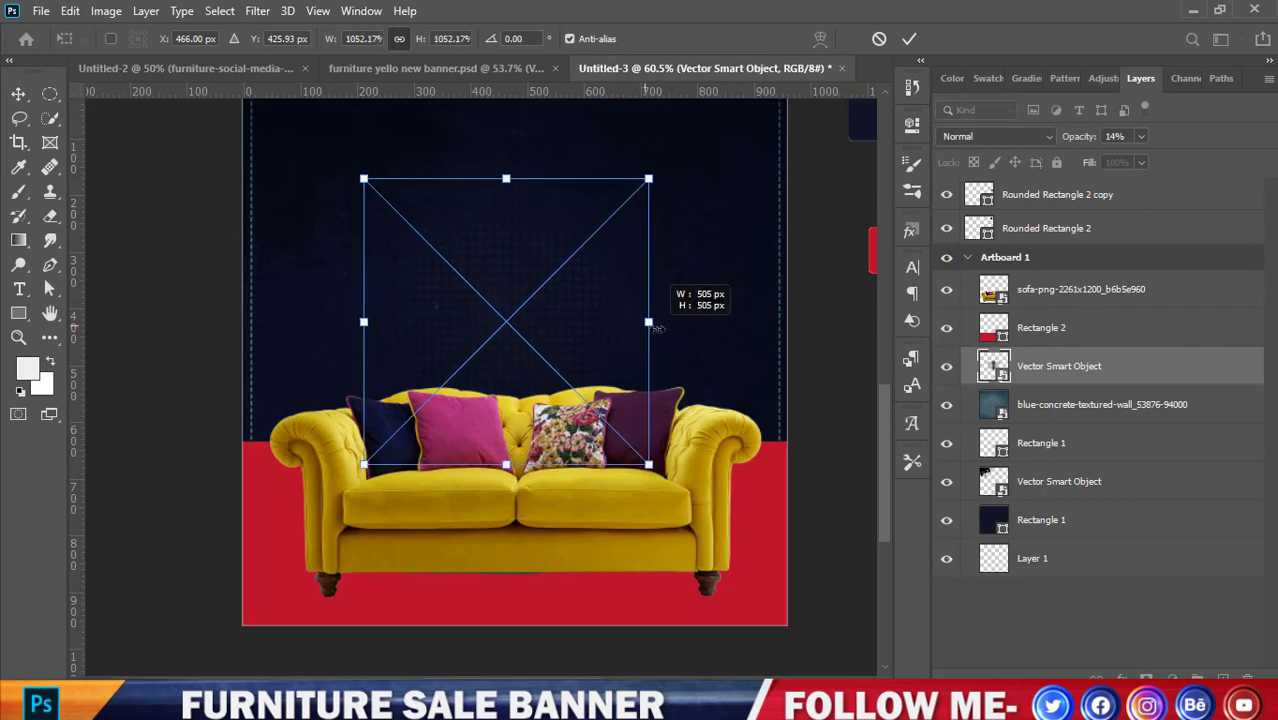
pyautogui.moveTo(647, 325); pyautogui.dragTo(658, 325)
pyautogui.click(908, 39)
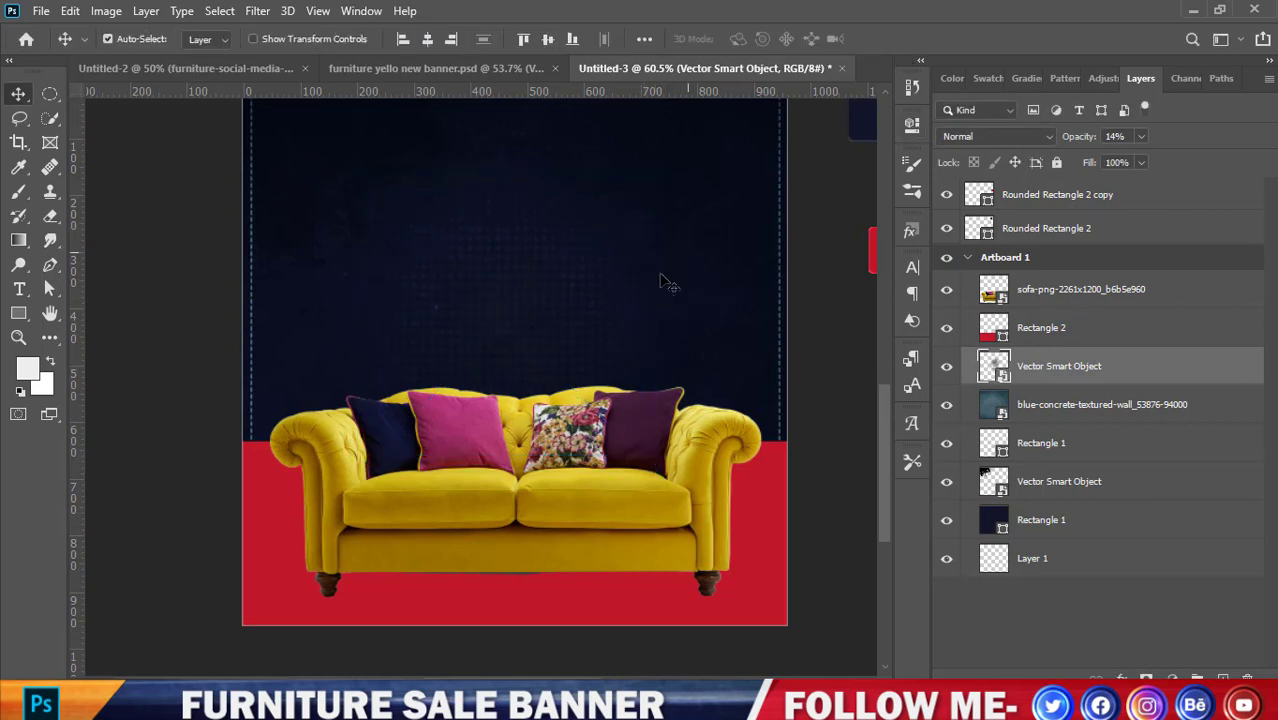
pyautogui.scroll(-2, 660, 282)
pyautogui.scroll(1, 652, 288)
pyautogui.scroll(-2, 520, 290)
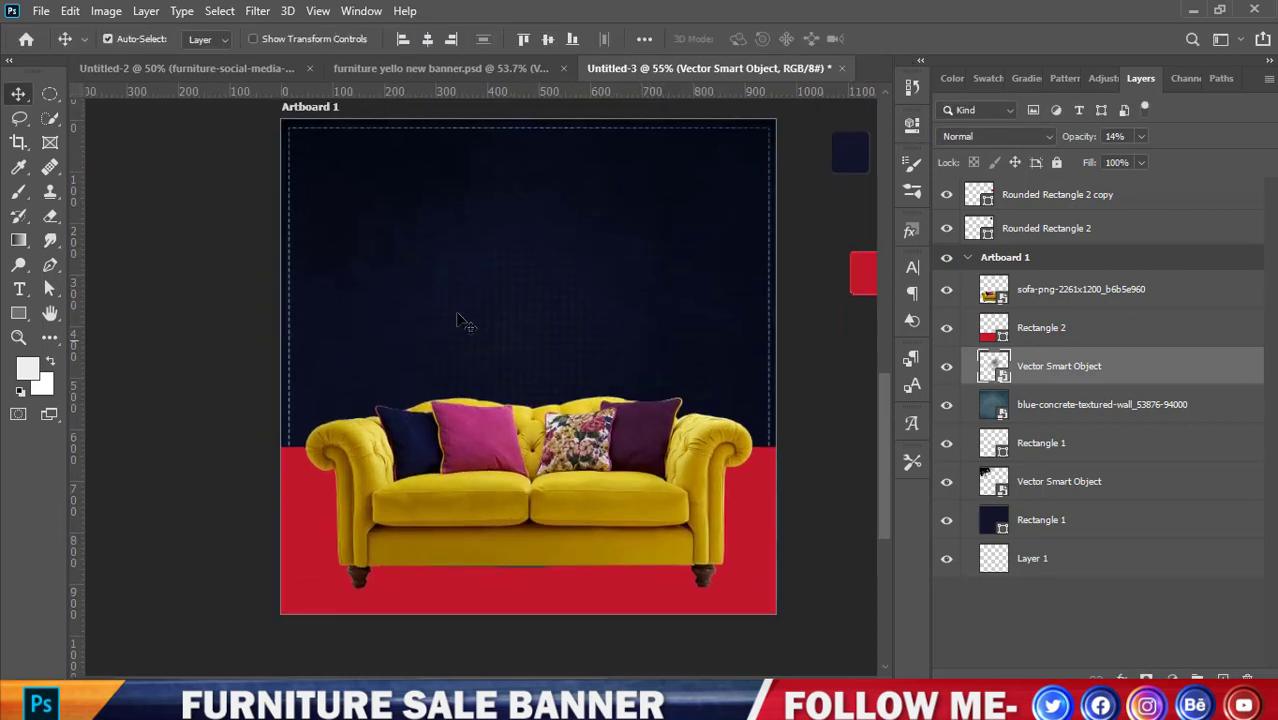
pyautogui.scroll(-1, 458, 316)
pyautogui.scroll(2, 500, 360)
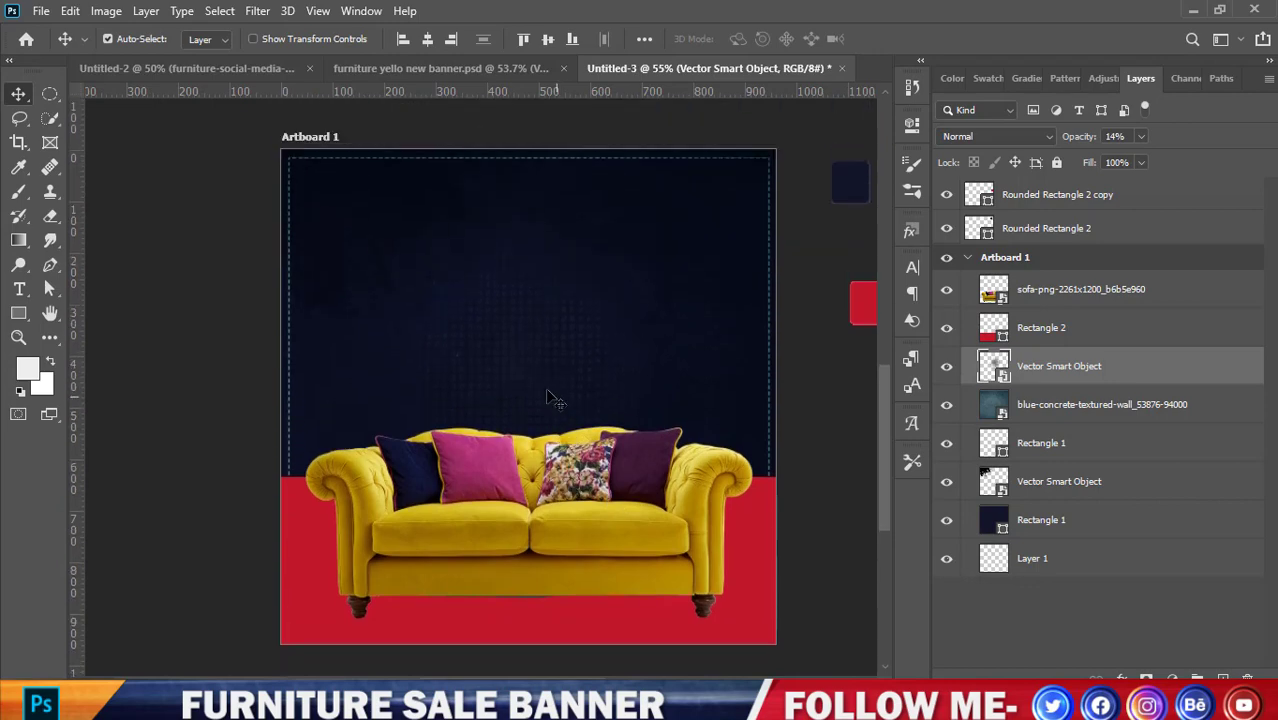
# In the furniture yello new banner template, inspect the Group 6, SELLING and SOFA layer groups
pyautogui.click(431, 66)
pyautogui.scroll(-1, 627, 236)
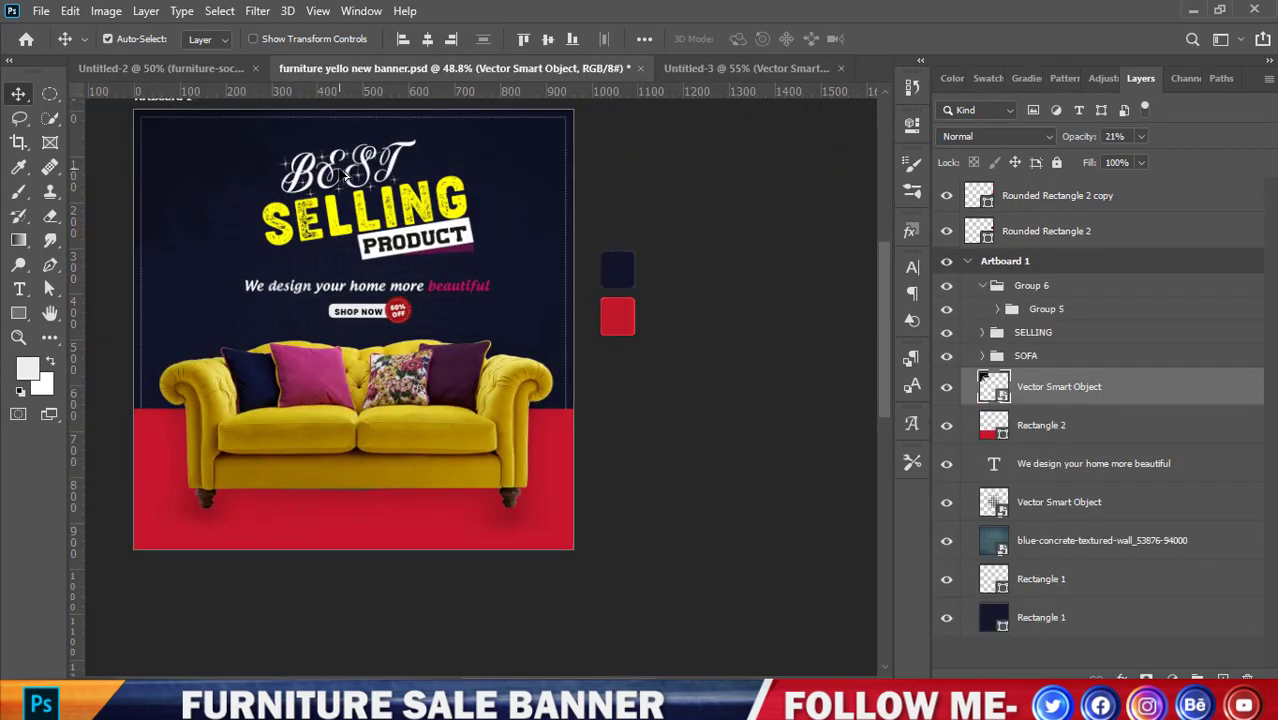
pyautogui.scroll(2, 627, 236)
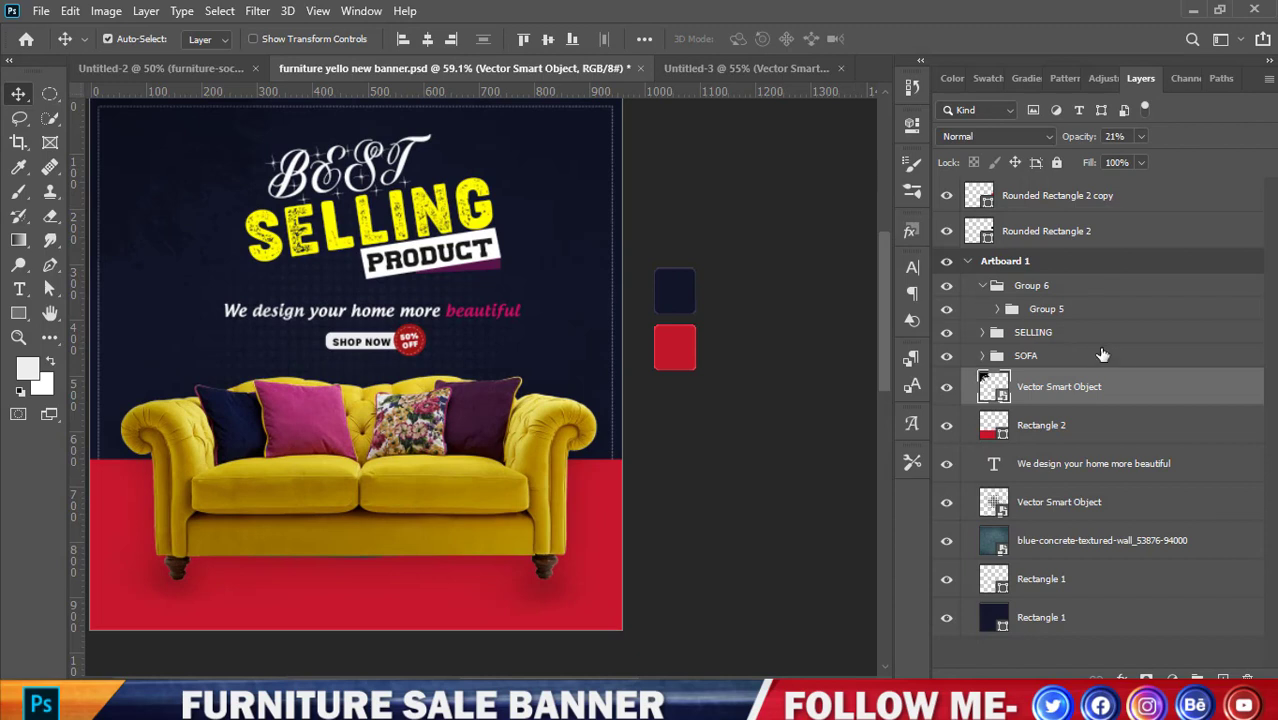
pyautogui.click(992, 289)
pyautogui.click(947, 286)
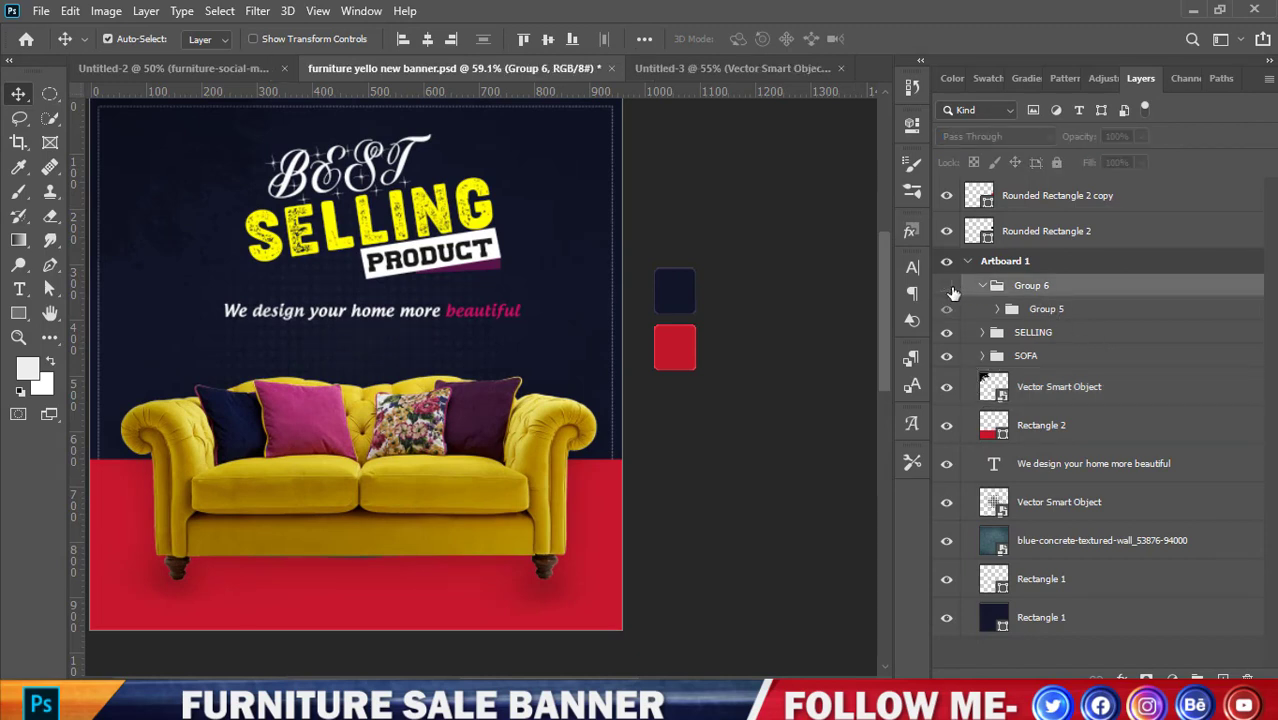
pyautogui.click(947, 286)
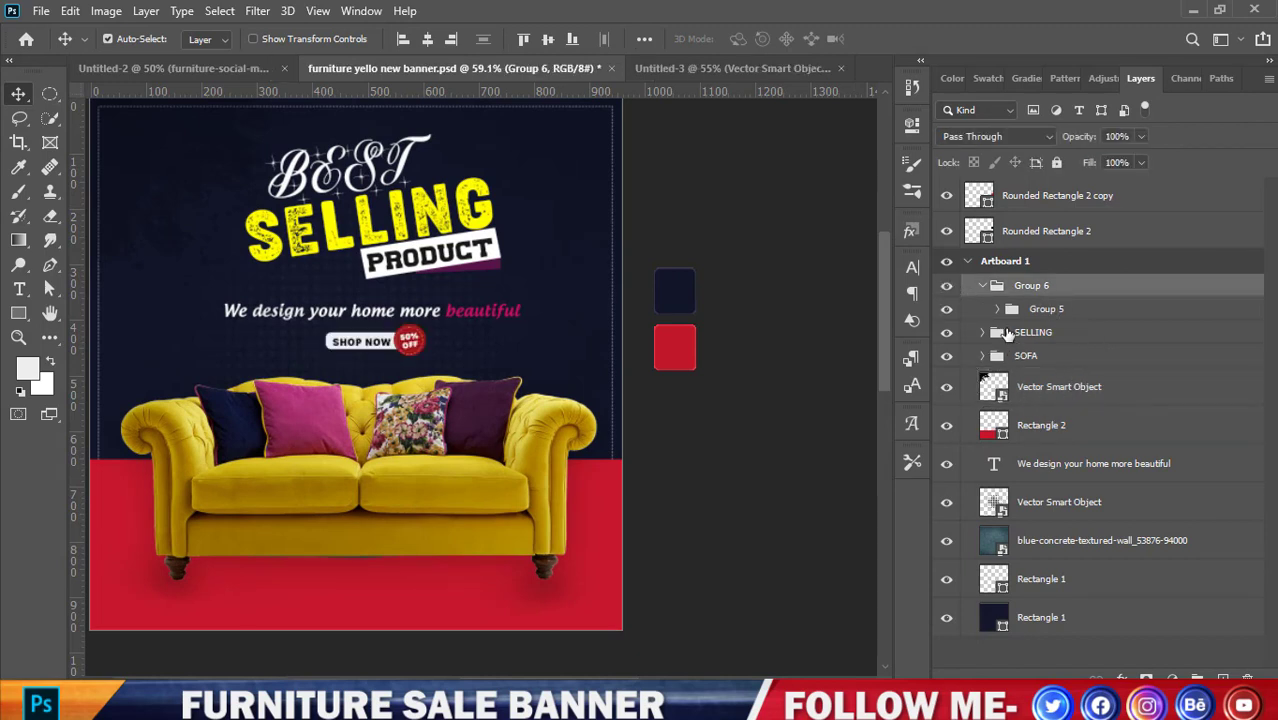
pyautogui.click(1028, 334)
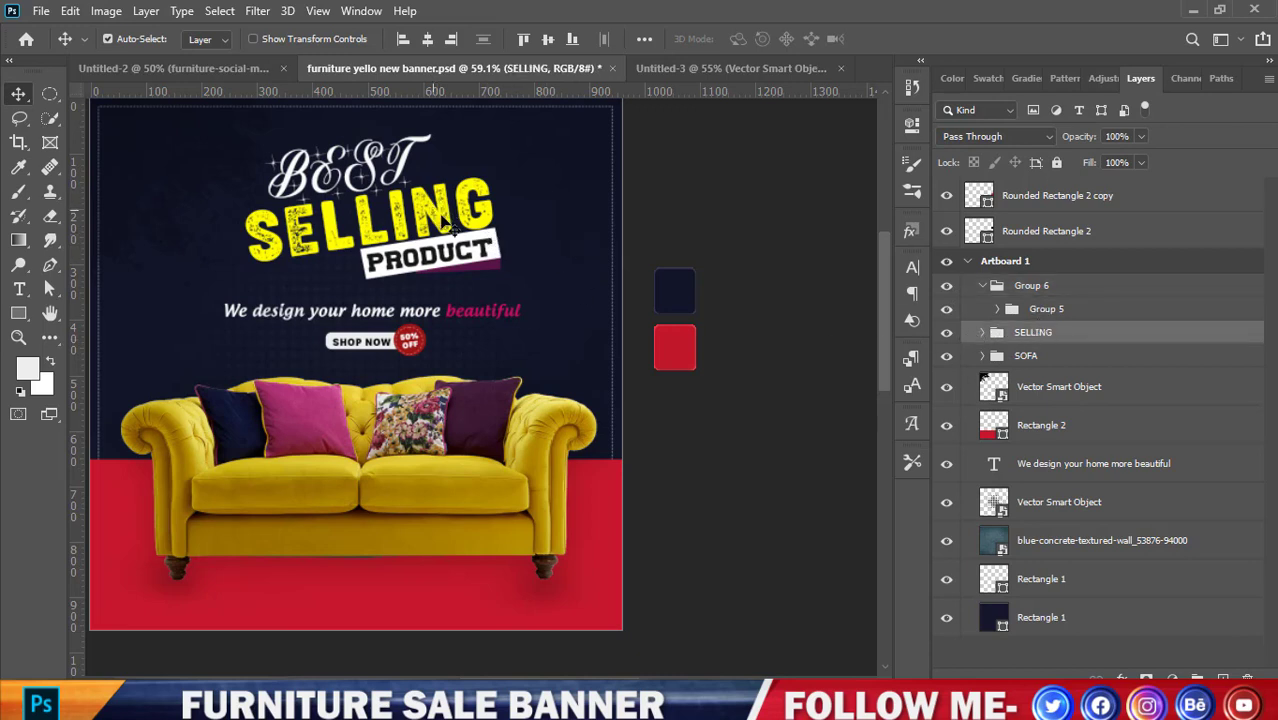
pyautogui.scroll(-1, 722, 278)
pyautogui.scroll(1, 499, 212)
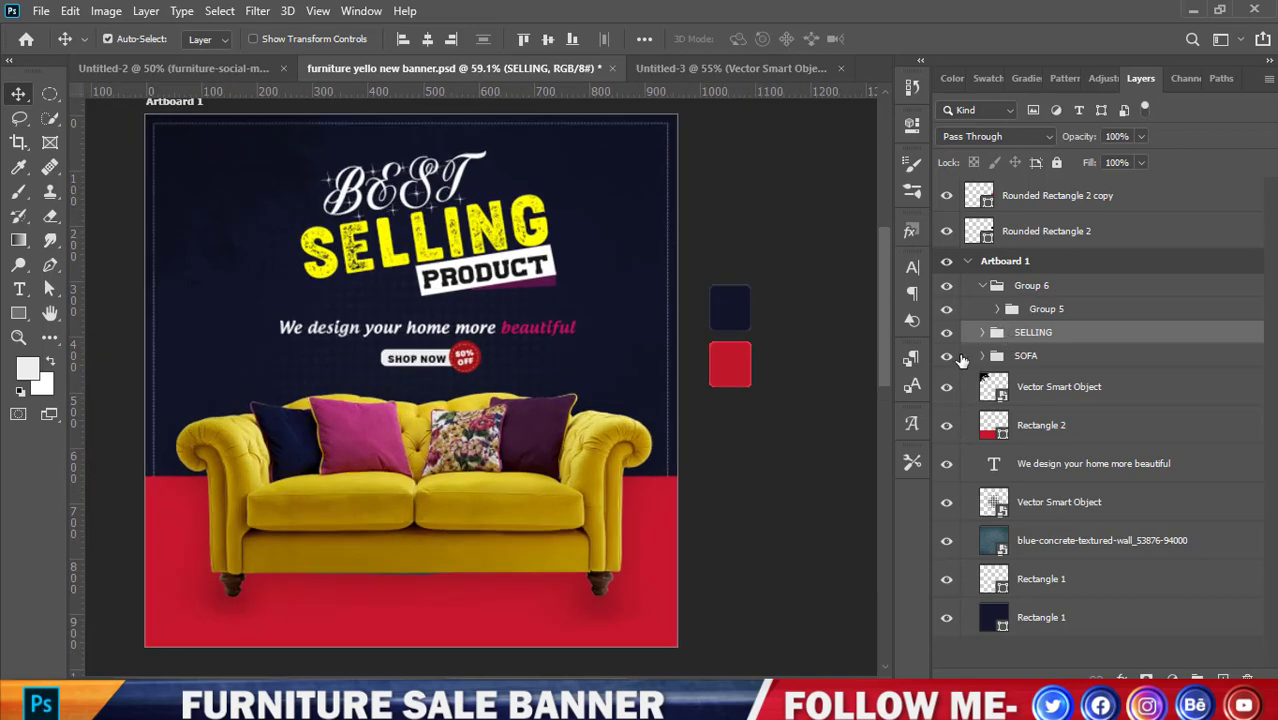
pyautogui.click(948, 358)
pyautogui.click(948, 358)
# Hide the texture, navy, halftone and splash layers, then drag the headline into Untitled-3
pyautogui.click(593, 226)
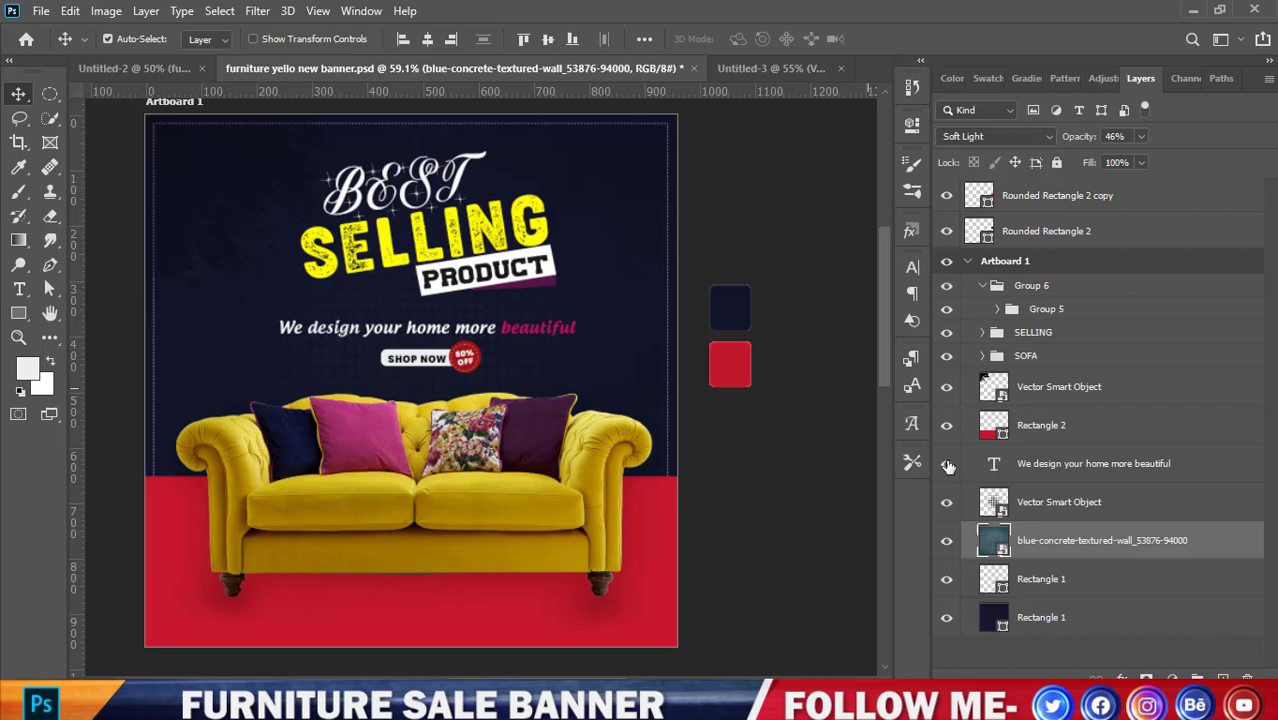
pyautogui.click(947, 541)
pyautogui.click(946, 619)
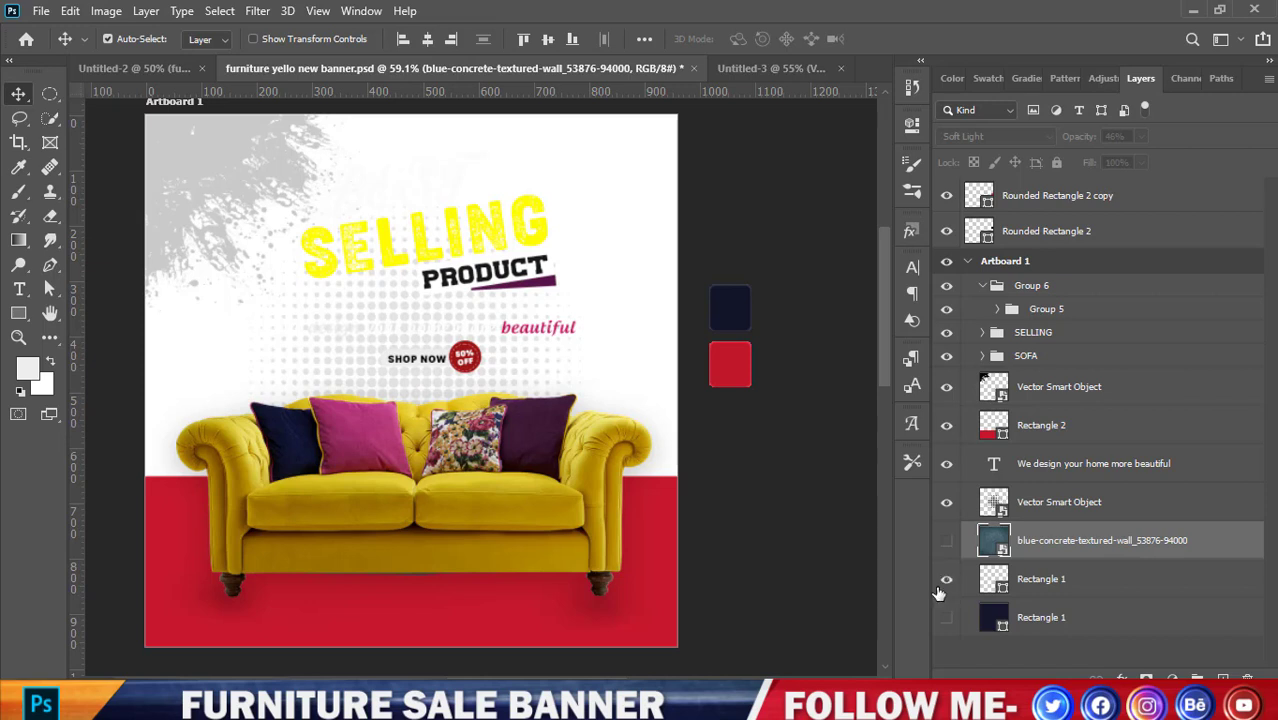
pyautogui.click(947, 502)
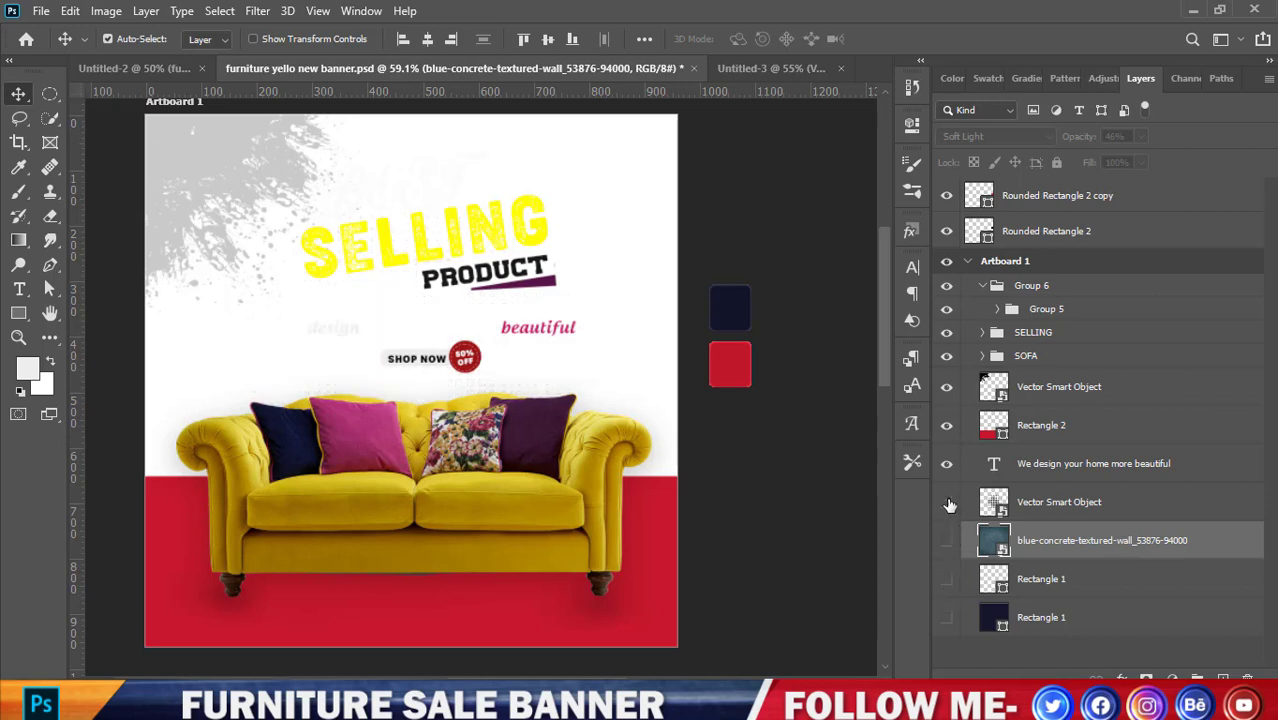
pyautogui.click(945, 388)
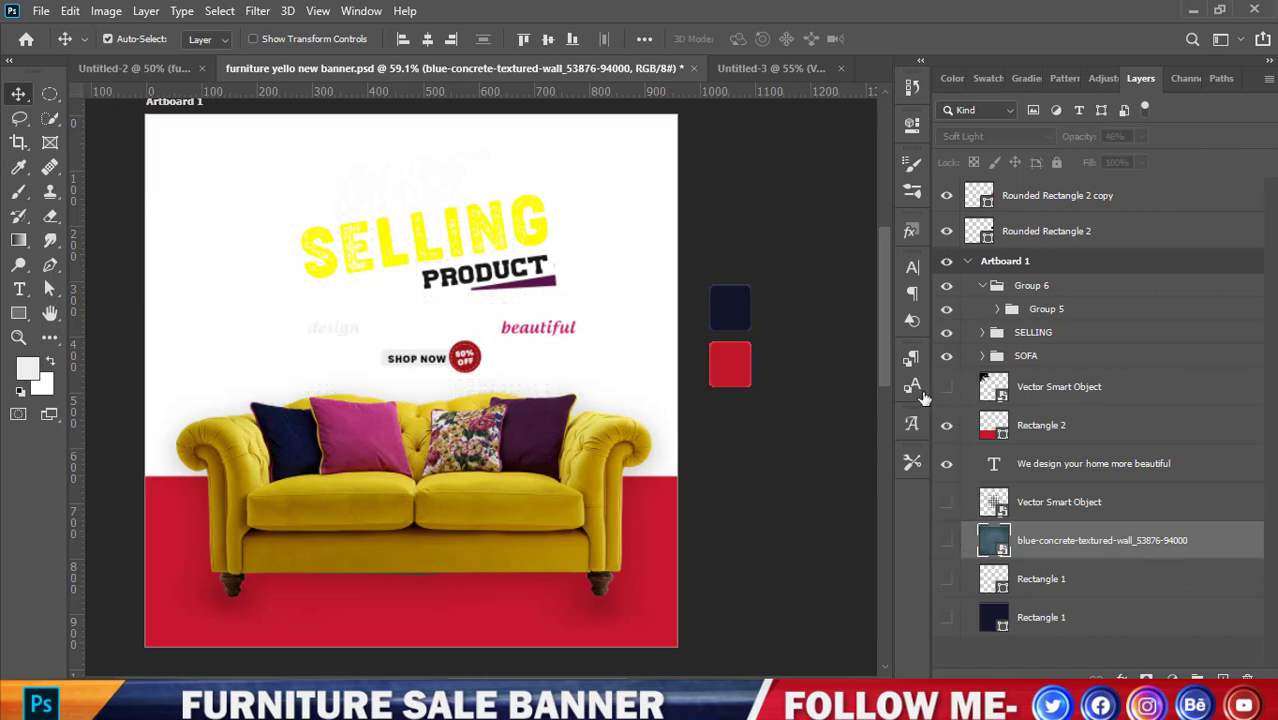
pyautogui.moveTo(271, 157); pyautogui.dragTo(558, 301)
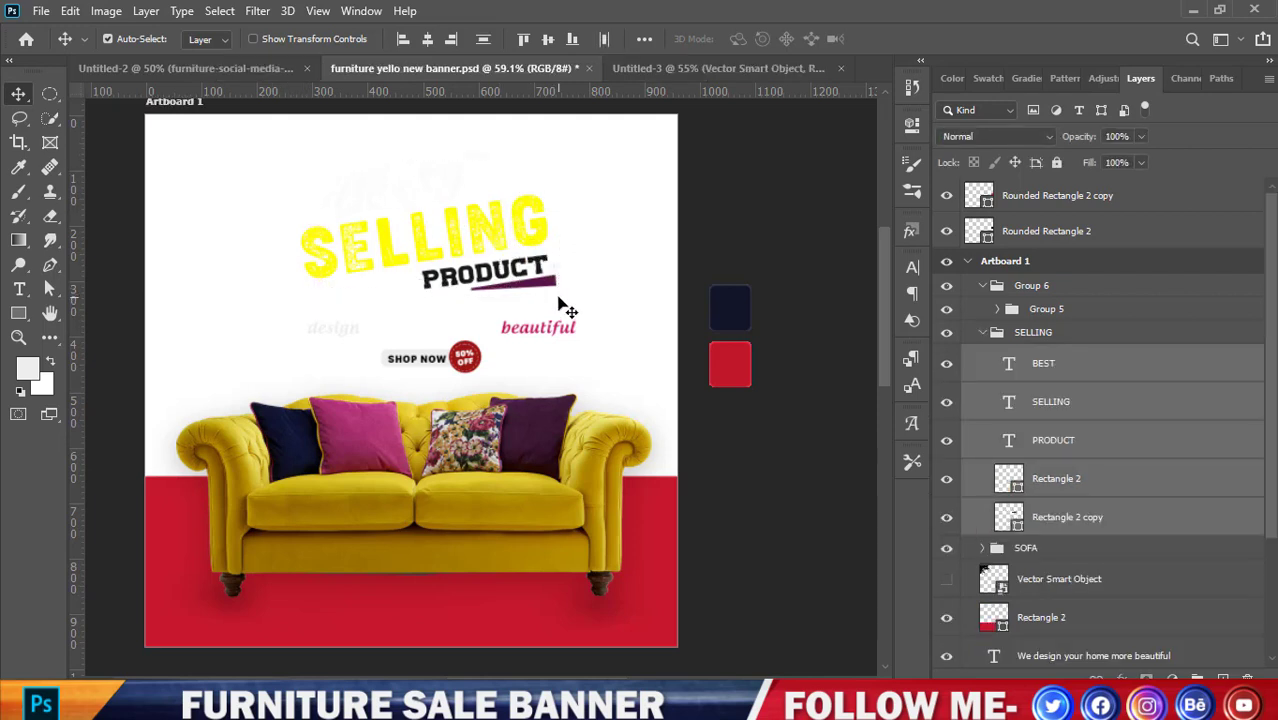
pyautogui.moveTo(485, 237)
pyautogui.mouseDown()
pyautogui.moveTo(772, 66)
pyautogui.moveTo(403, 292)
pyautogui.moveTo(368, 295)
pyautogui.mouseUp()
# Commit the placed headline and group its layers together
pyautogui.hotkey('ctrl', '0')
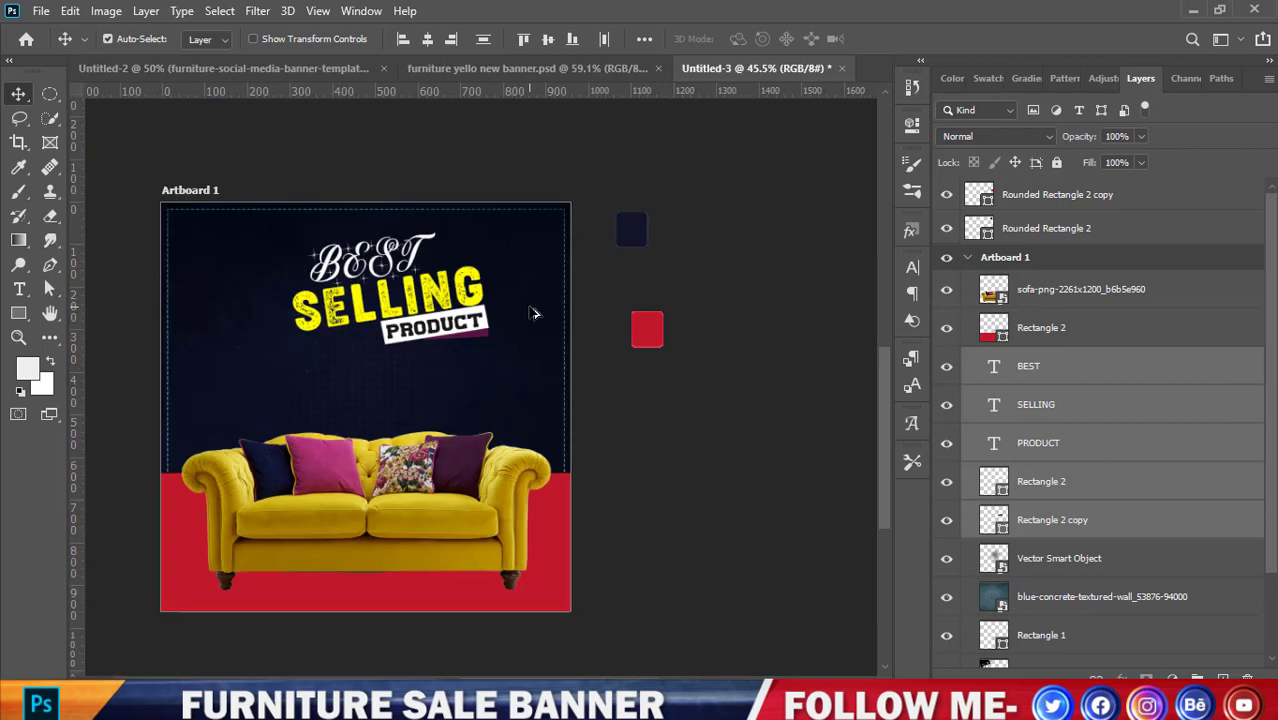
pyautogui.hotkey('ctrl', 't')
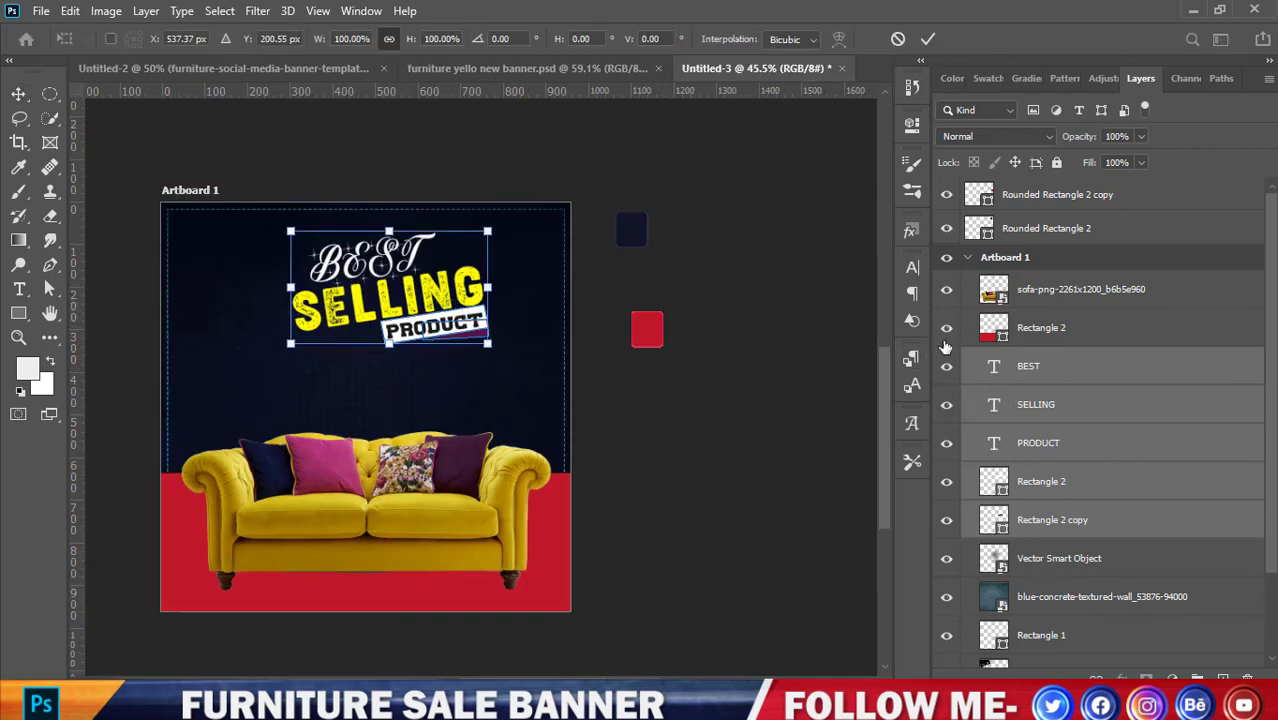
pyautogui.click(929, 40)
pyautogui.hotkey('ctrl', 'g')
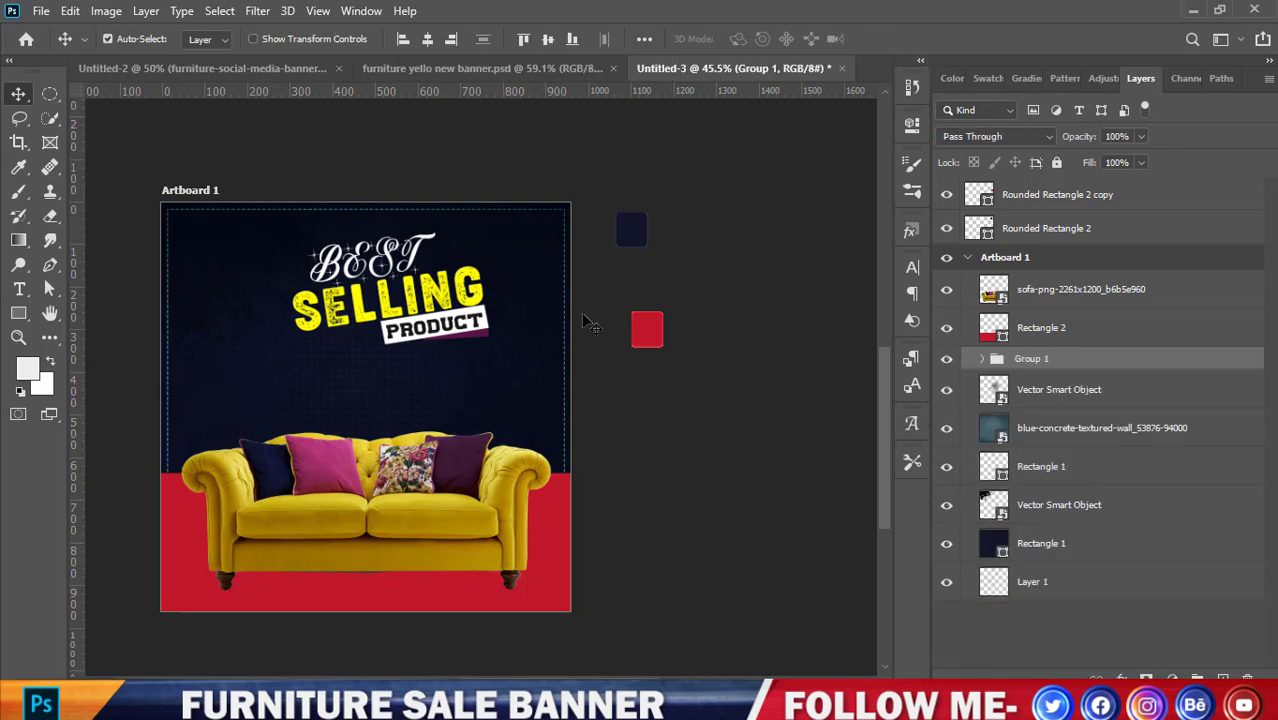
pyautogui.hotkey('ctrl', '0')
pyautogui.scroll(1, 332, 286)
pyautogui.scroll(1, 377, 309)
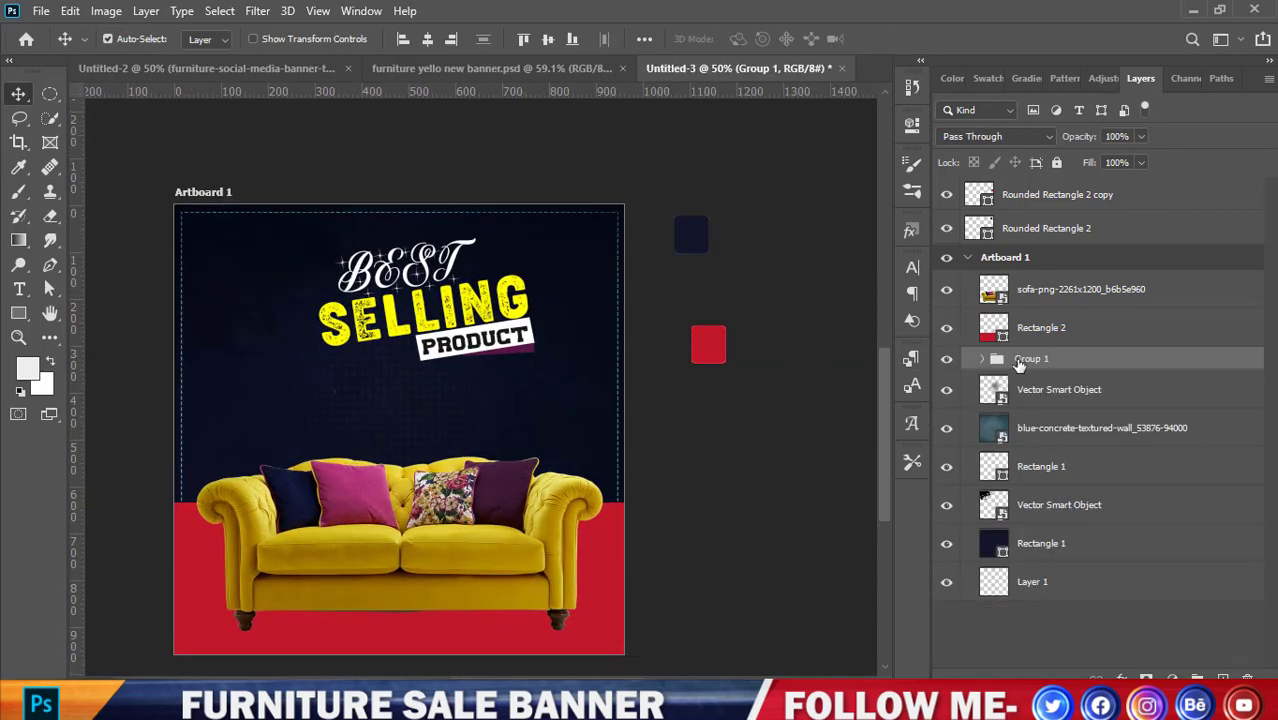
# Name the headline group 'selling' and shift it about 27 px left above the sofa
pyautogui.doubleClick(1028, 362)
pyautogui.write('selling')
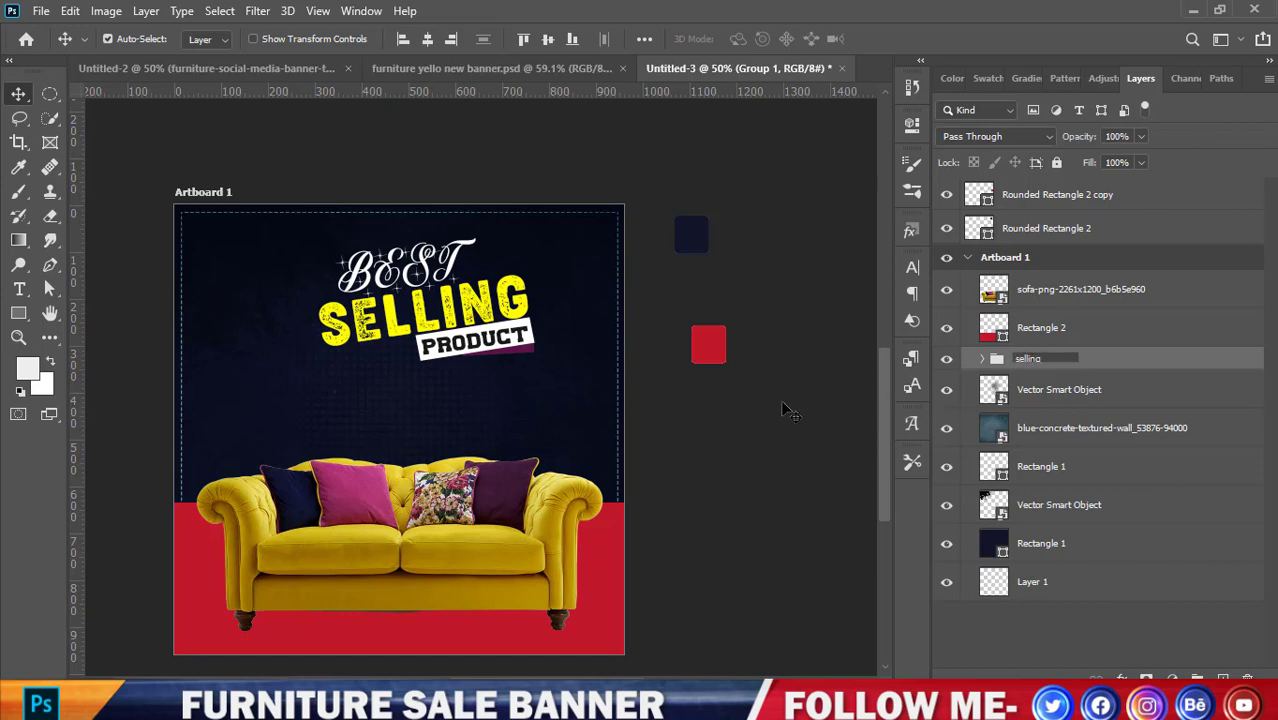
pyautogui.press('Return')
pyautogui.scroll(1, 268, 326)
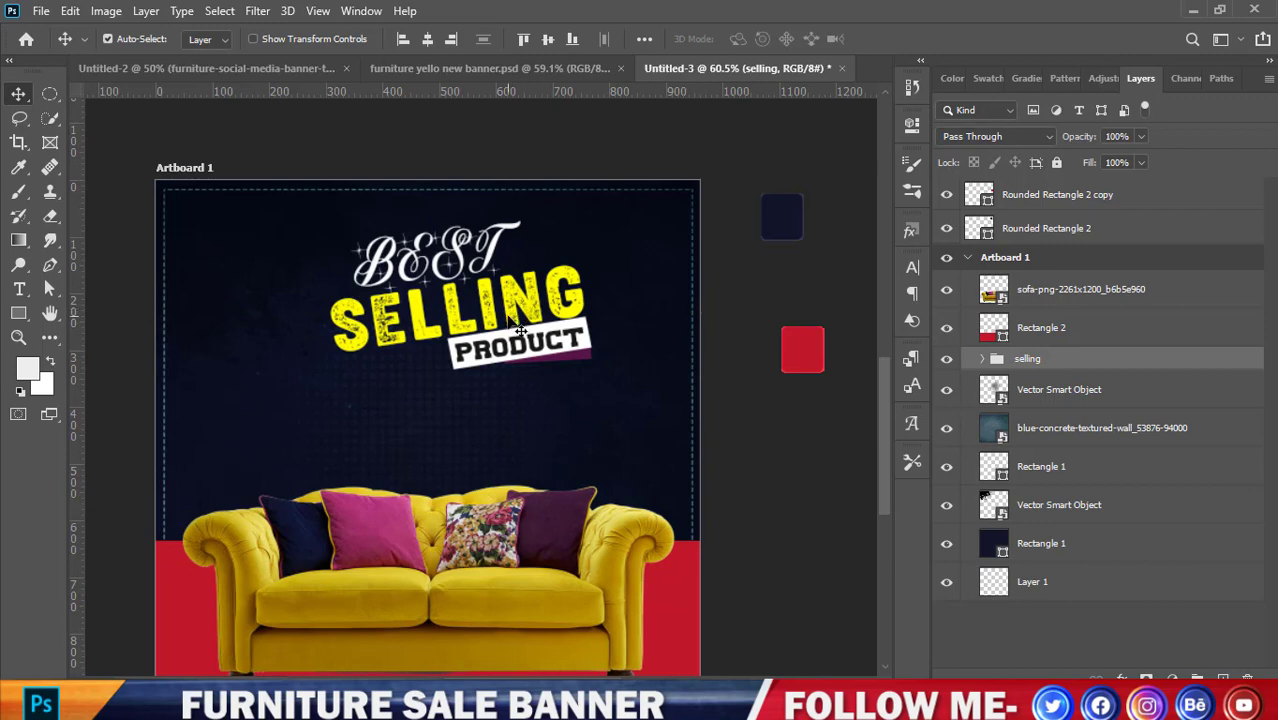
pyautogui.hotkey('ctrl', 't')
pyautogui.moveTo(534, 316); pyautogui.dragTo(507, 320)
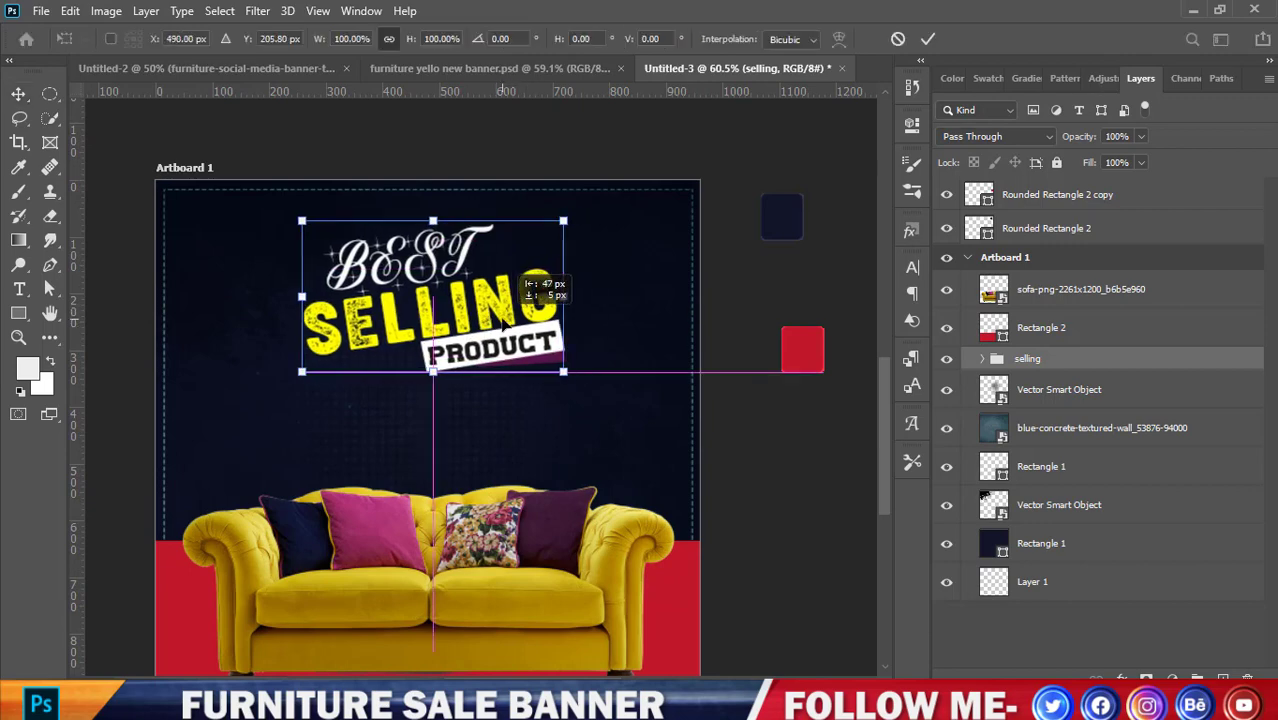
pyautogui.scroll(-1, 501, 324)
pyautogui.scroll(1, 580, 330)
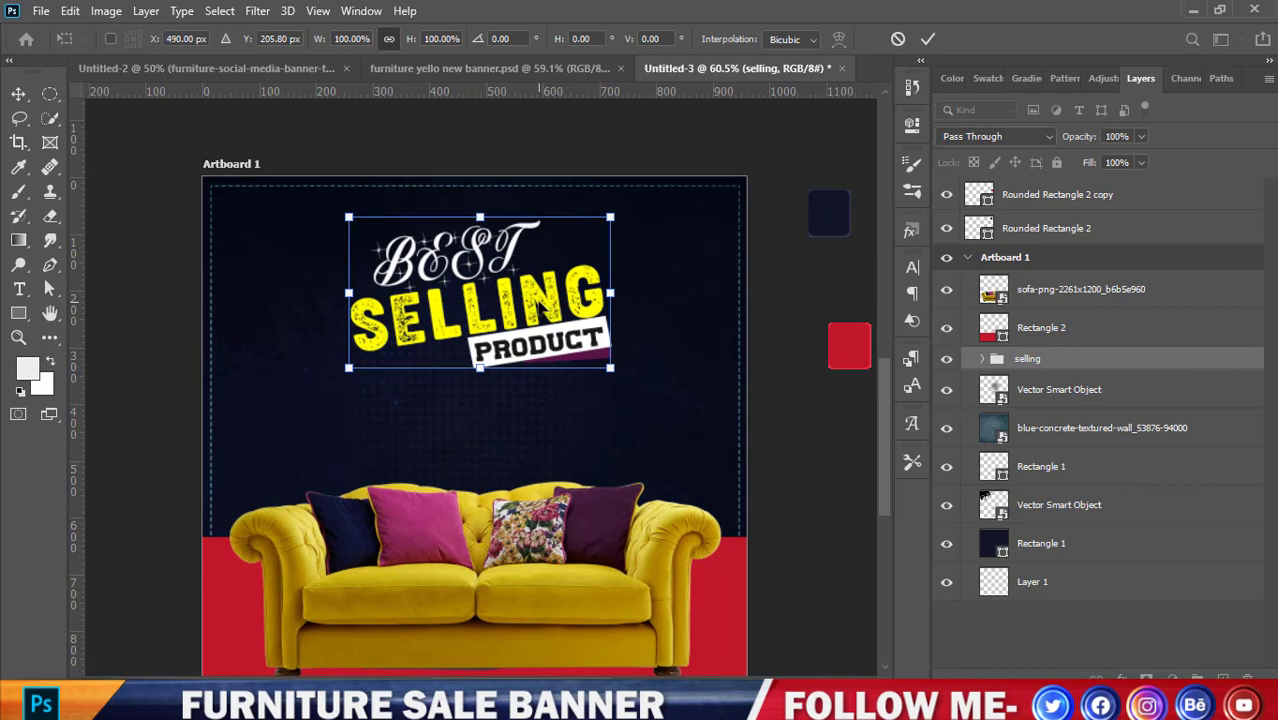
pyautogui.click(928, 38)
pyautogui.scroll(-1, 604, 330)
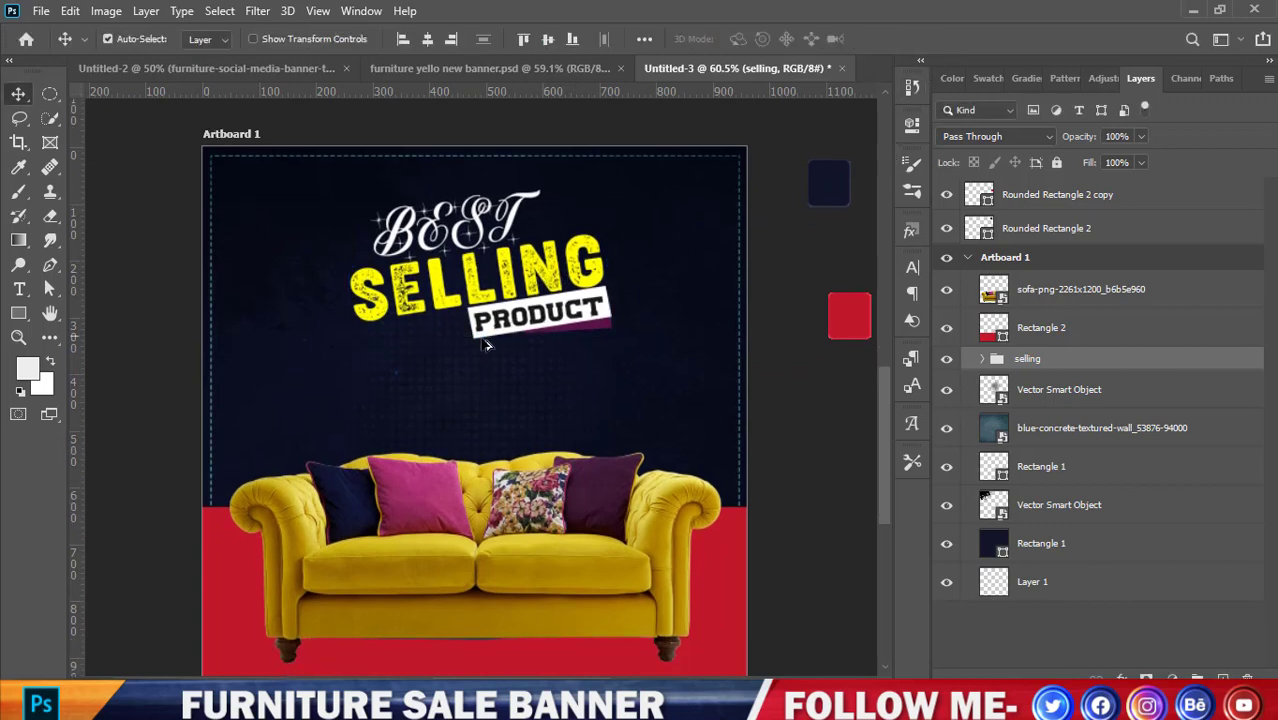
pyautogui.scroll(-1, 604, 330)
# In the reference file, show the grey splatter, halftone and navy background layers again
pyautogui.click(538, 68)
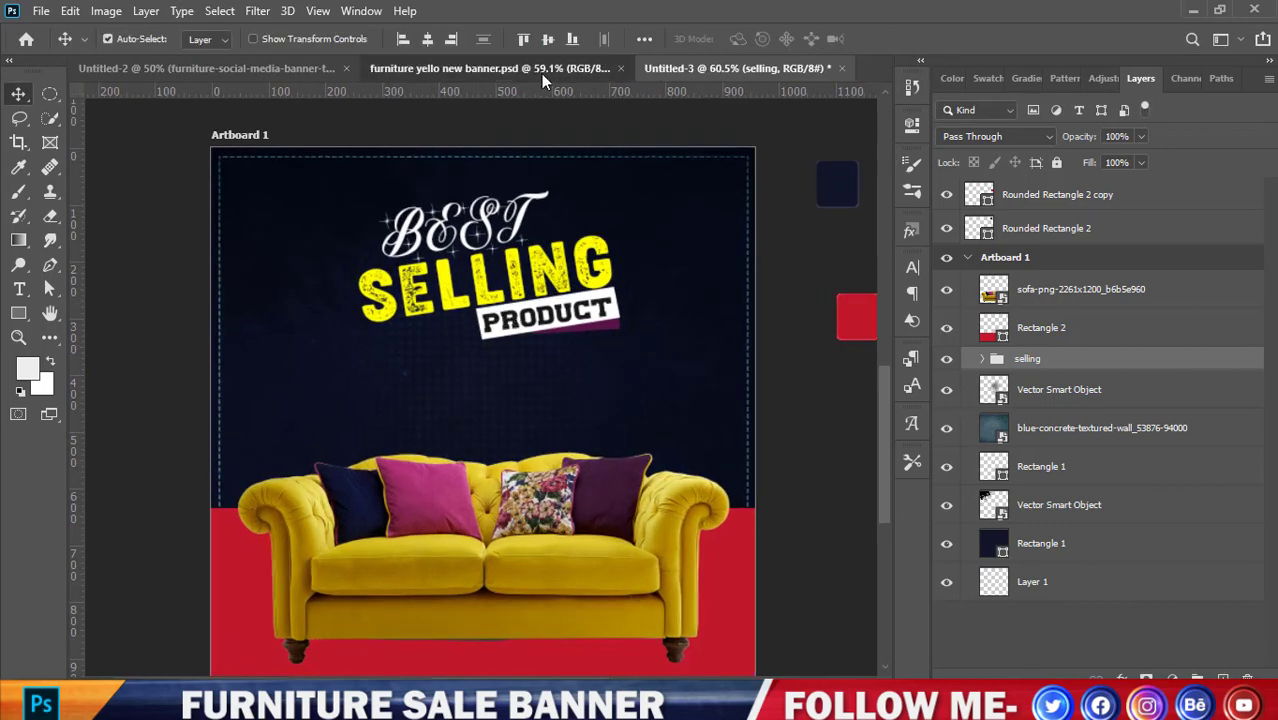
pyautogui.scroll(-1, 735, 260)
pyautogui.scroll(-2, 996, 550)
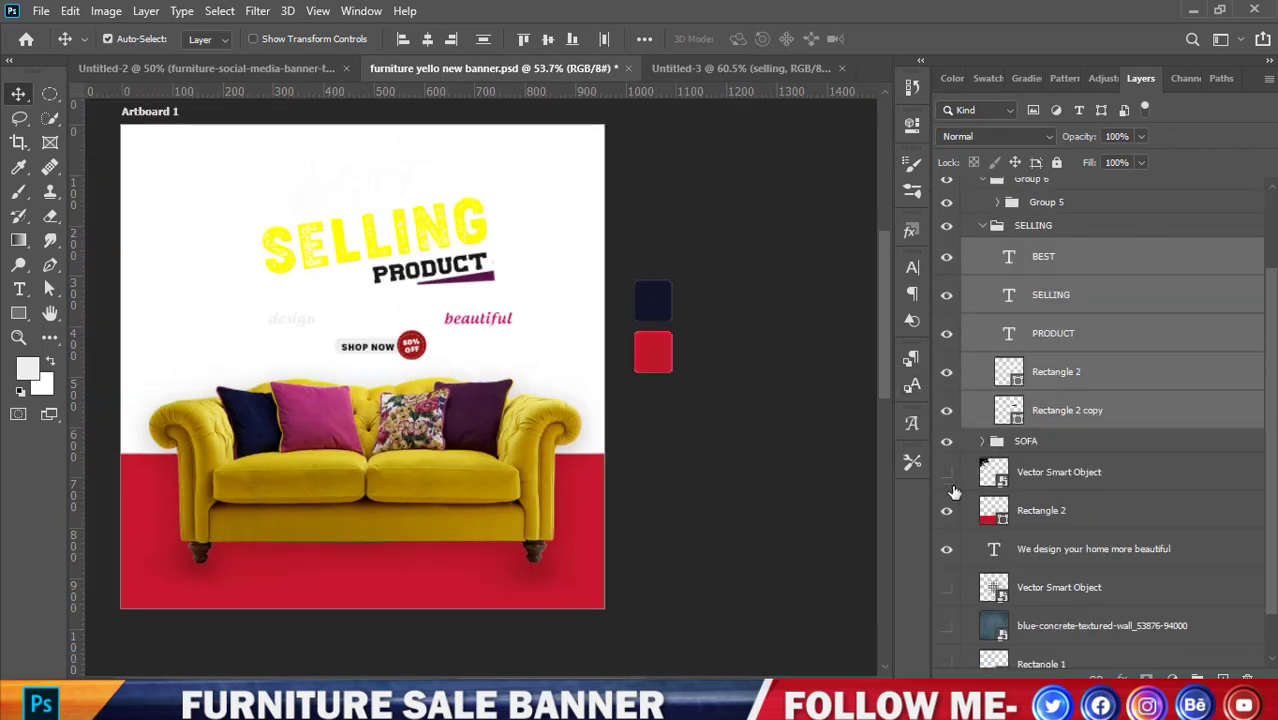
pyautogui.click(947, 480)
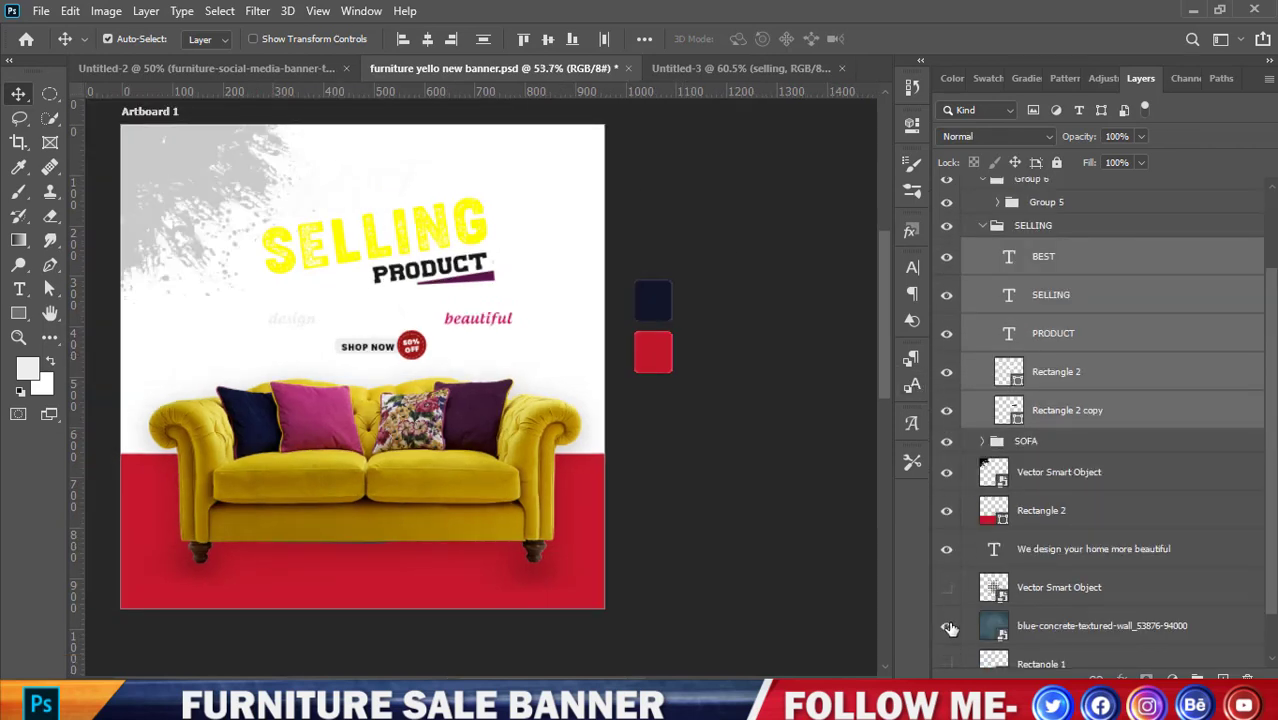
pyautogui.click(945, 590)
pyautogui.scroll(-1, 950, 620)
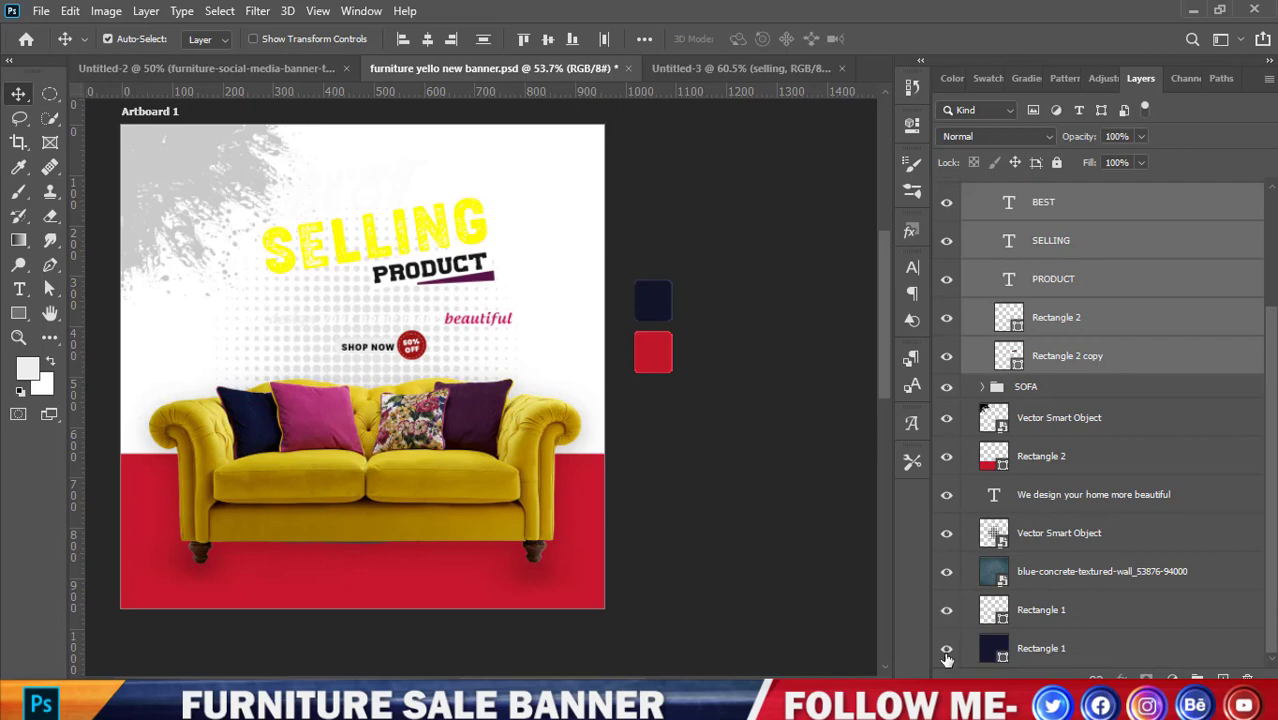
pyautogui.click(946, 649)
pyautogui.click(760, 240)
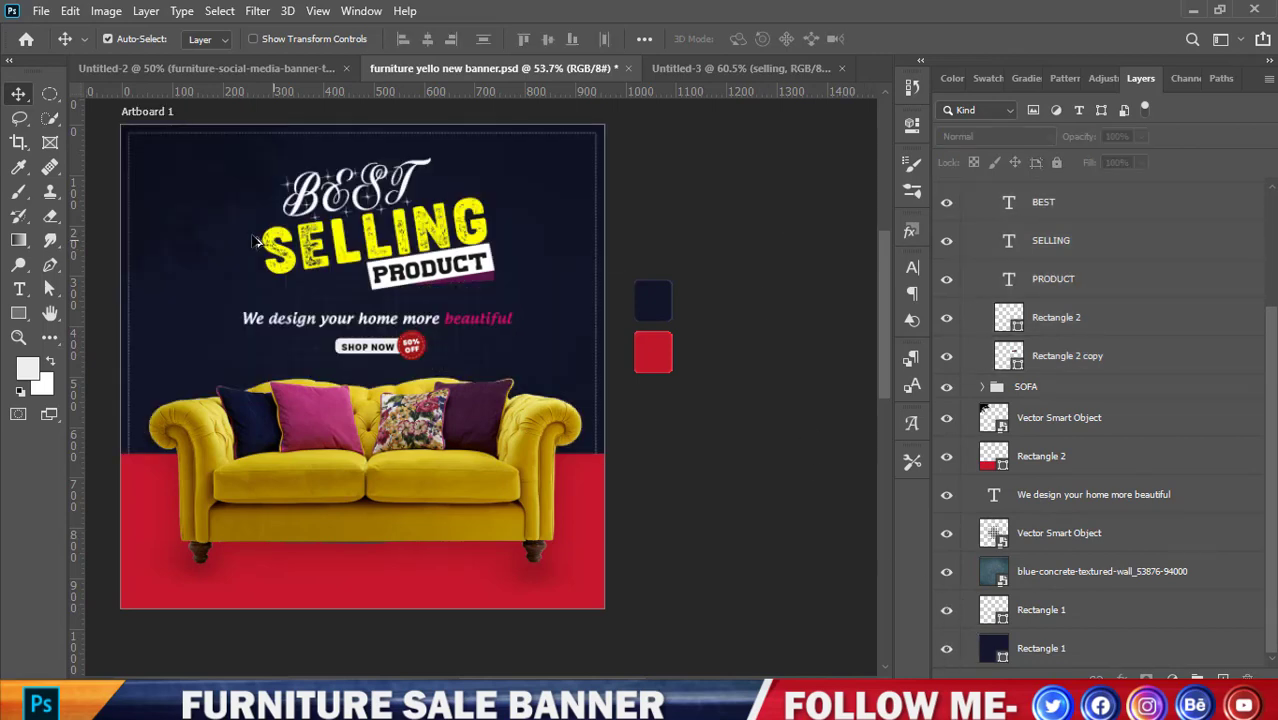
pyautogui.scroll(2, 243, 225)
pyautogui.scroll(2, 545, 285)
pyautogui.scroll(-1, 588, 312)
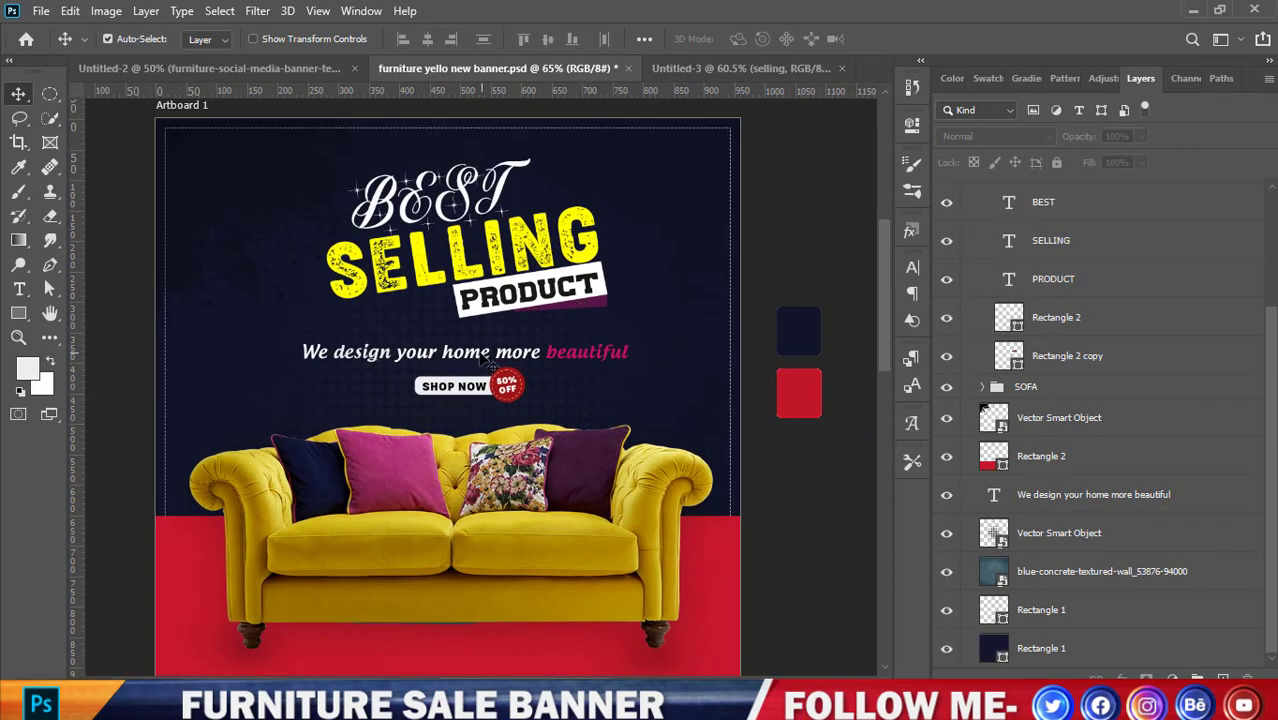
# Drag the 'We design your home more beautiful' tagline under the headline in Untitled-3
pyautogui.click(488, 361)
pyautogui.moveTo(488, 362)
pyautogui.mouseDown()
pyautogui.moveTo(720, 75)
pyautogui.moveTo(369, 366)
pyautogui.moveTo(380, 384)
pyautogui.mouseUp()
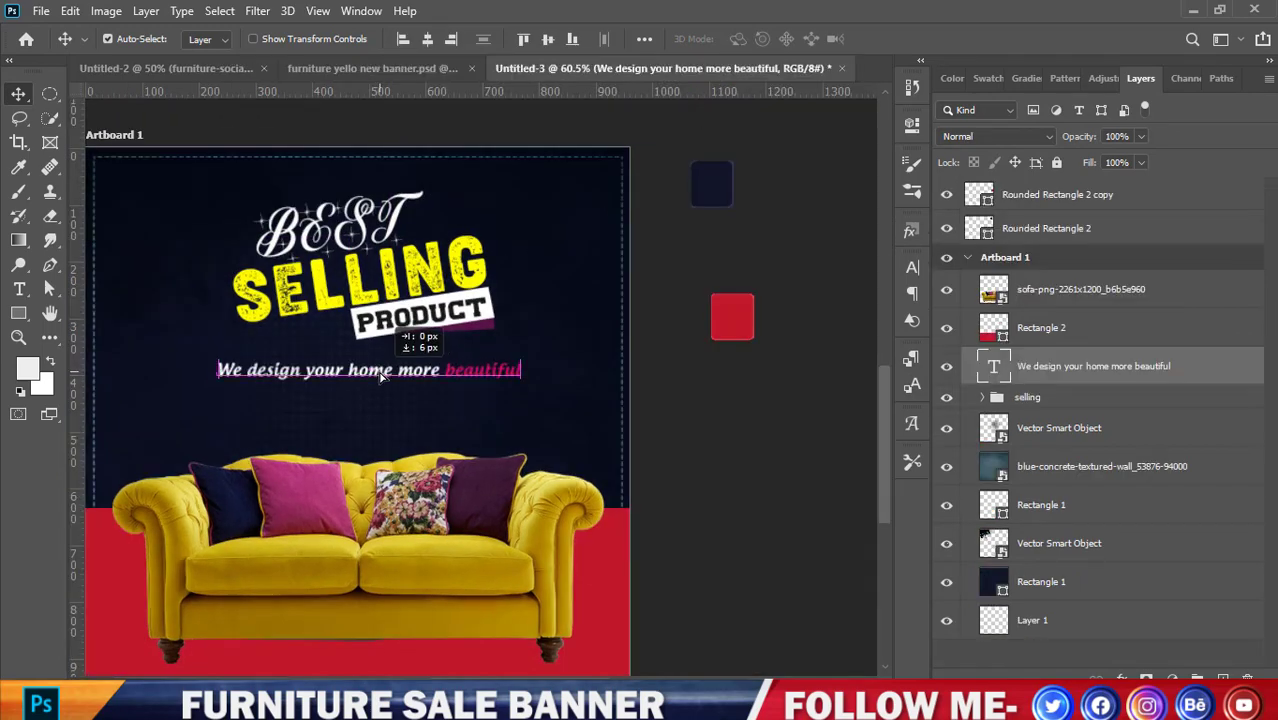
pyautogui.scroll(-1, 690, 390)
pyautogui.scroll(1, 383, 402)
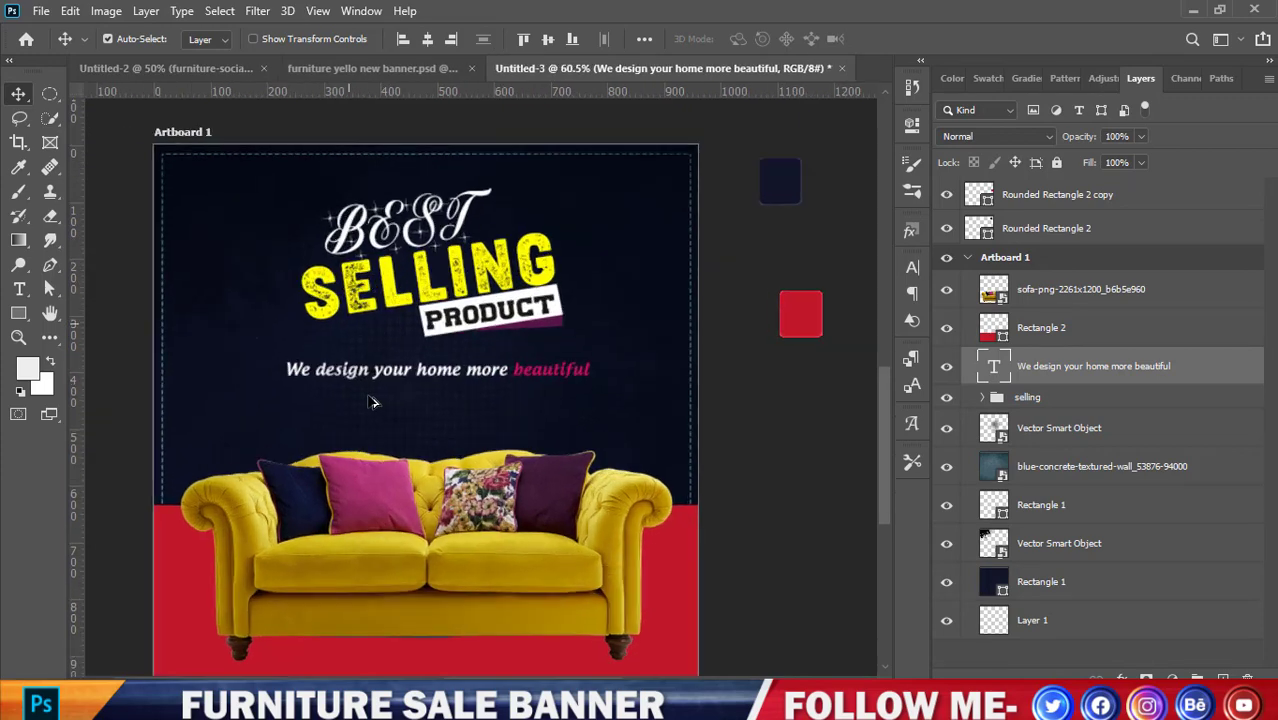
pyautogui.click(428, 70)
# Inspect the Shop Now button and its 50% OFF badge group (Group 3) in the reference file
pyautogui.scroll(-1, 588, 386)
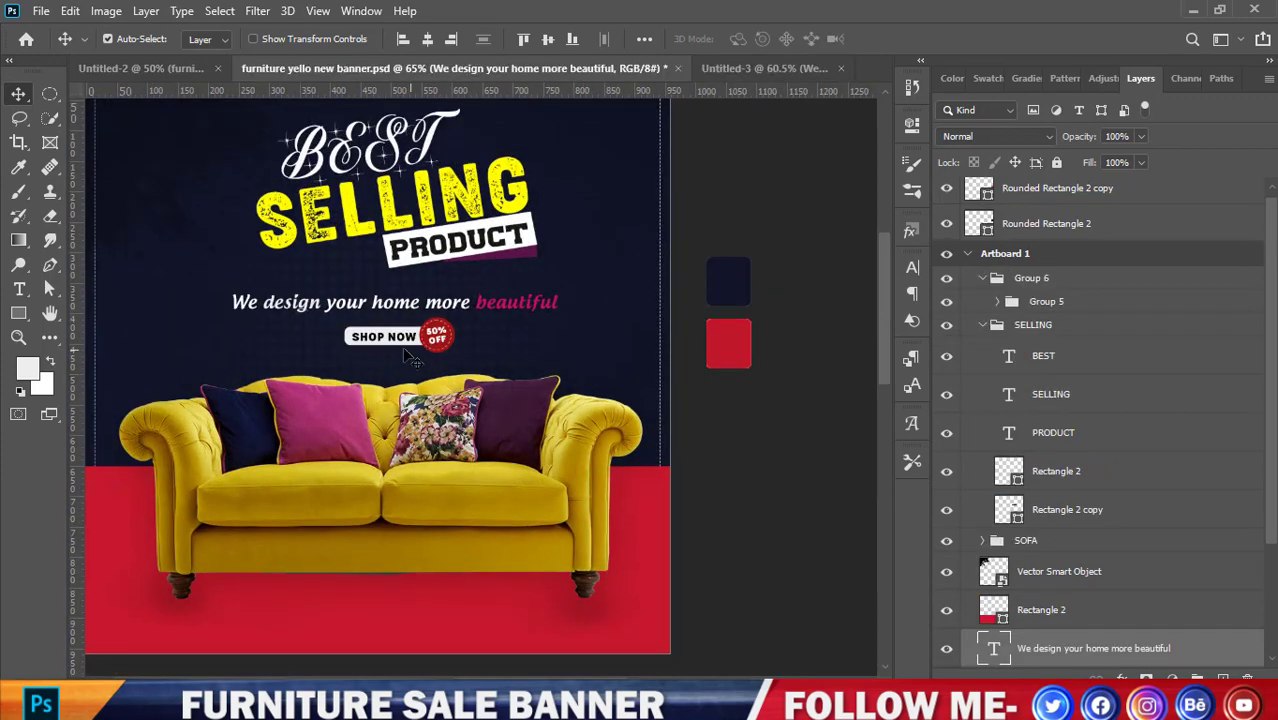
pyautogui.click(409, 345)
pyautogui.scroll(-1, 1043, 525)
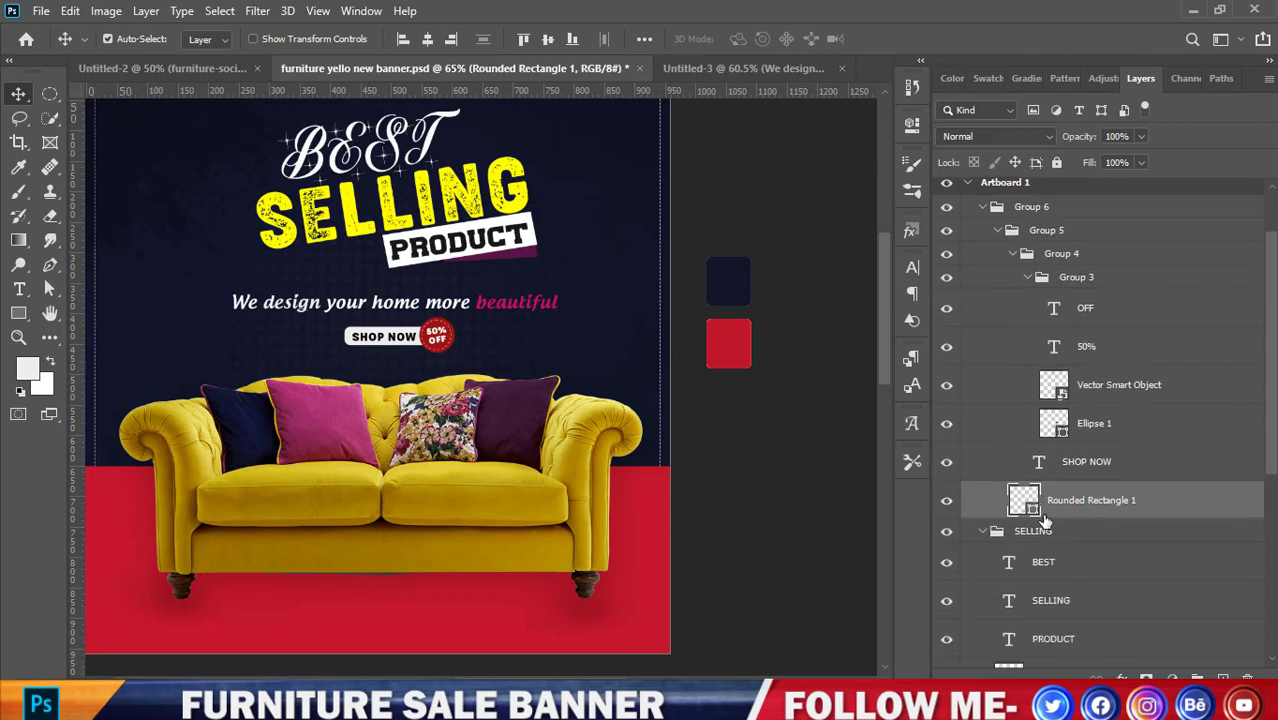
pyautogui.scroll(1, 1043, 525)
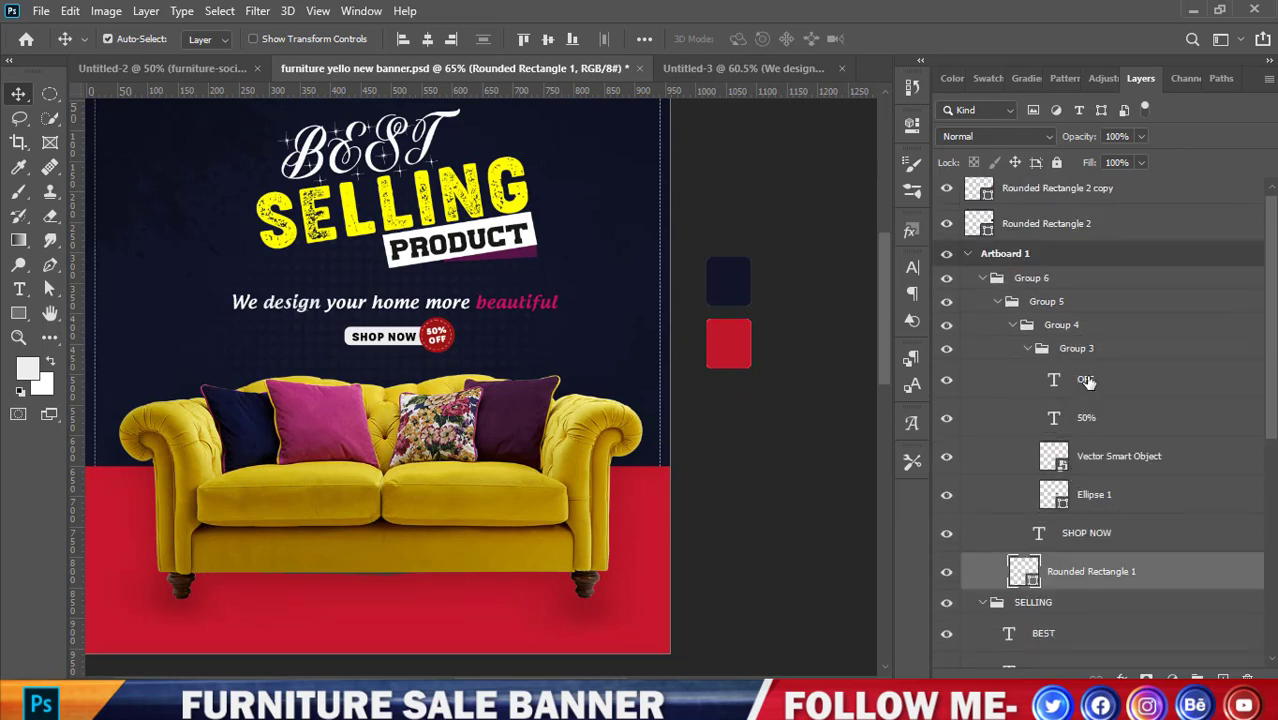
pyautogui.click(1036, 350)
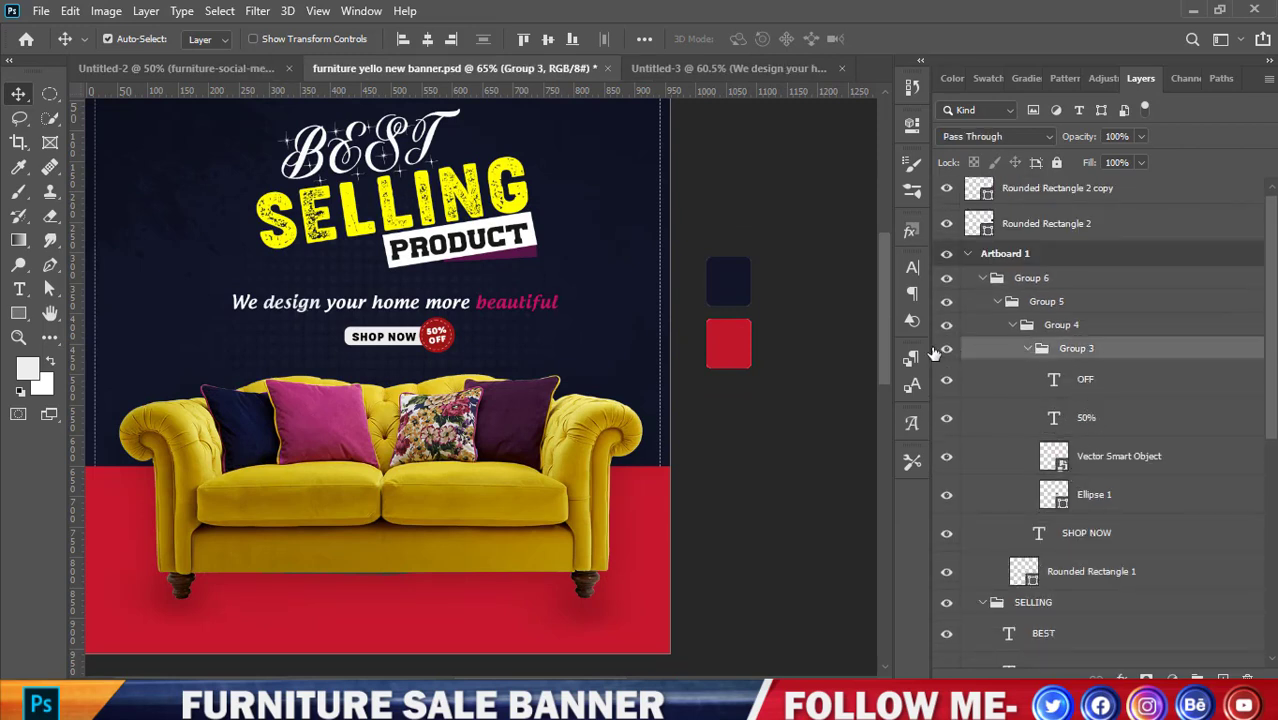
pyautogui.click(946, 349)
pyautogui.click(946, 350)
pyautogui.click(1028, 350)
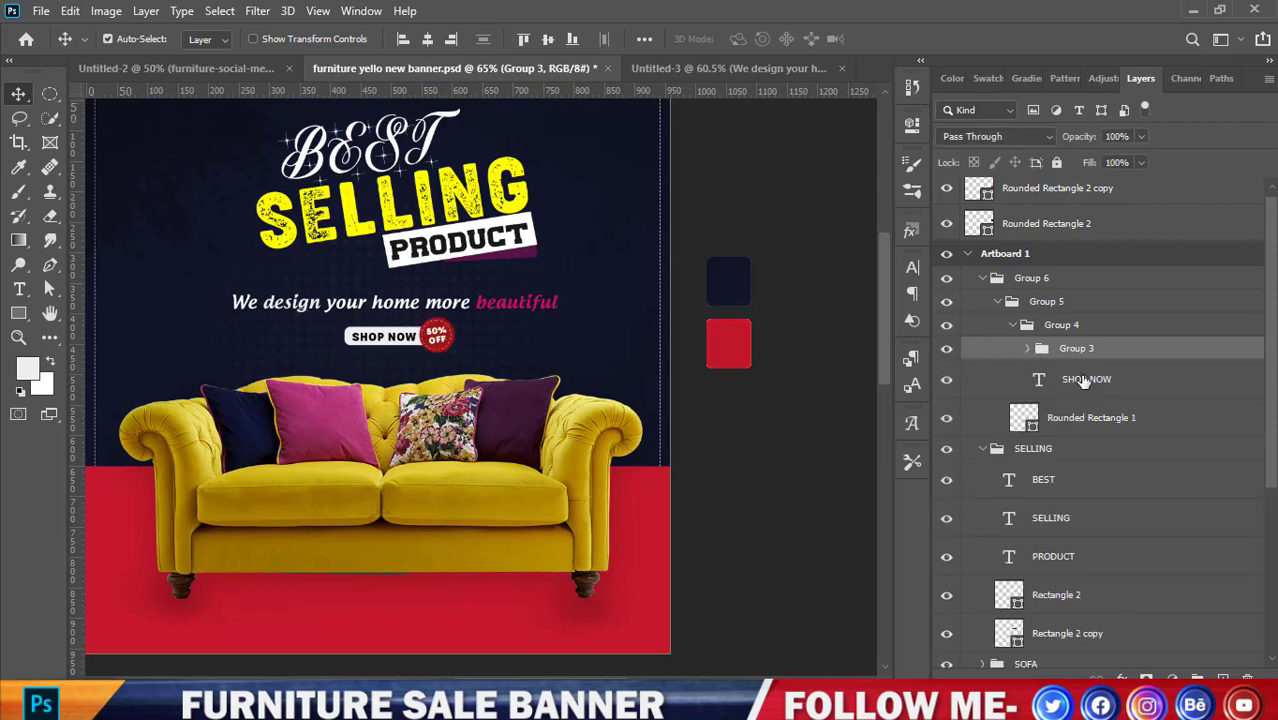
pyautogui.click(1085, 381)
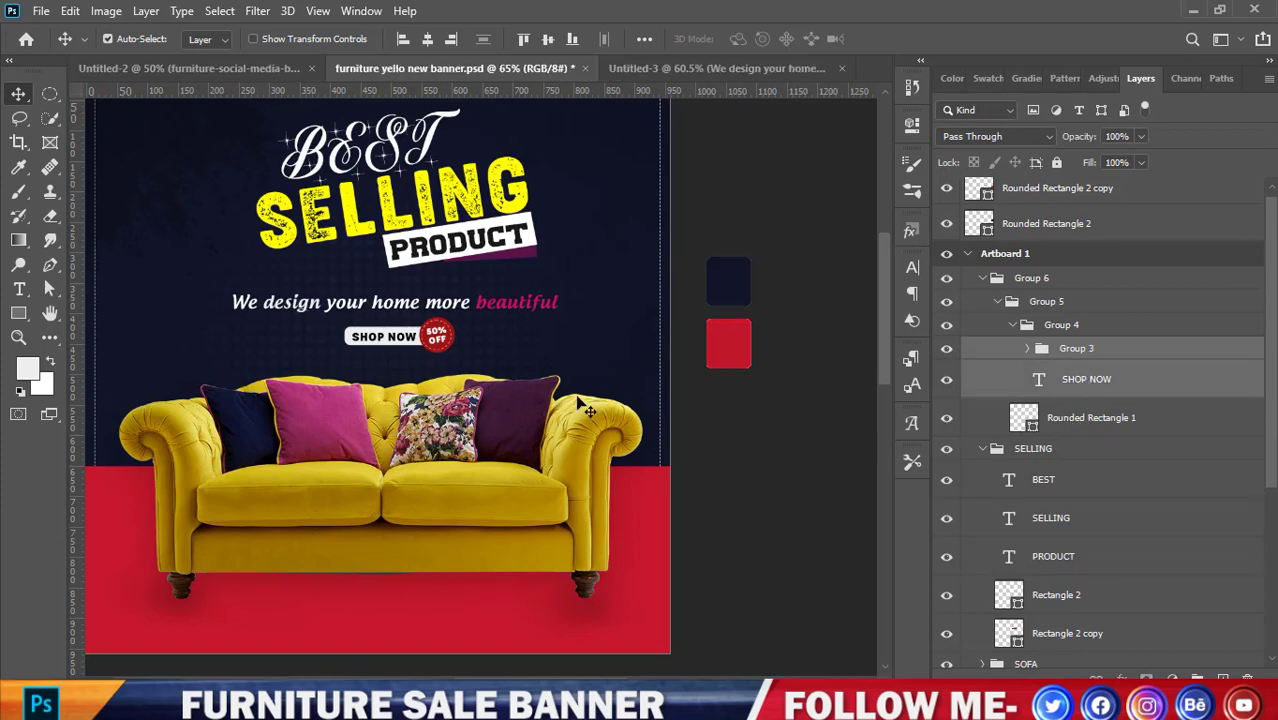
pyautogui.keyDown('alt'); pyautogui.scroll(2, 390, 394); pyautogui.keyUp('alt')
pyautogui.keyDown('alt'); pyautogui.scroll(3, 384, 366); pyautogui.keyUp('alt')
pyautogui.scroll(2, 445, 310)
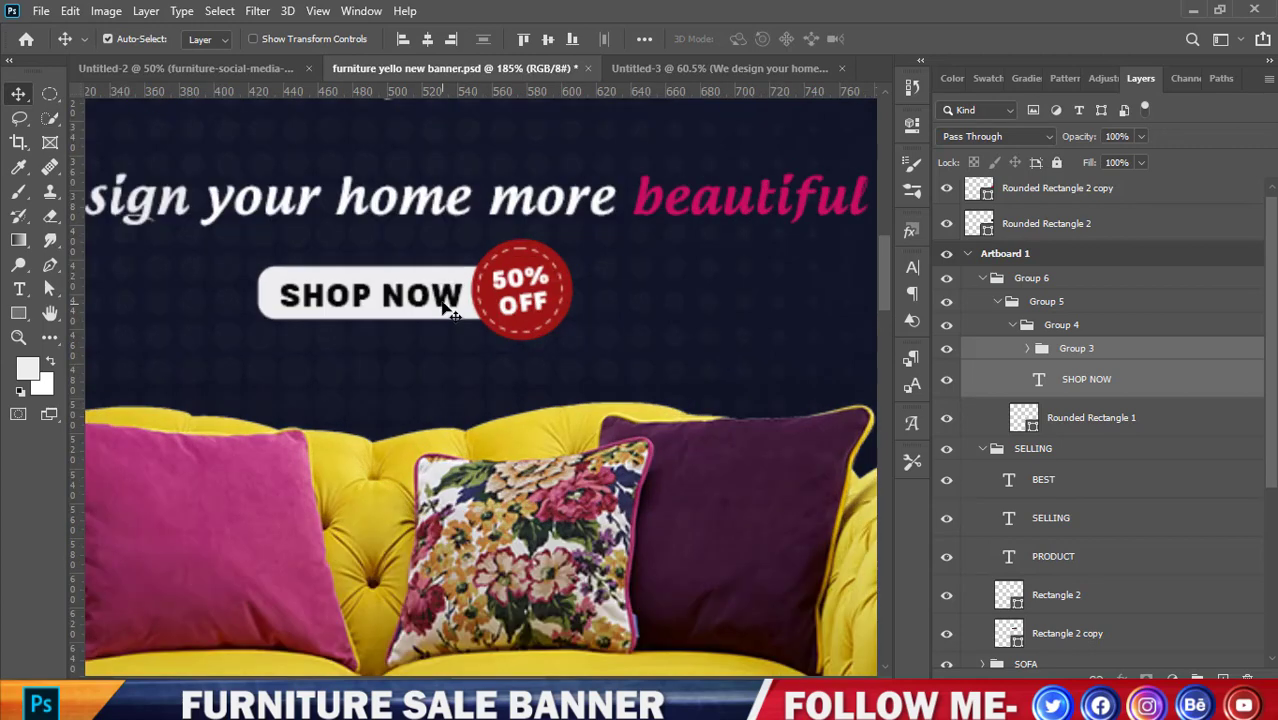
# Select the button and badge layers and zoom in on the red badge circle
pyautogui.click(529, 308)
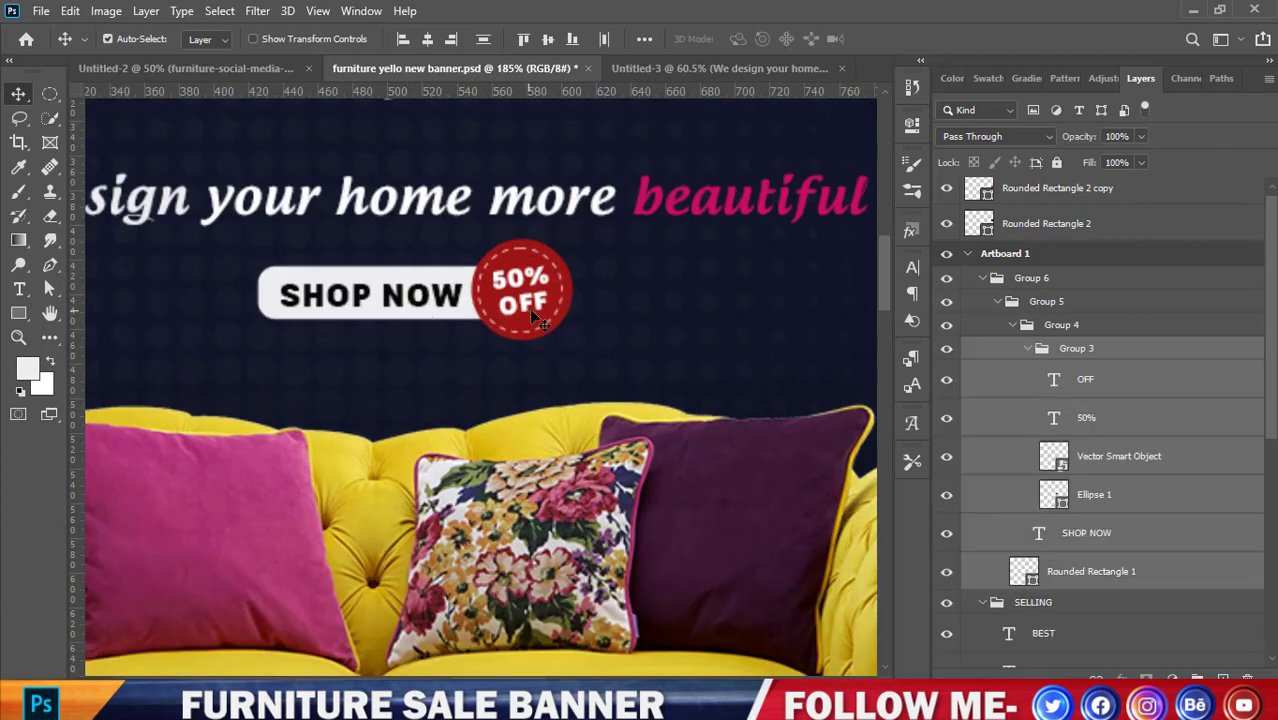
pyautogui.click(585, 330)
pyautogui.click(537, 316)
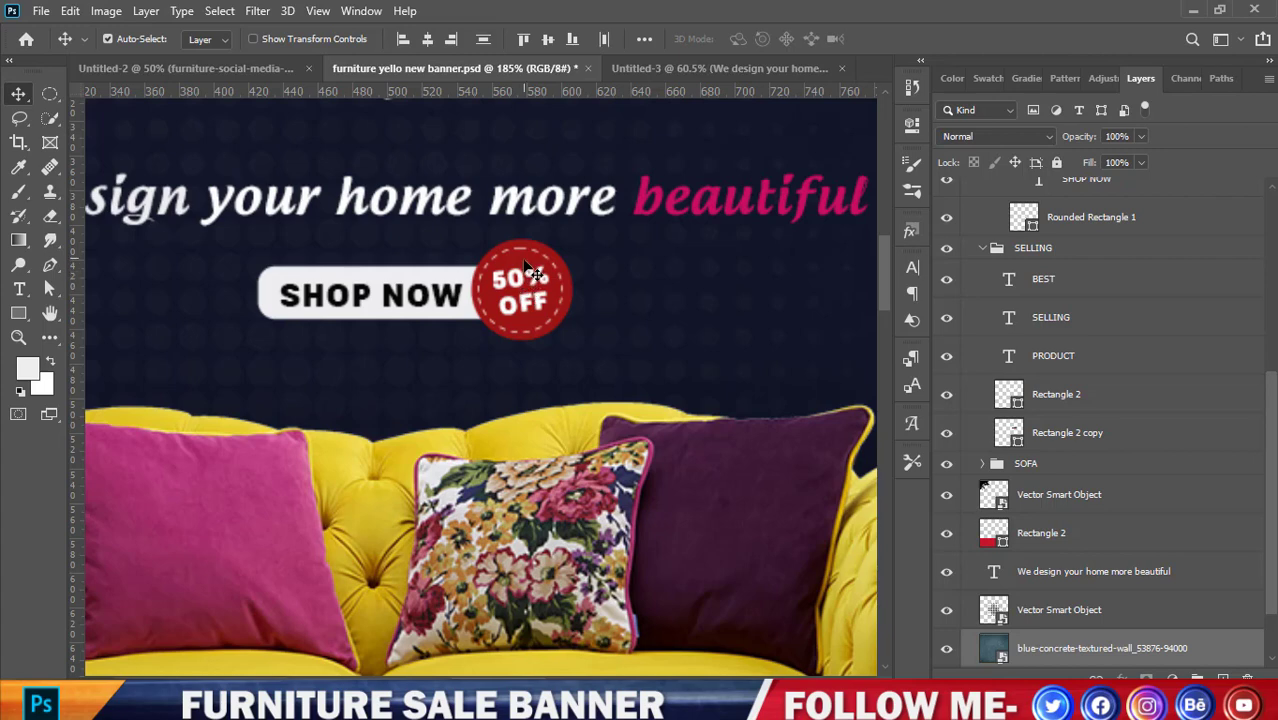
pyautogui.moveTo(530, 290); pyautogui.dragTo(531, 291)
pyautogui.hotkey('ctrl', '+')
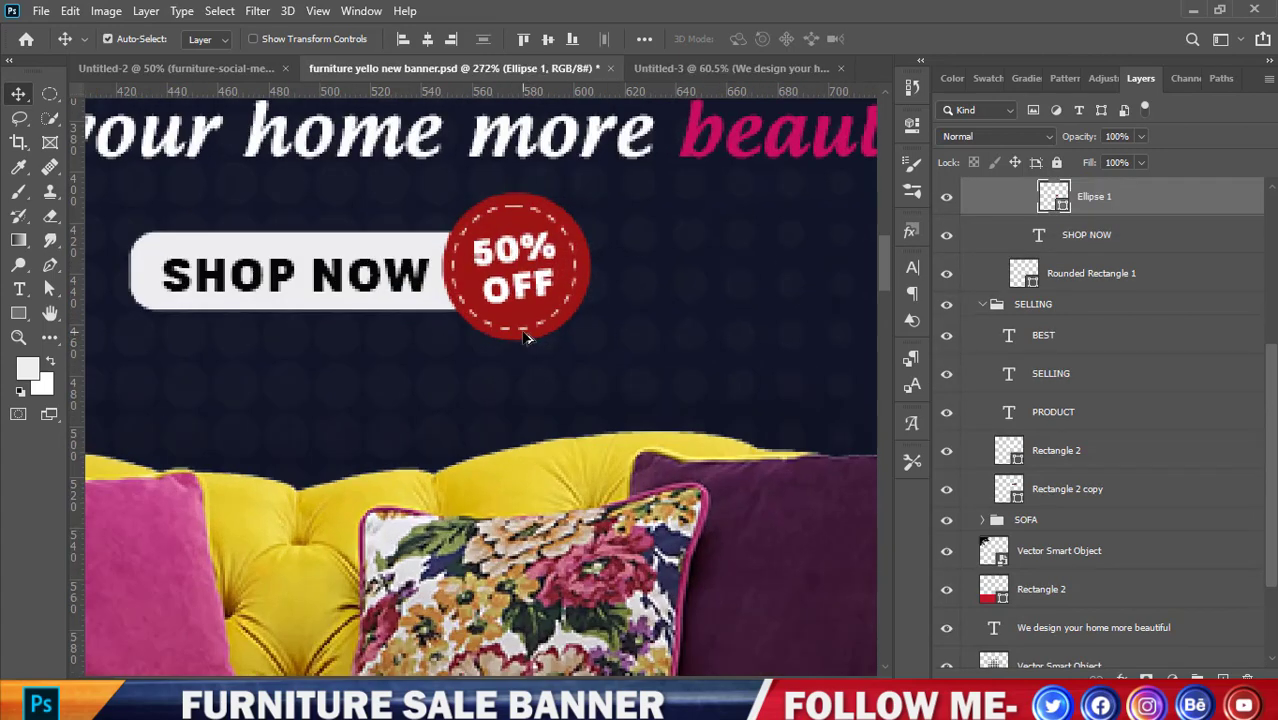
pyautogui.hotkey('ctrl', '+')
pyautogui.scroll(-2, 605, 340)
pyautogui.scroll(-2, 684, 345)
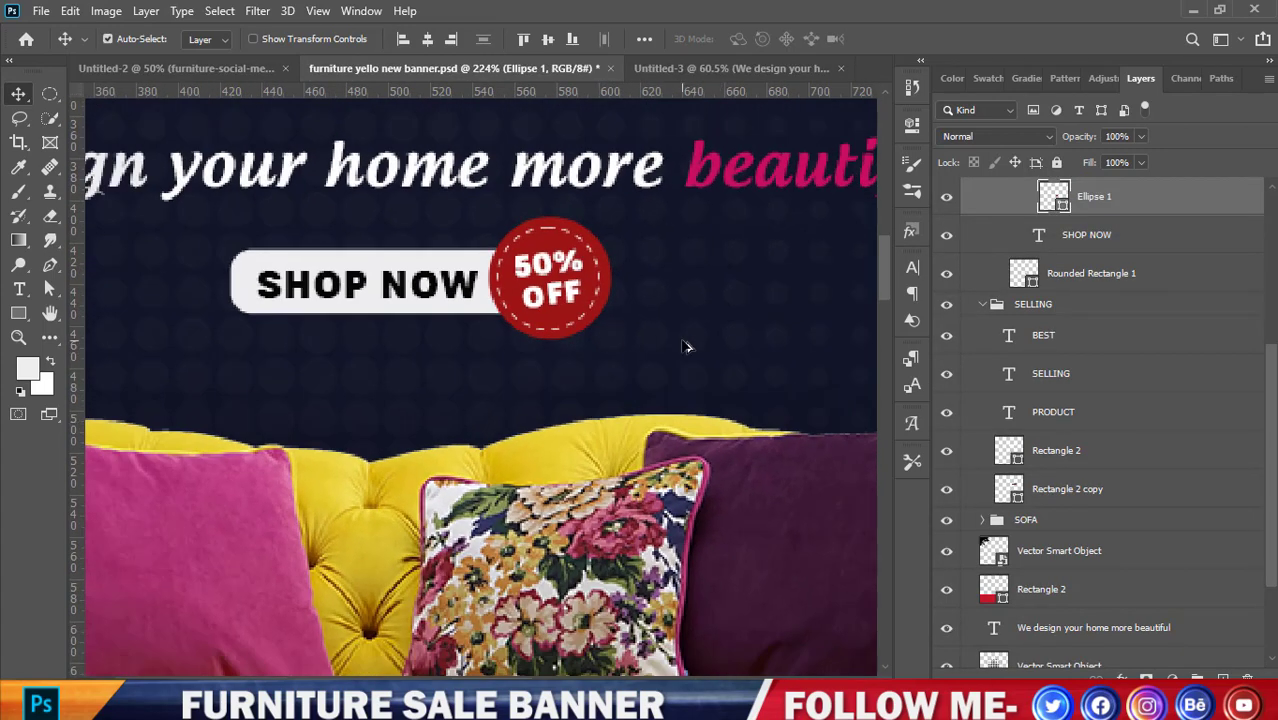
pyautogui.scroll(-1, 684, 357)
pyautogui.scroll(-3, 982, 510)
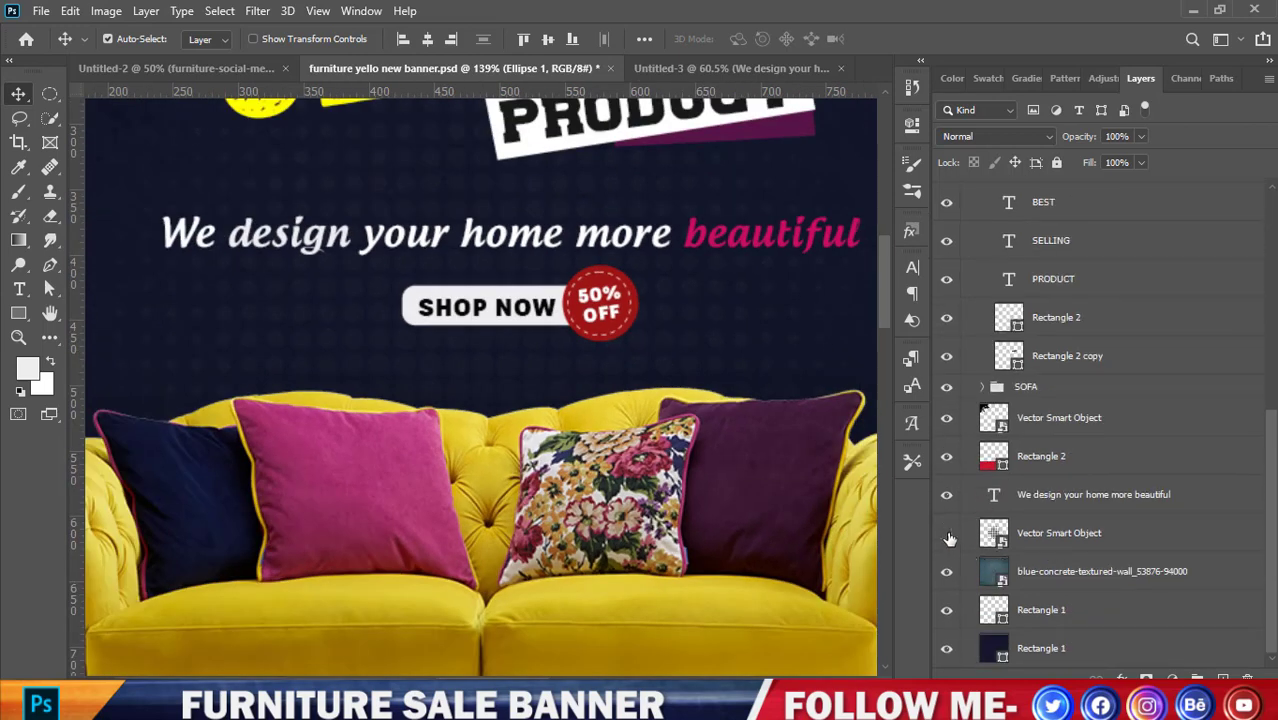
# Hide the four background layers and drag the Shop Now button with badge into Untitled-3
pyautogui.moveTo(950, 538); pyautogui.dragTo(946, 652)
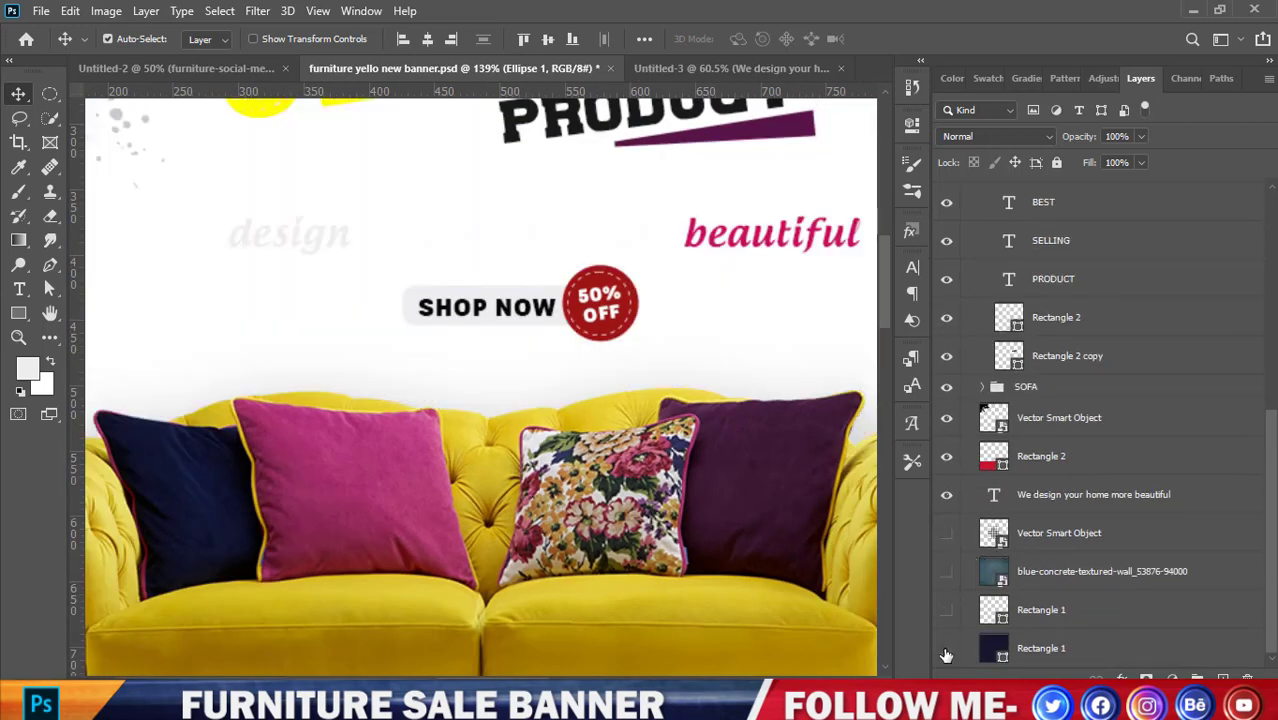
pyautogui.click(946, 532)
pyautogui.moveTo(371, 278); pyautogui.dragTo(652, 342)
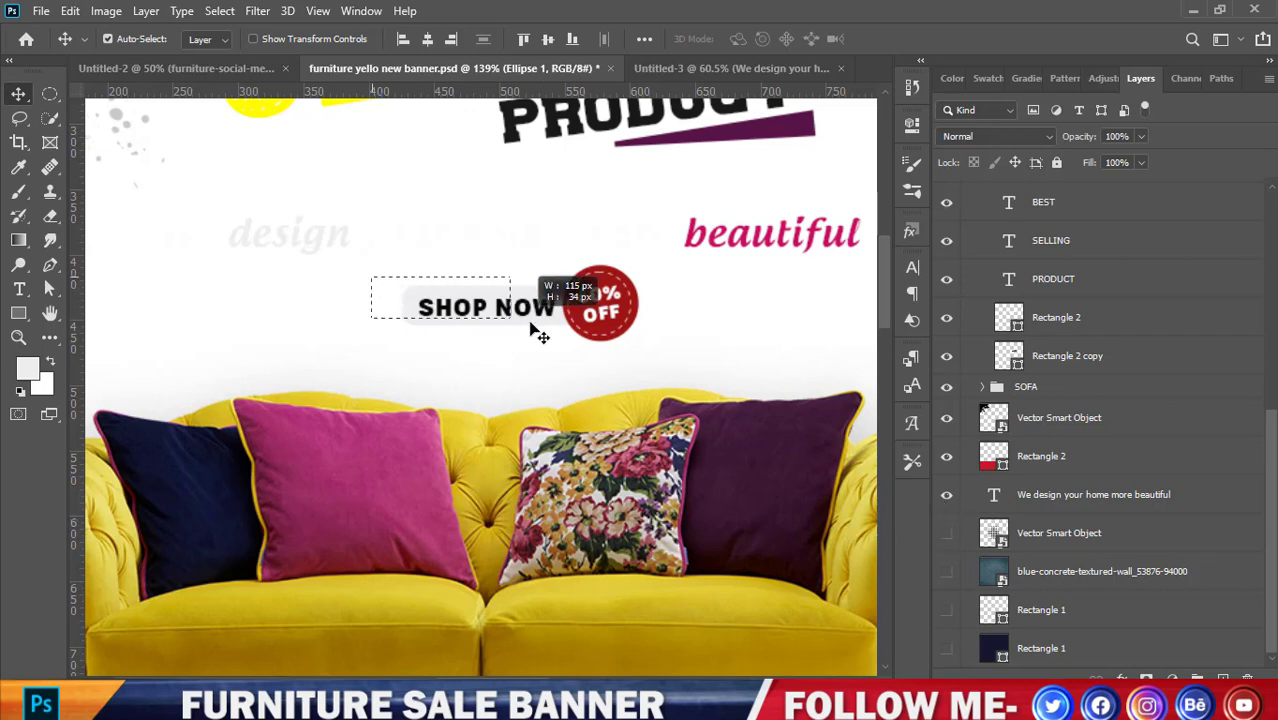
pyautogui.moveTo(600, 310)
pyautogui.mouseDown()
pyautogui.moveTo(715, 65)
pyautogui.moveTo(422, 408)
pyautogui.mouseUp()
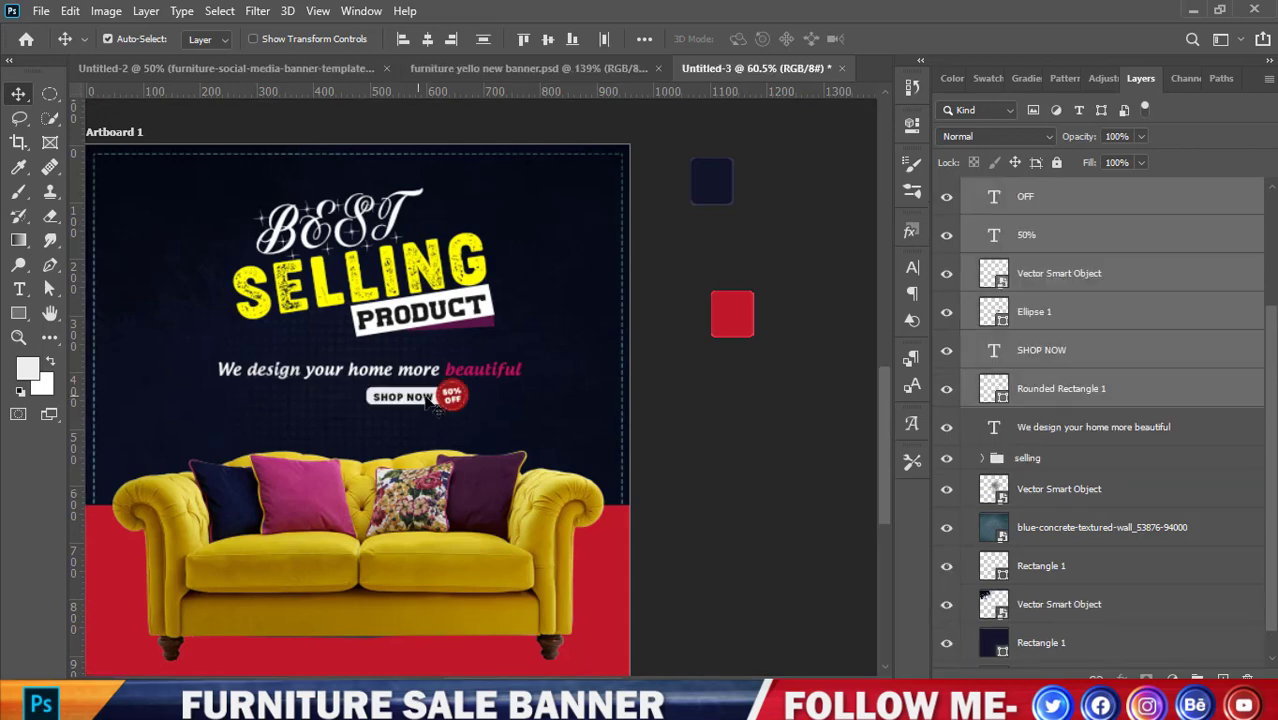
# Group the Shop Now button and badge layers into a group named 'shopnow'
pyautogui.press('ctrl')
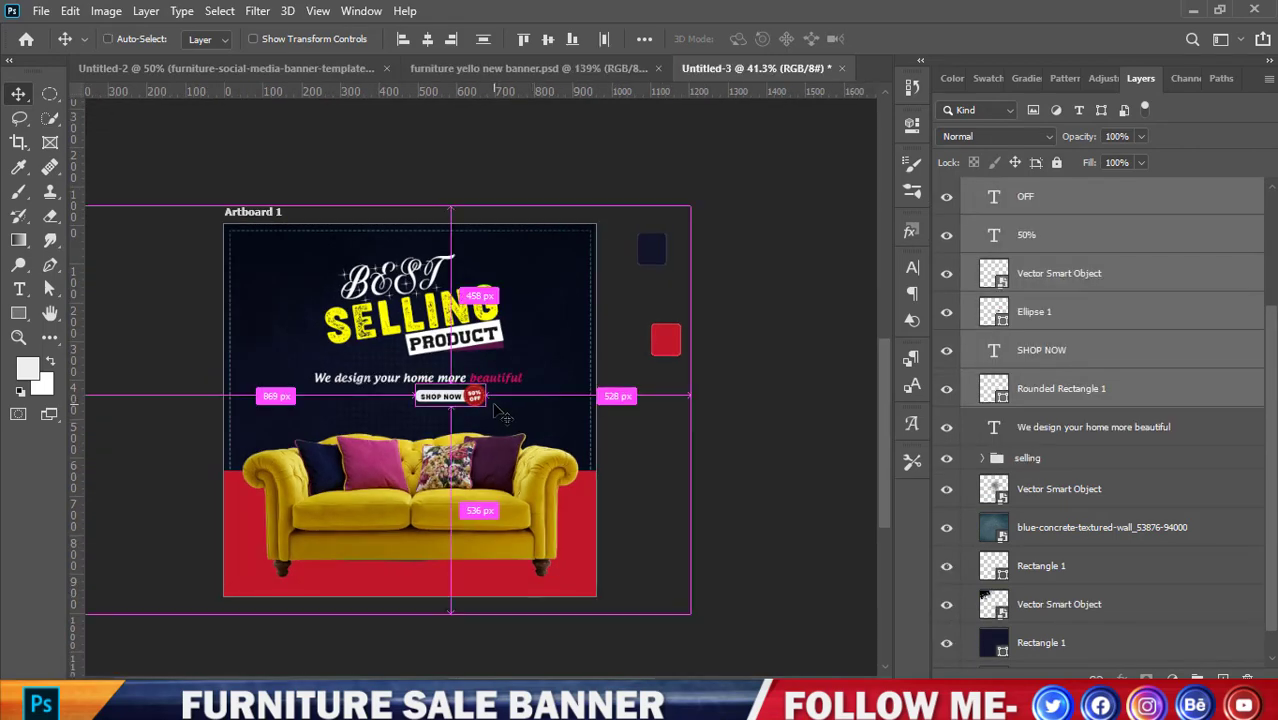
pyautogui.hotkey('ctrl', 'g')
pyautogui.hotkey('ctrl', '+')
pyautogui.hotkey('ctrl', '+')
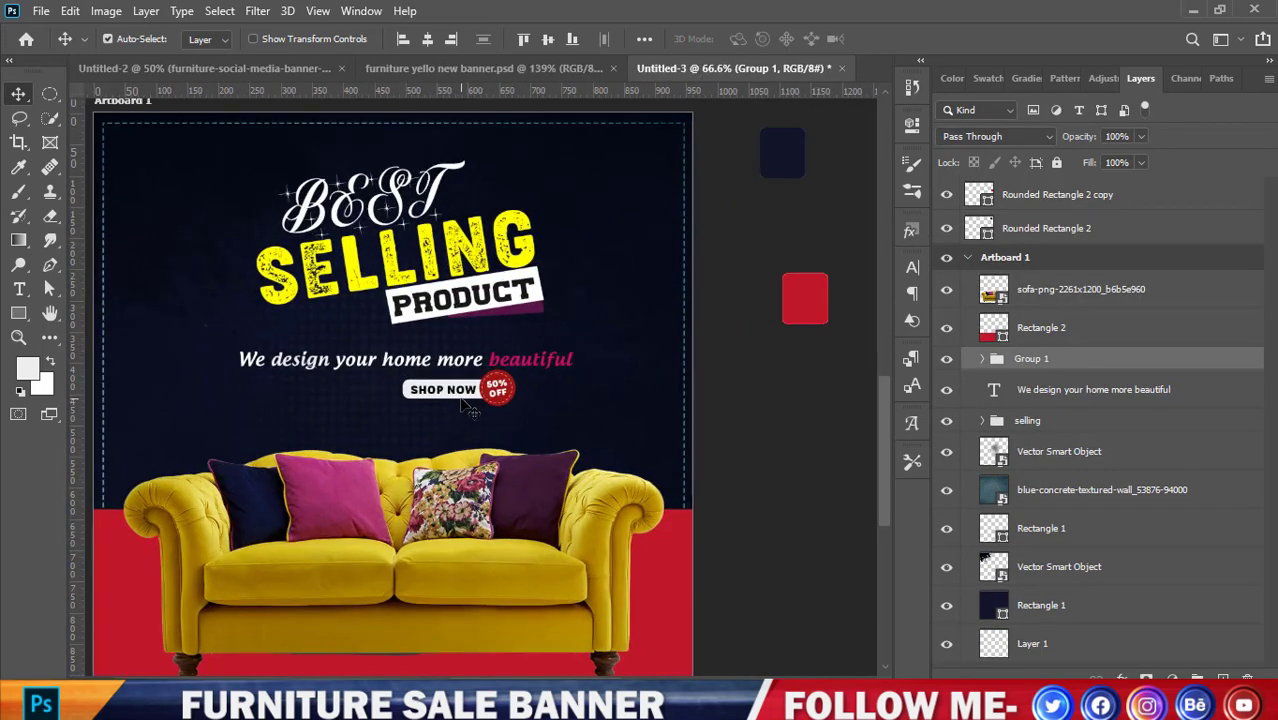
pyautogui.doubleClick(1031, 359)
pyautogui.write('shopnow')
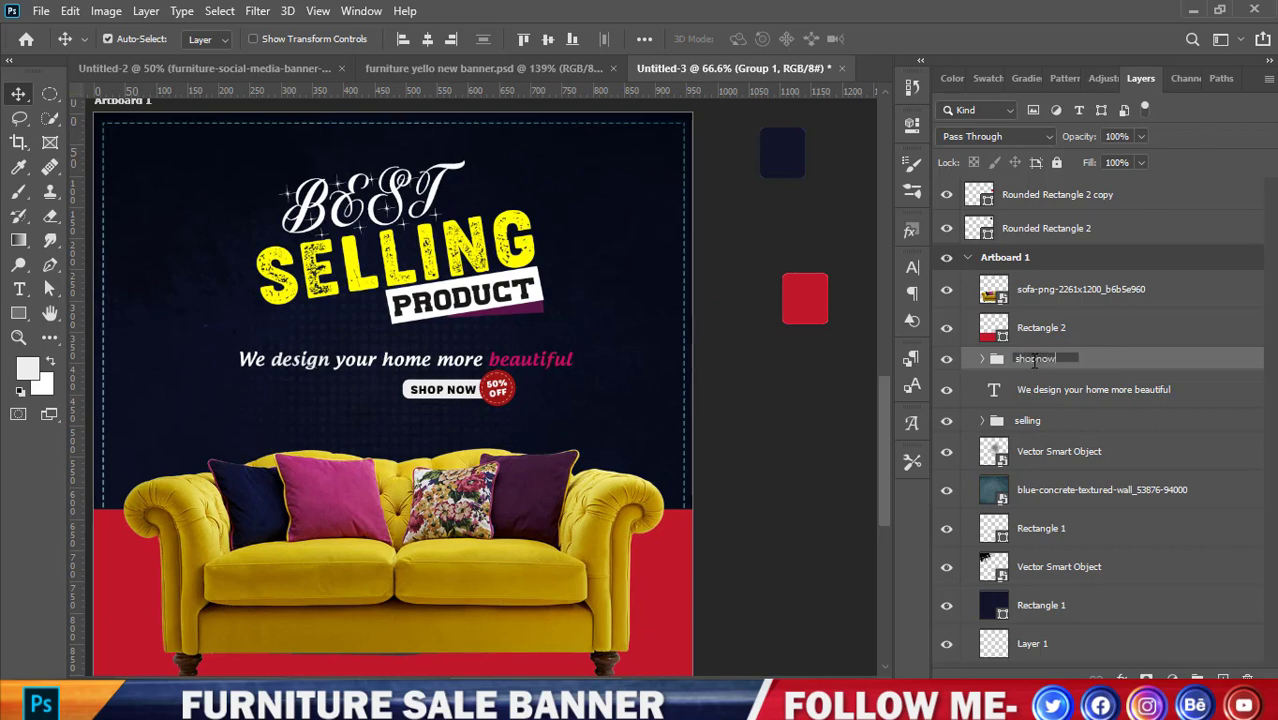
pyautogui.press('Return')
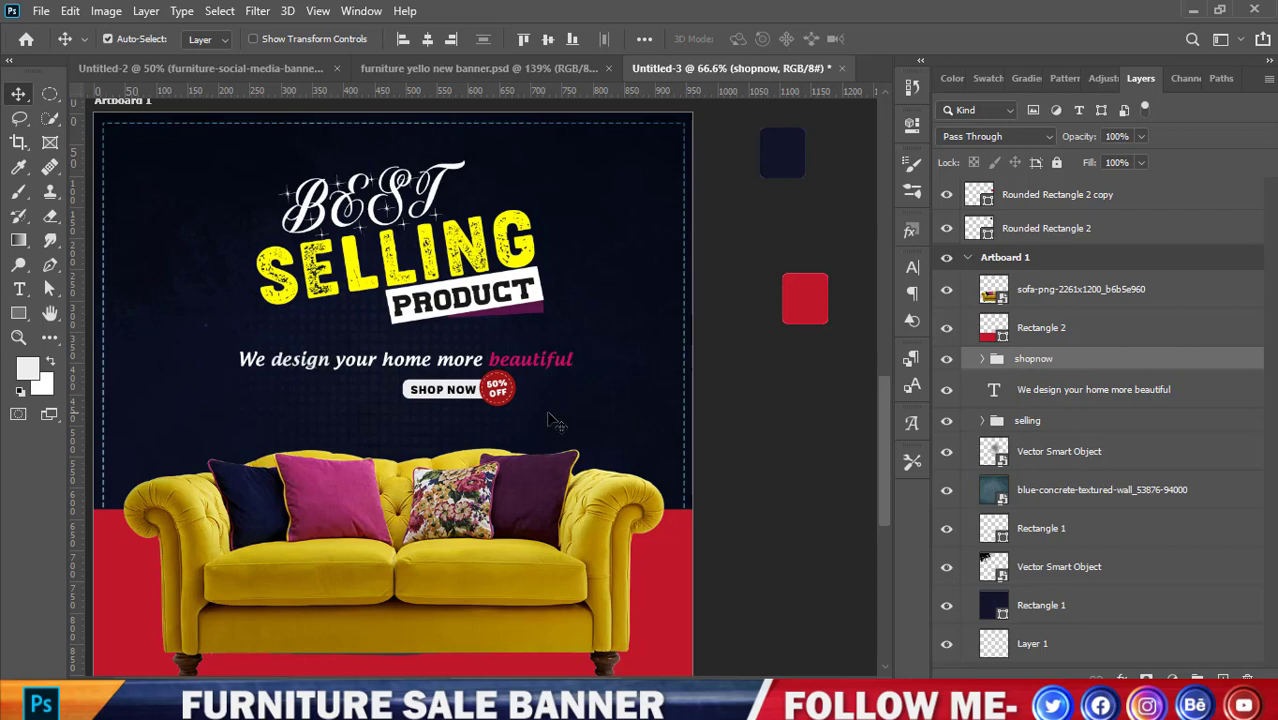
# Move the shopnow group left under the tagline, then nudge it one pixel down and left
pyautogui.hotkey('ctrl', 't')
pyautogui.scroll(1, 452, 426)
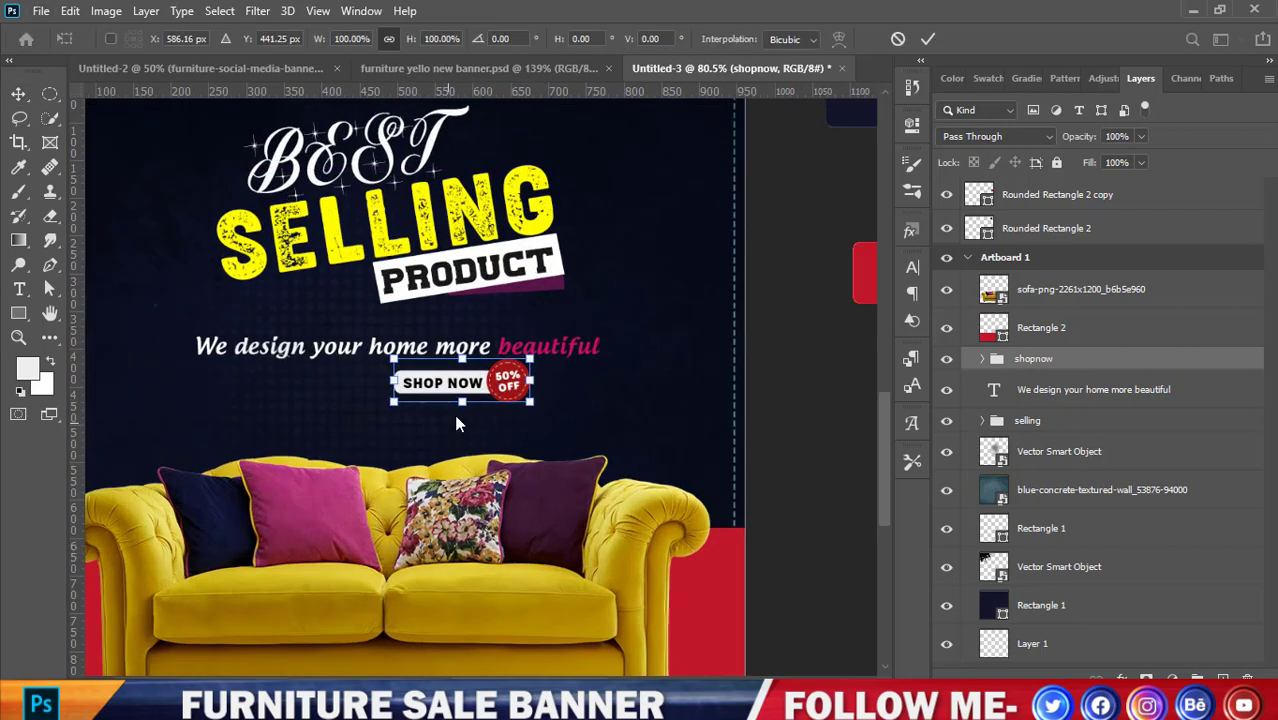
pyautogui.moveTo(465, 392); pyautogui.dragTo(432, 397)
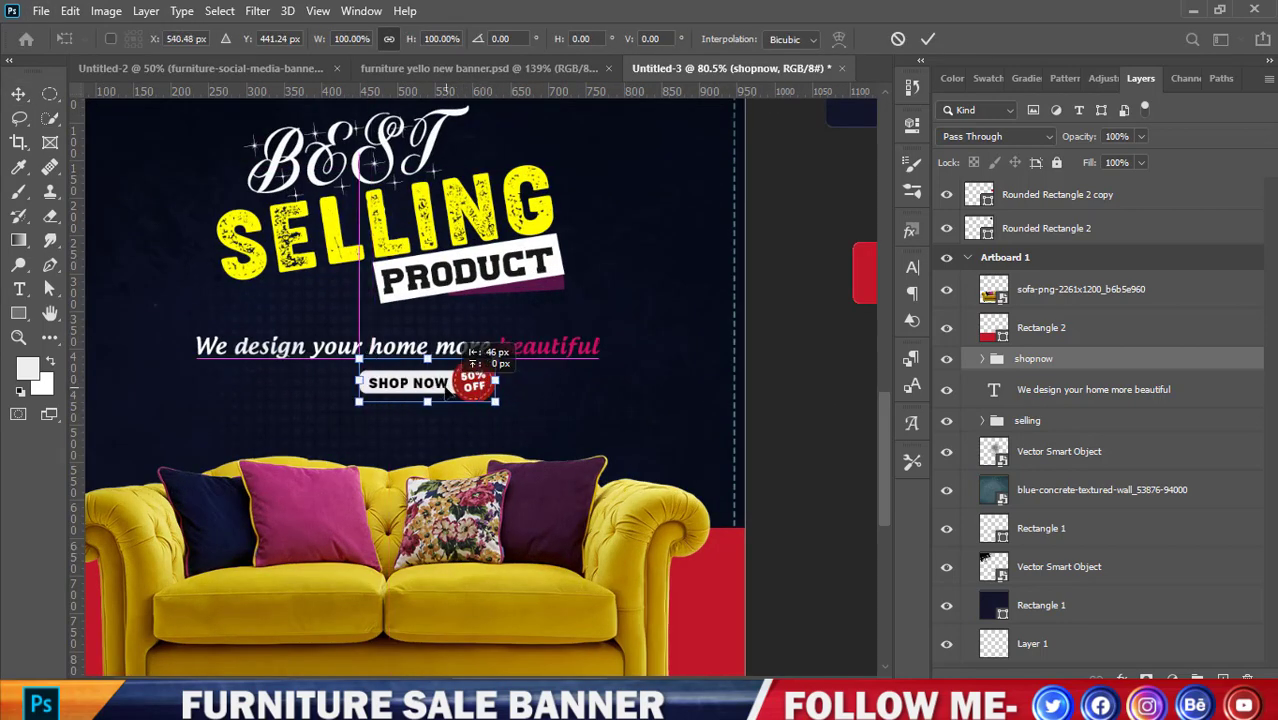
pyautogui.scroll(-1, 740, 410)
pyautogui.scroll(-1, 785, 427)
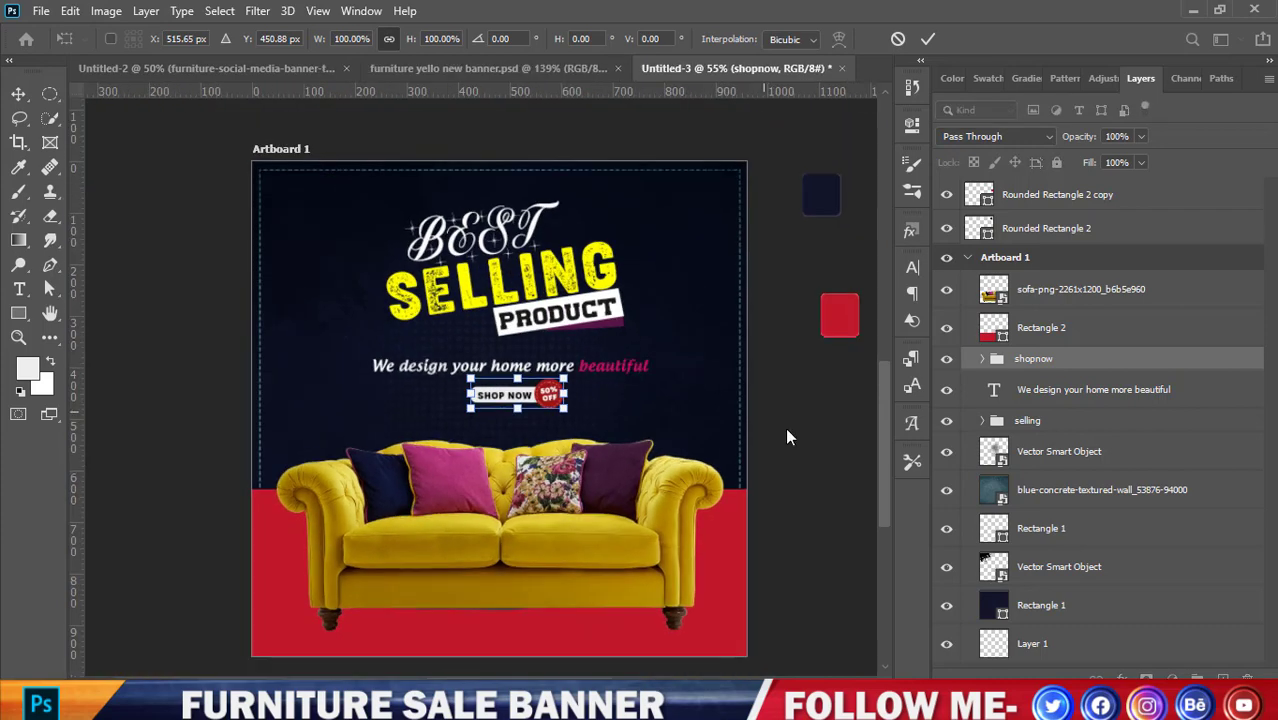
pyautogui.hotkey('alt', 'space')
pyautogui.press('Escape')
pyautogui.click(928, 39)
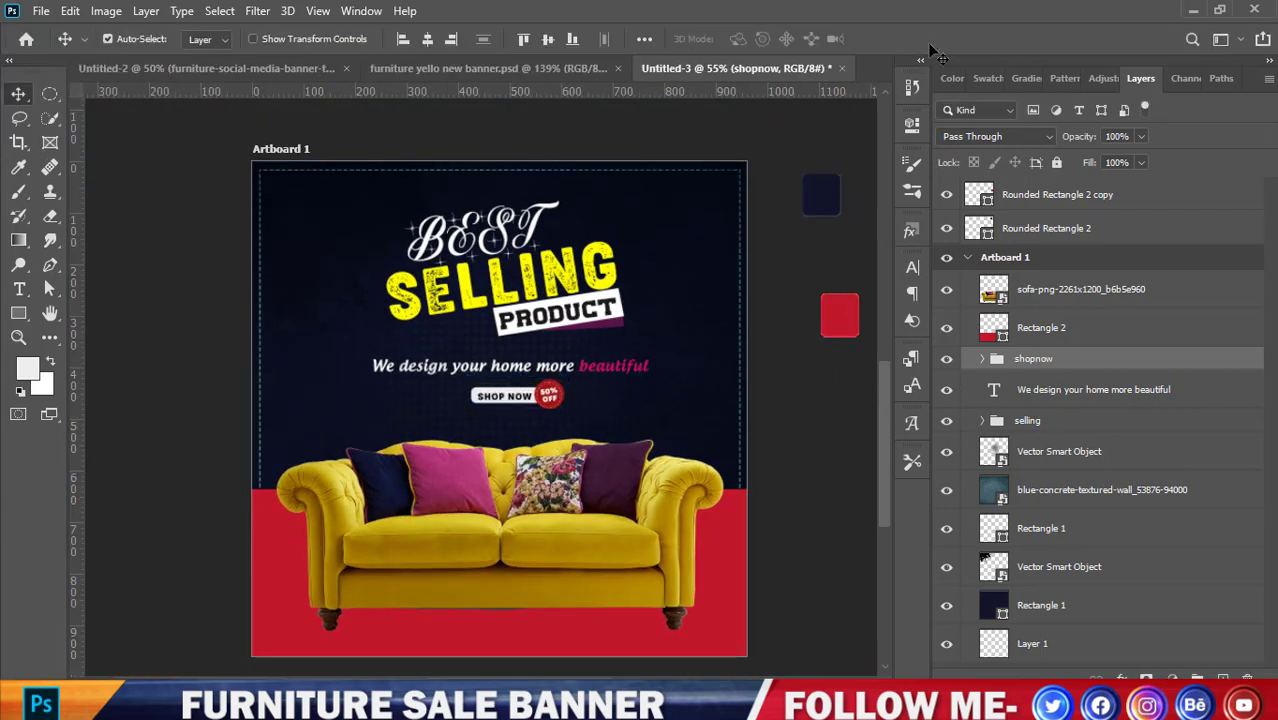
pyautogui.press('Down')
pyautogui.press('Down')
pyautogui.press('Left')
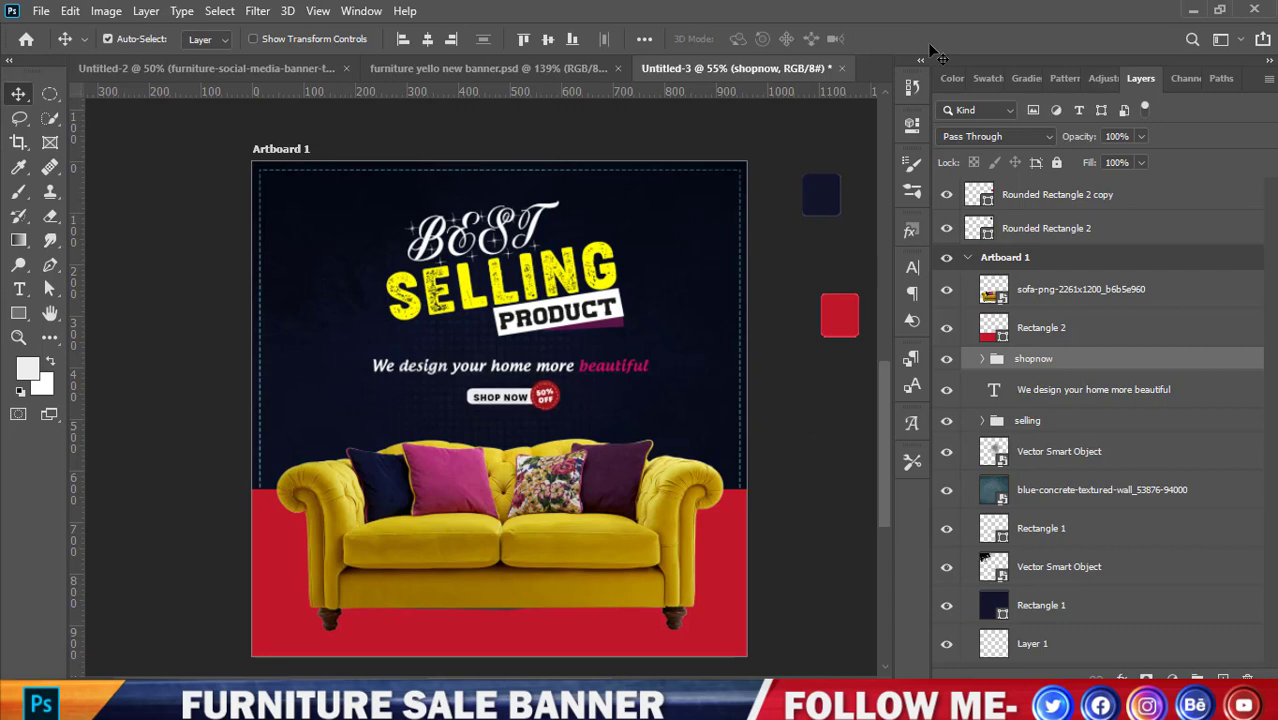
# Nudge the tagline and shopnow group down two pixels together
pyautogui.keyDown('ctrl'); pyautogui.click(1063, 395); pyautogui.keyUp('ctrl')
pyautogui.press('Down')
pyautogui.press('Down')
pyautogui.press('Down')
pyautogui.press('Down')
pyautogui.press('Down')
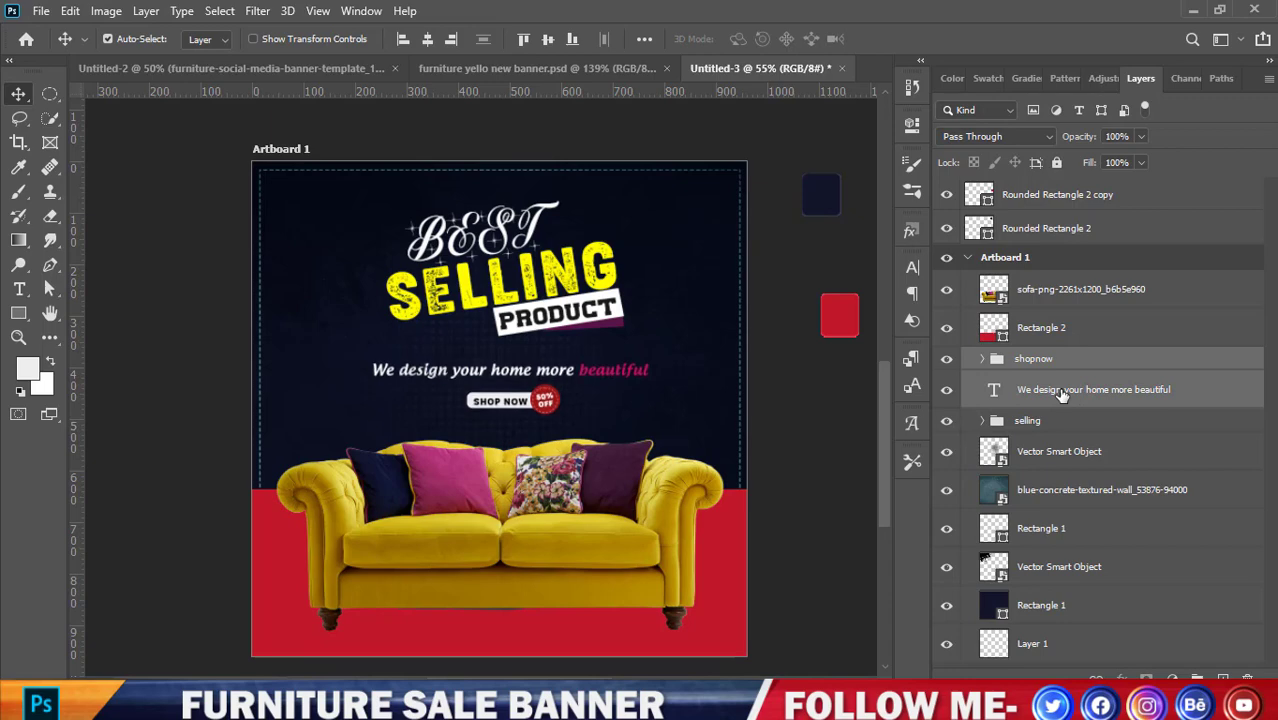
pyautogui.press('Down')
pyautogui.press('Down')
pyautogui.press('Down')
pyautogui.press('Down')
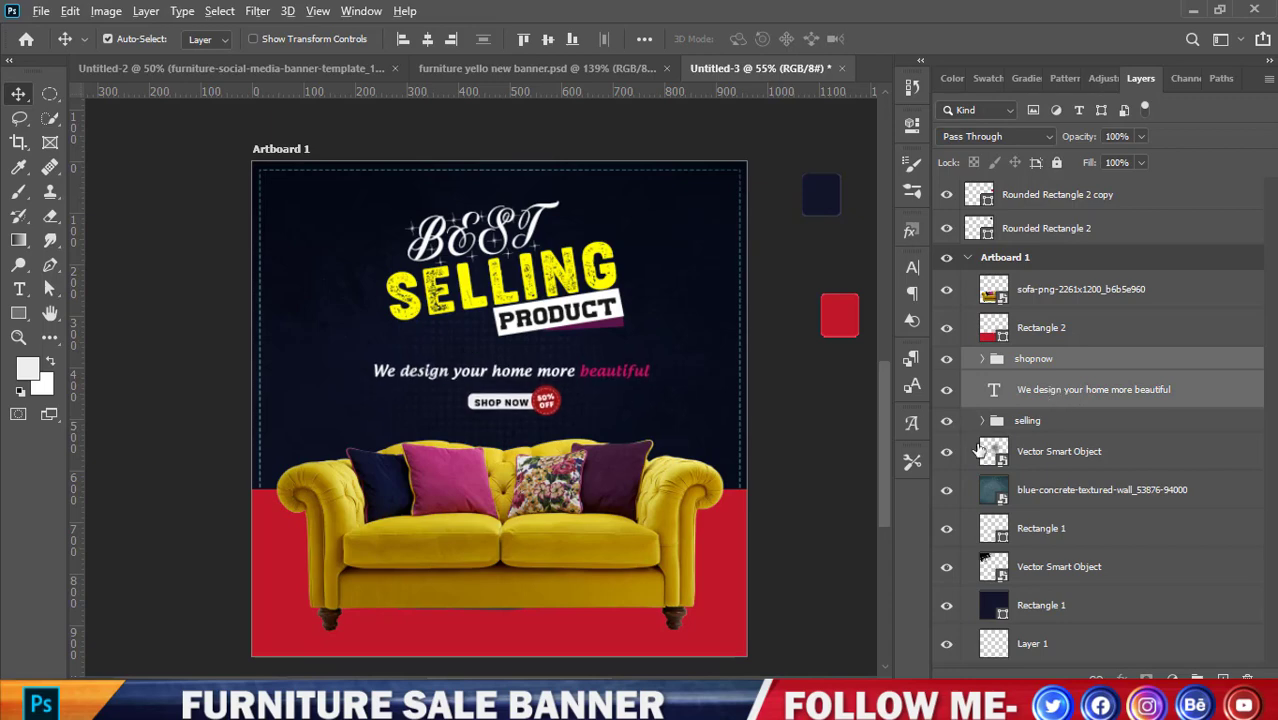
pyautogui.scroll(-1, 693, 525)
pyautogui.scroll(2, 693, 525)
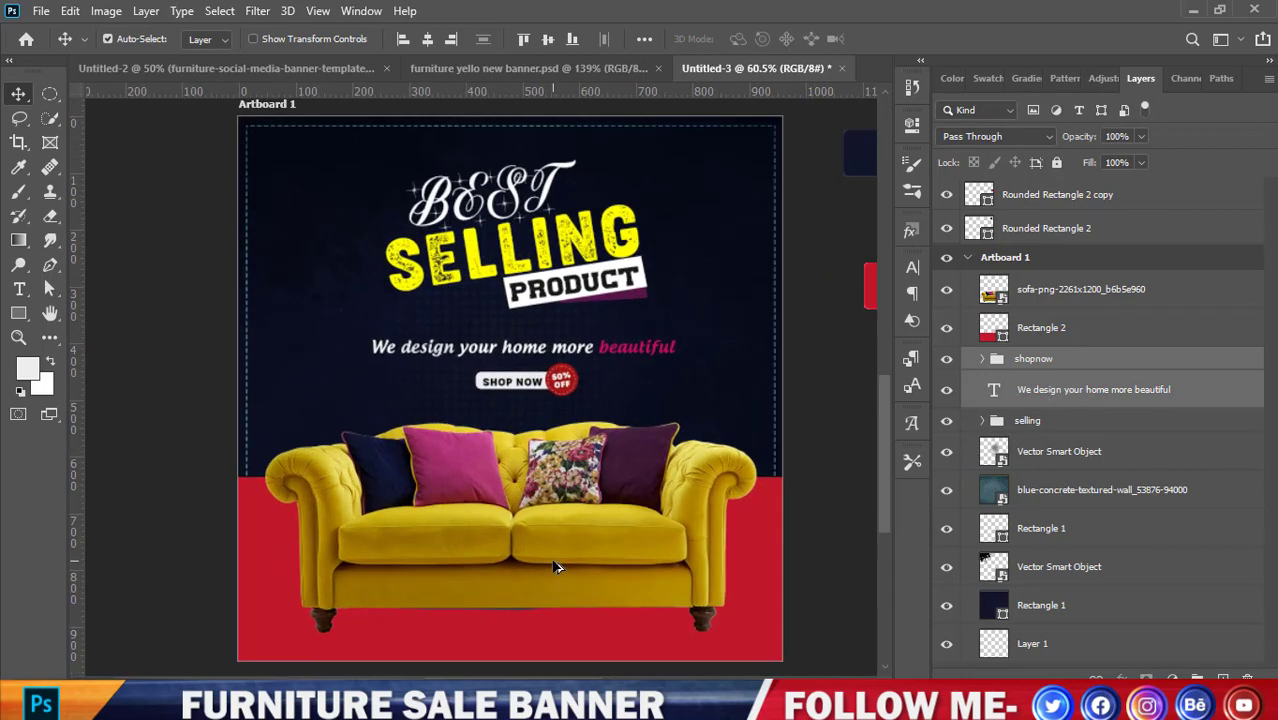
pyautogui.click(857, 292)
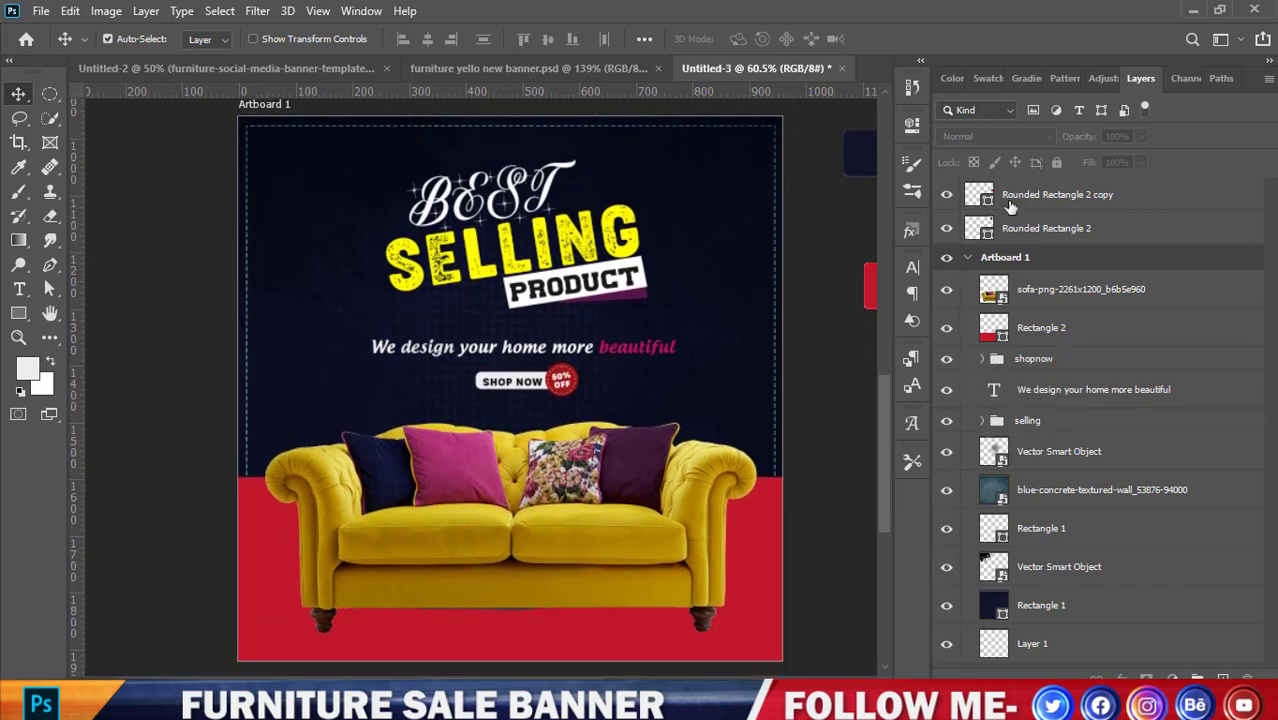
# Delete the Rounded Rectangle 2 copy and Rounded Rectangle 2 swatches beside the artboard
pyautogui.click(1025, 200)
pyautogui.press('Delete')
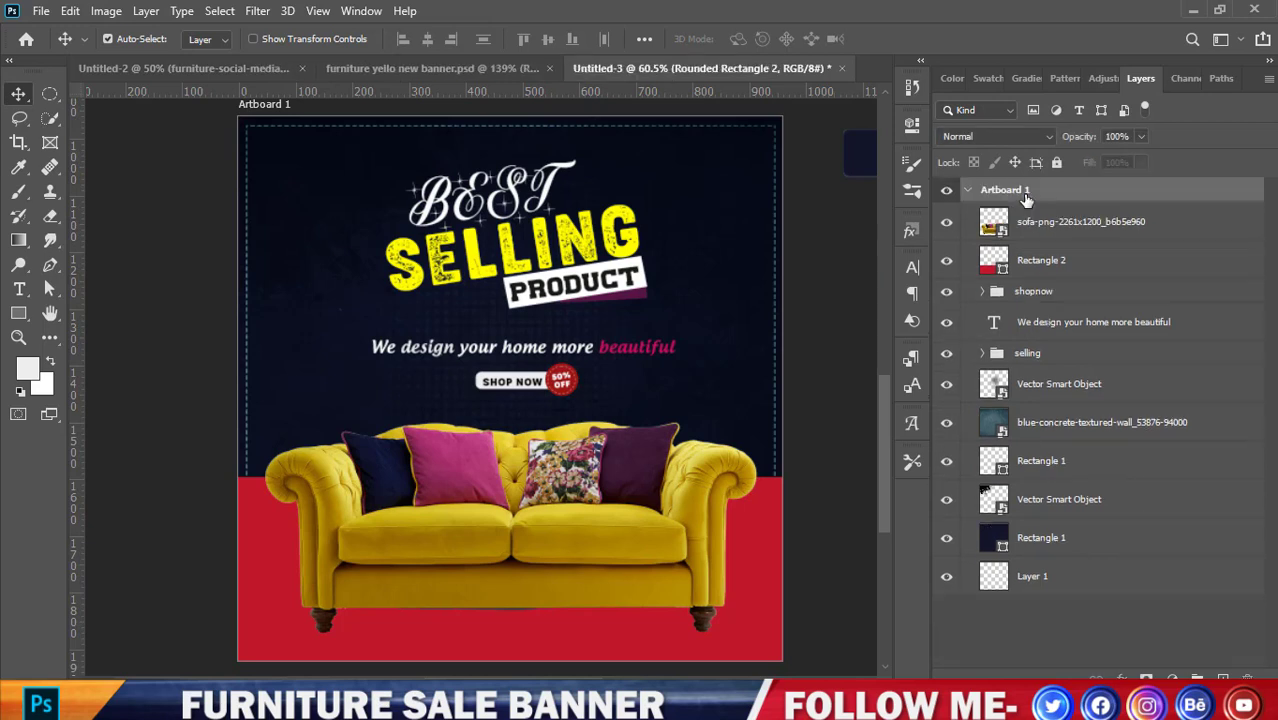
pyautogui.press('Delete')
pyautogui.click(855, 187)
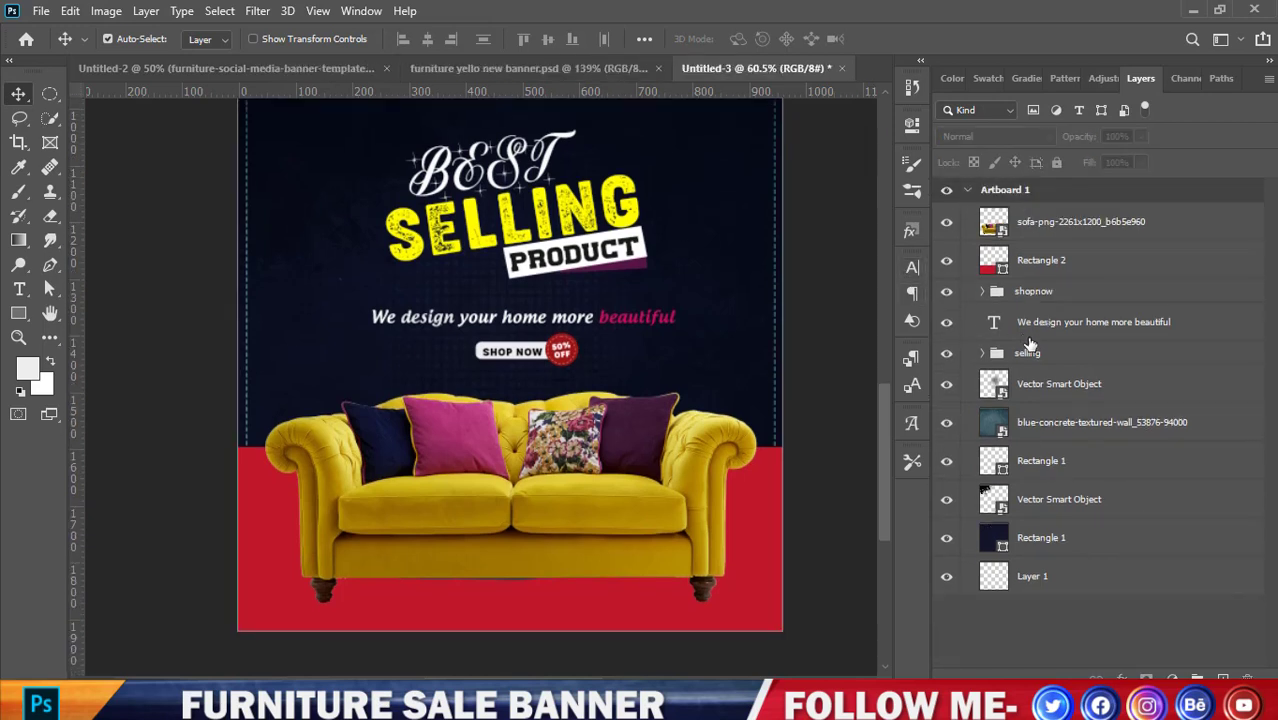
pyautogui.scroll(-1, 782, 385)
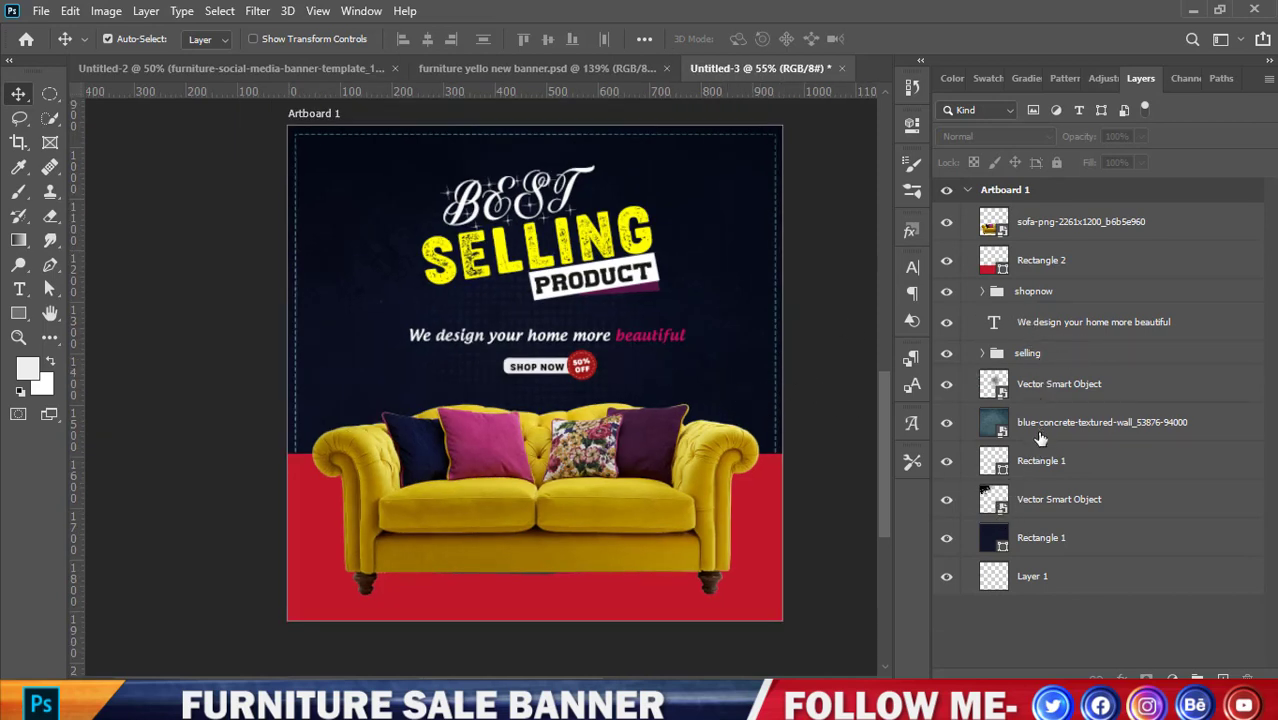
# Enlarge the selling headline group to 103.52%
pyautogui.click(1036, 356)
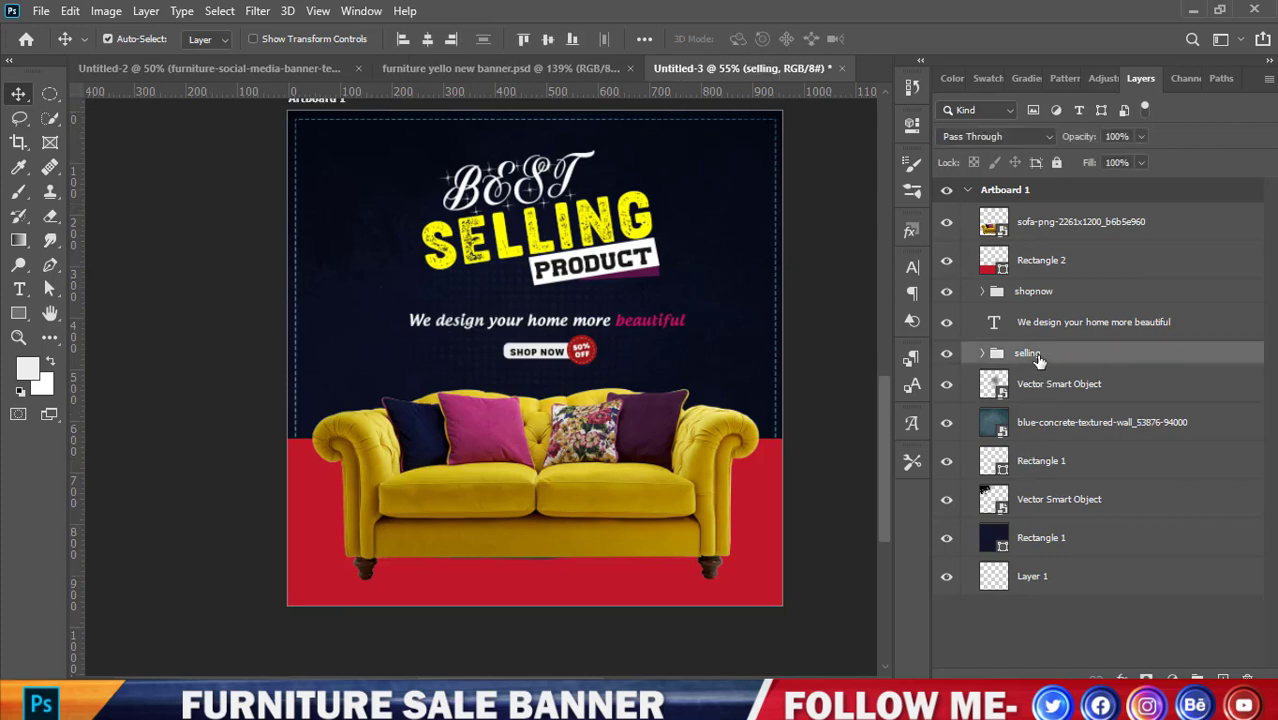
pyautogui.hotkey('ctrl', 't')
pyautogui.moveTo(666, 215); pyautogui.dragTo(674, 215)
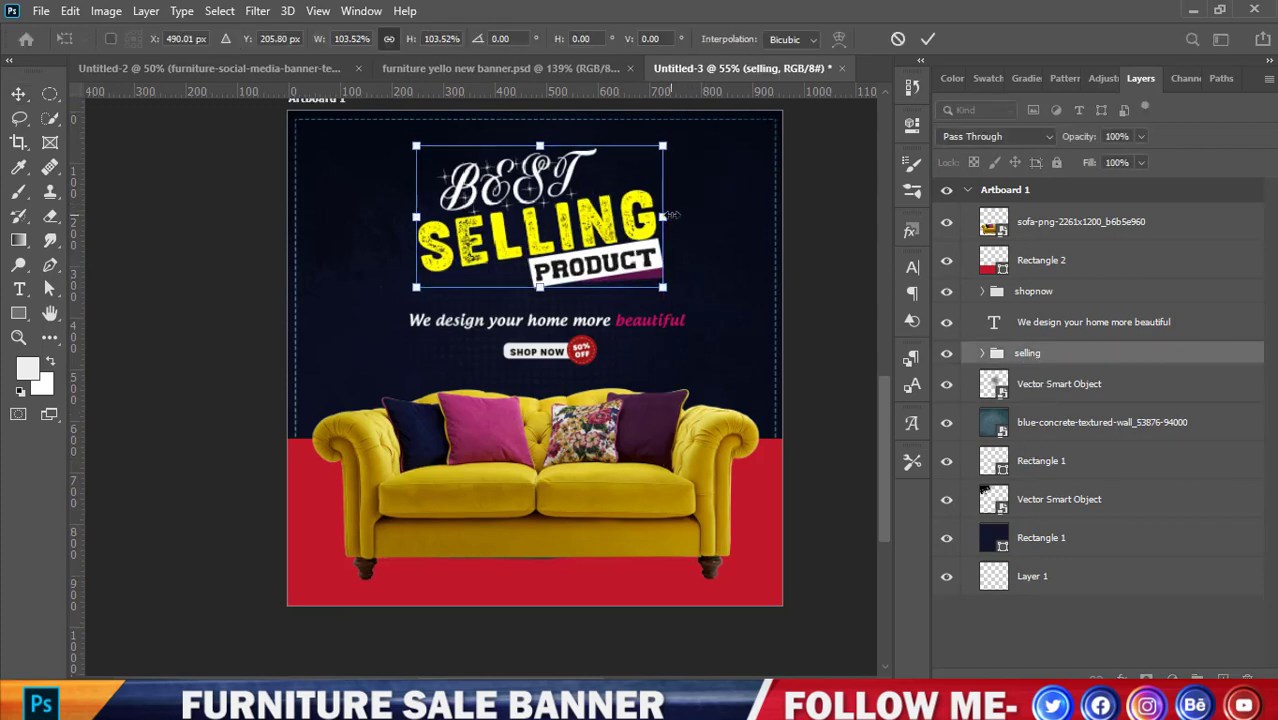
pyautogui.click(928, 38)
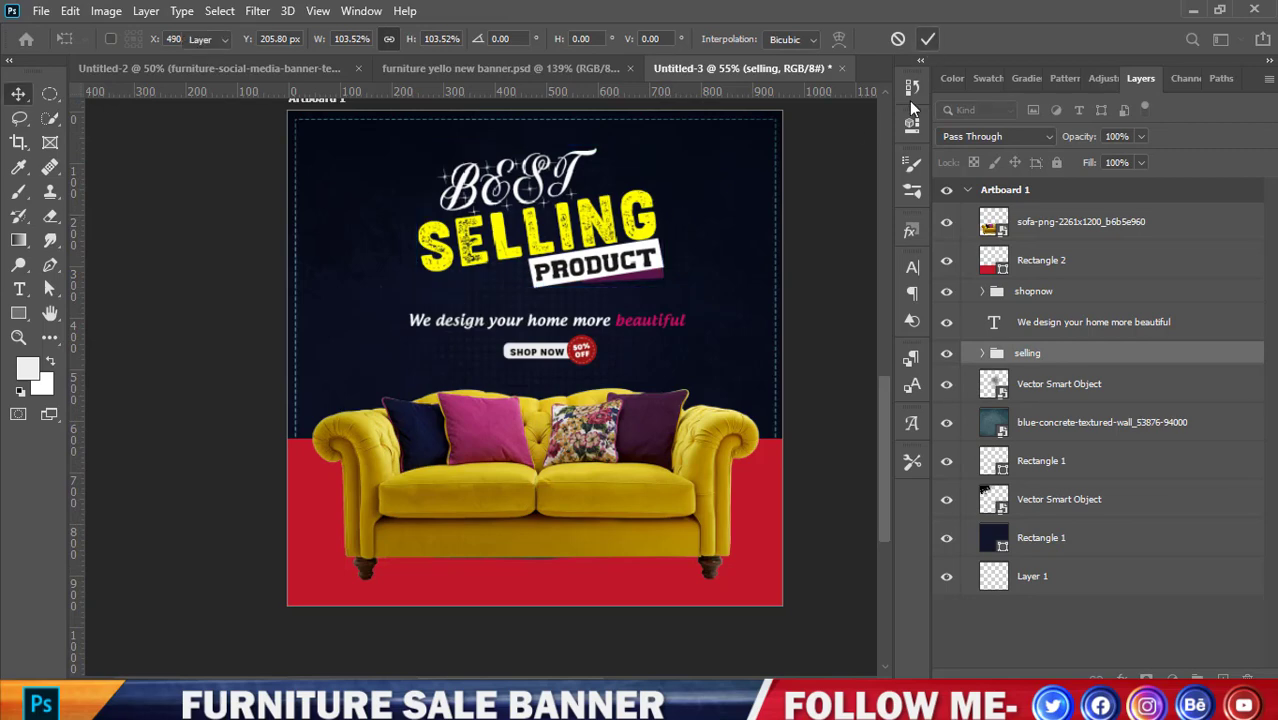
pyautogui.click(683, 519)
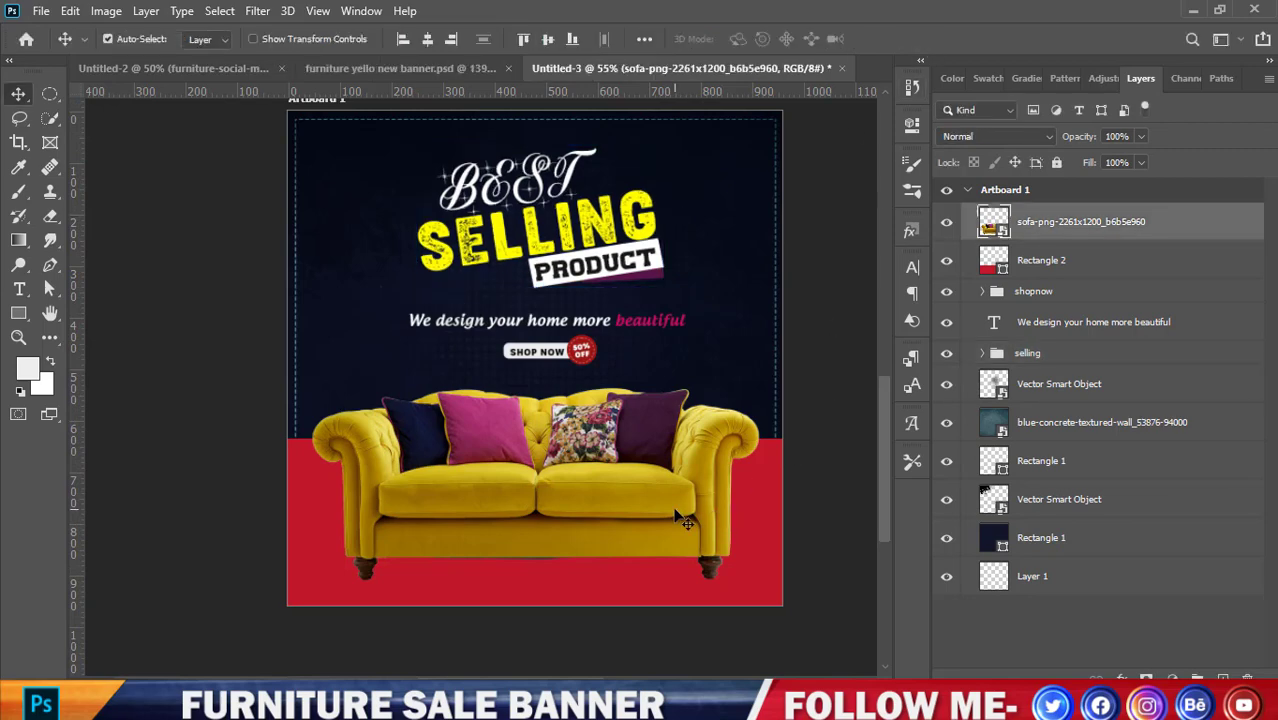
# Apply a Drop Shadow to the sofa (26 px distance, 57 px size), then shift it slightly right and down
pyautogui.rightClick(985, 227)
pyautogui.click(1016, 232)
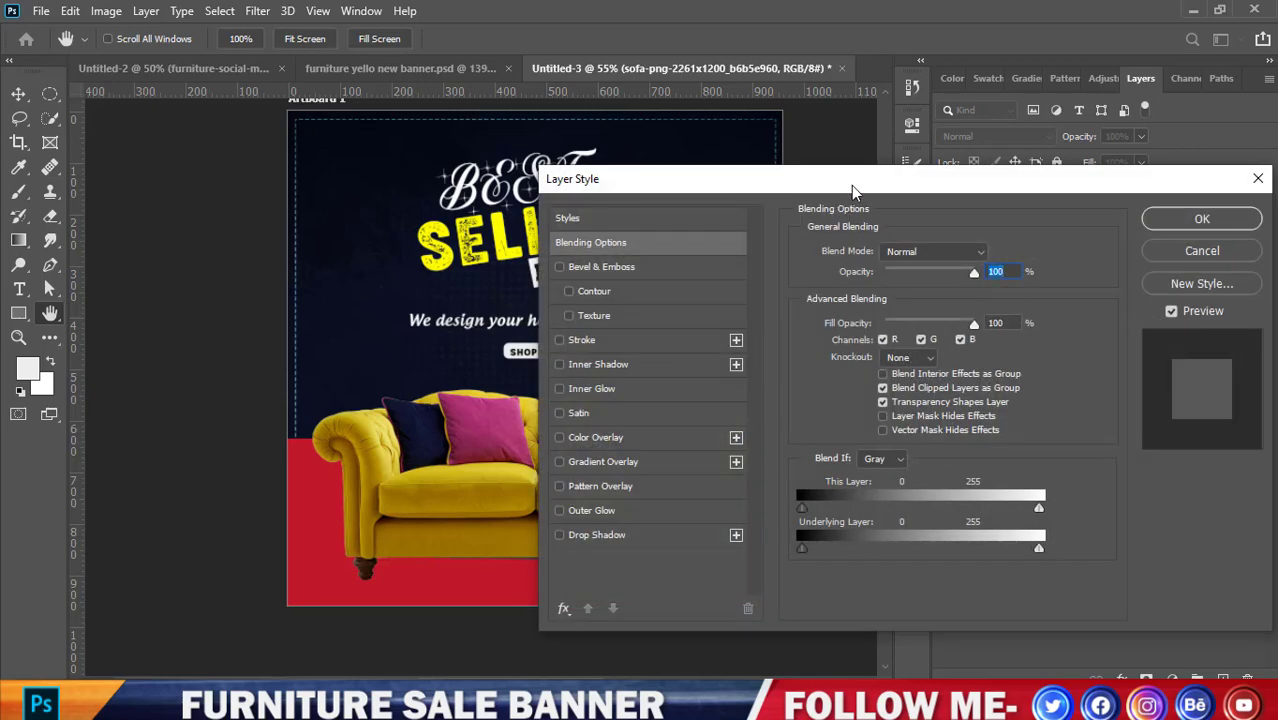
pyautogui.moveTo(860, 174); pyautogui.dragTo(1140, 166)
pyautogui.click(880, 522)
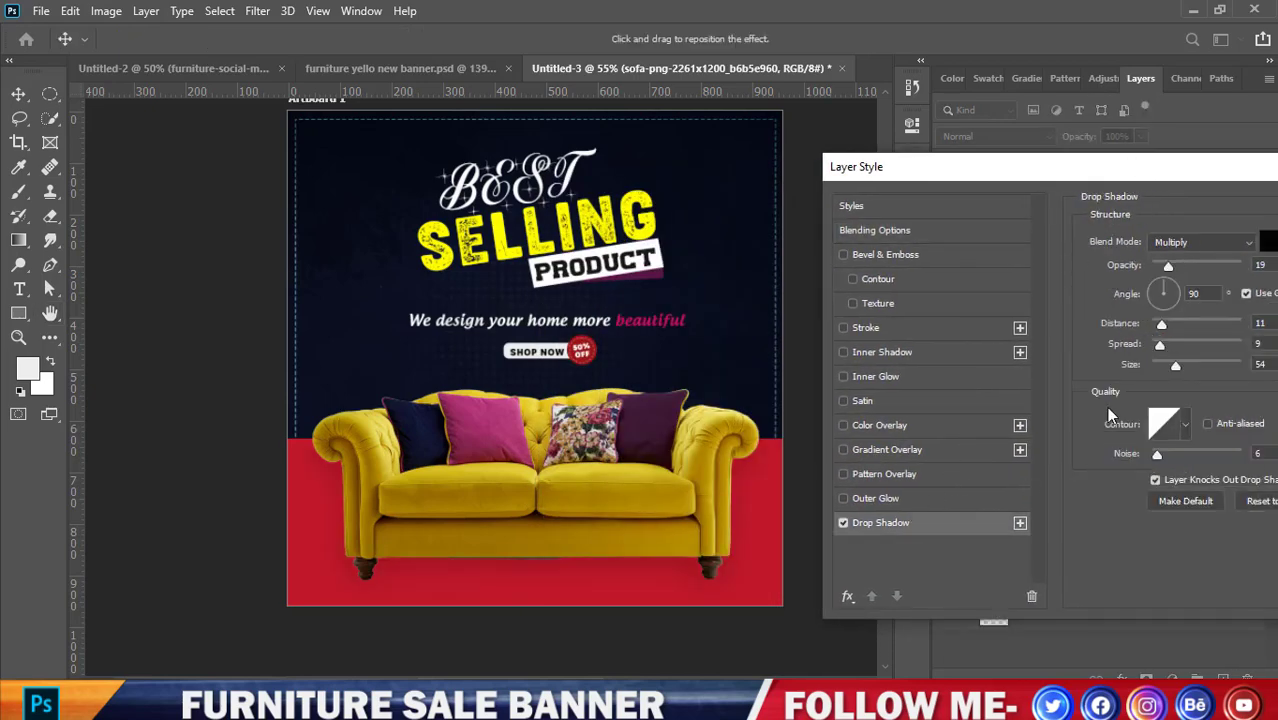
pyautogui.moveTo(1114, 177); pyautogui.dragTo(1059, 184)
pyautogui.moveTo(1106, 330)
pyautogui.mouseDown()
pyautogui.moveTo(1127, 340)
pyautogui.moveTo(1128, 376)
pyautogui.mouseUp()
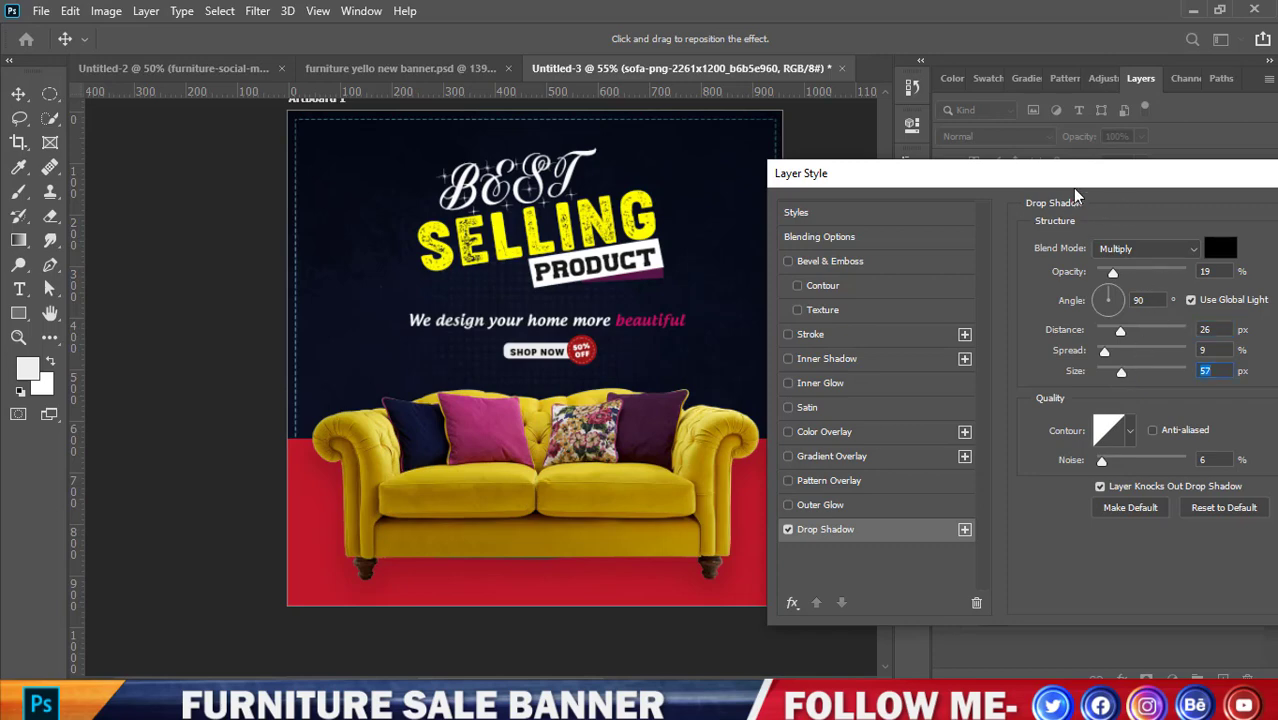
pyautogui.moveTo(1140, 176); pyautogui.dragTo(1135, 213)
pyautogui.click(1197, 243)
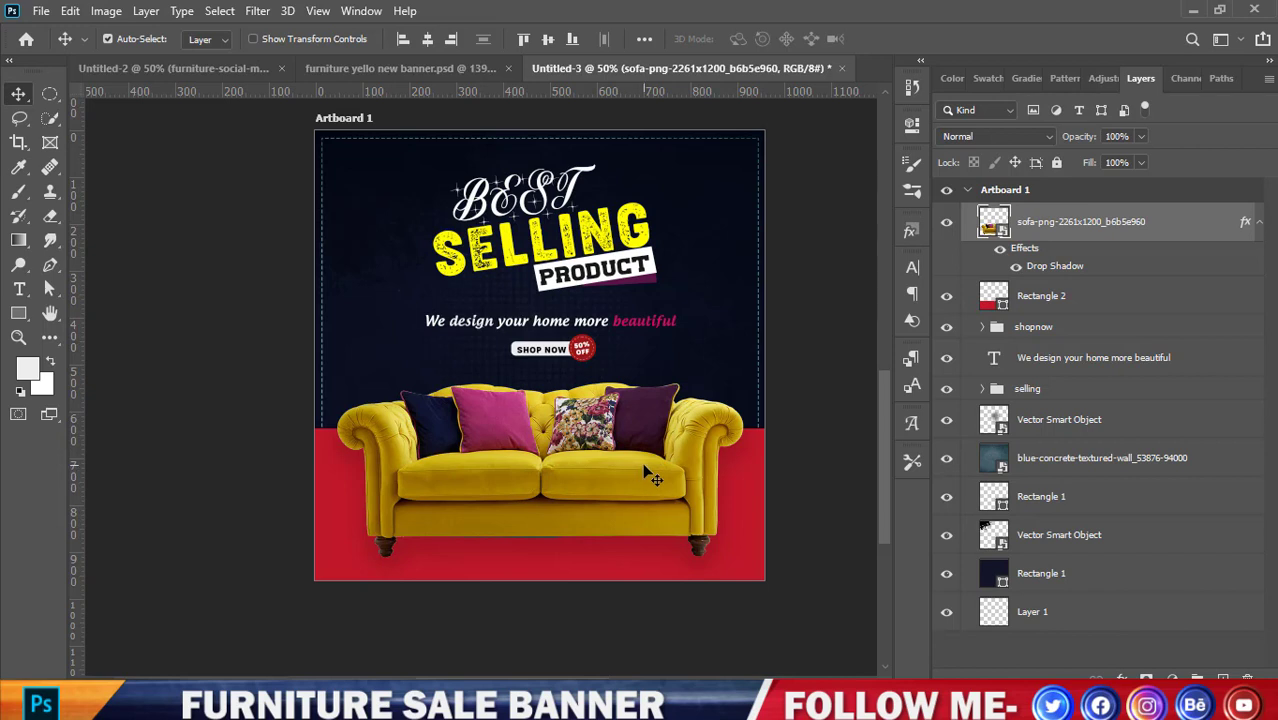
pyautogui.moveTo(646, 475); pyautogui.dragTo(650, 478)
# Nudge the sofa a few pixels left and deselect its layer
pyautogui.press('Left')
pyautogui.press('Left')
pyautogui.press('Left')
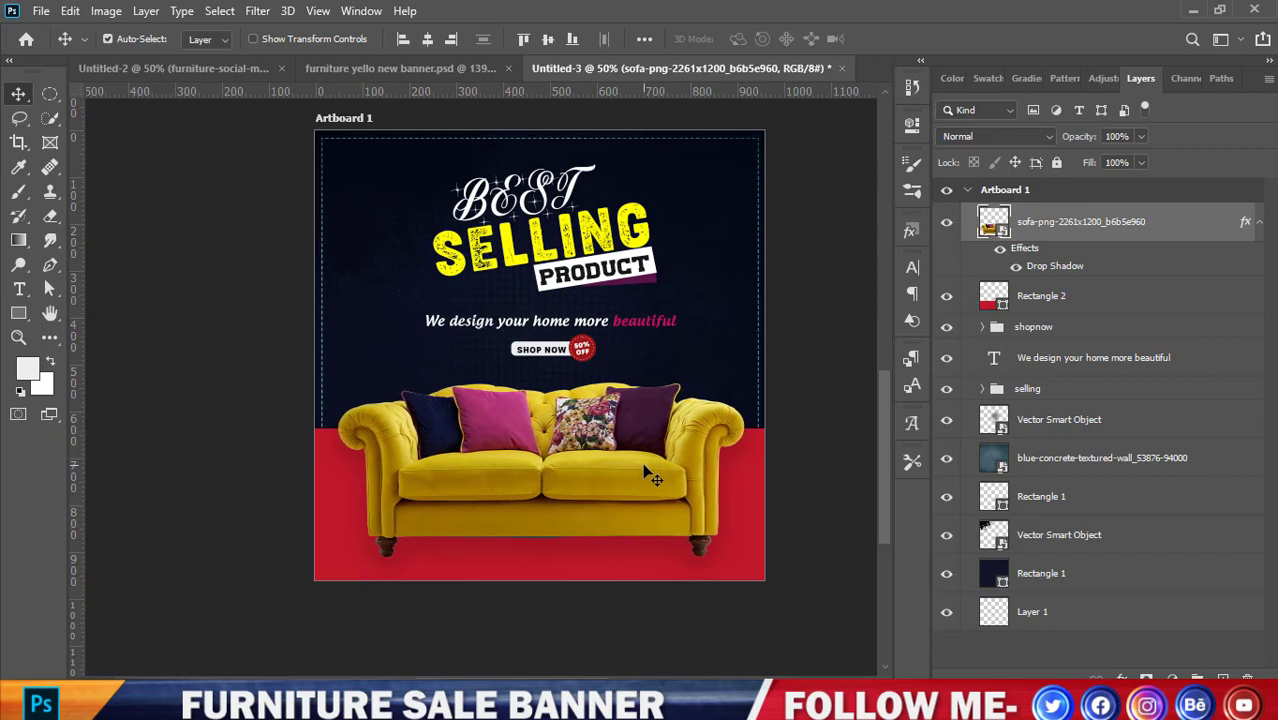
pyautogui.click(813, 390)
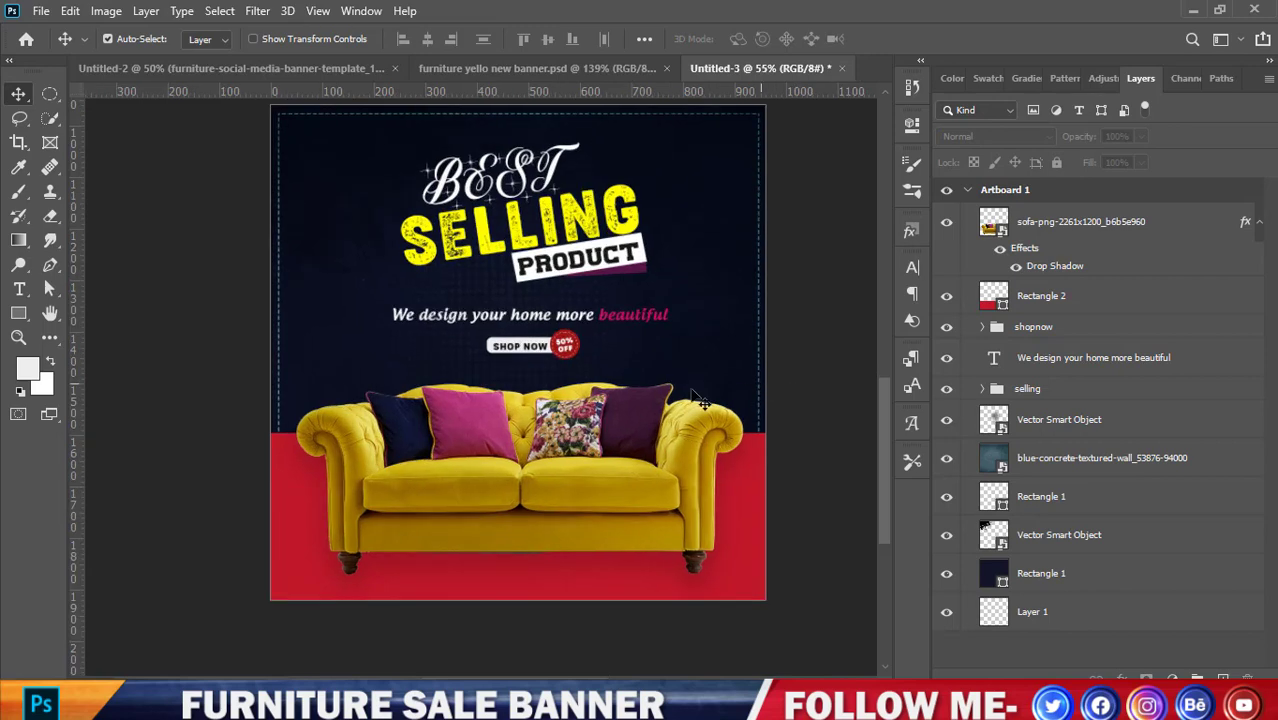
pyautogui.scroll(1, 766, 389)
# Reveal the hidden dark background layers in furniture yello new banner.psd for comparison
pyautogui.click(518, 69)
pyautogui.scroll(-1, 555, 273)
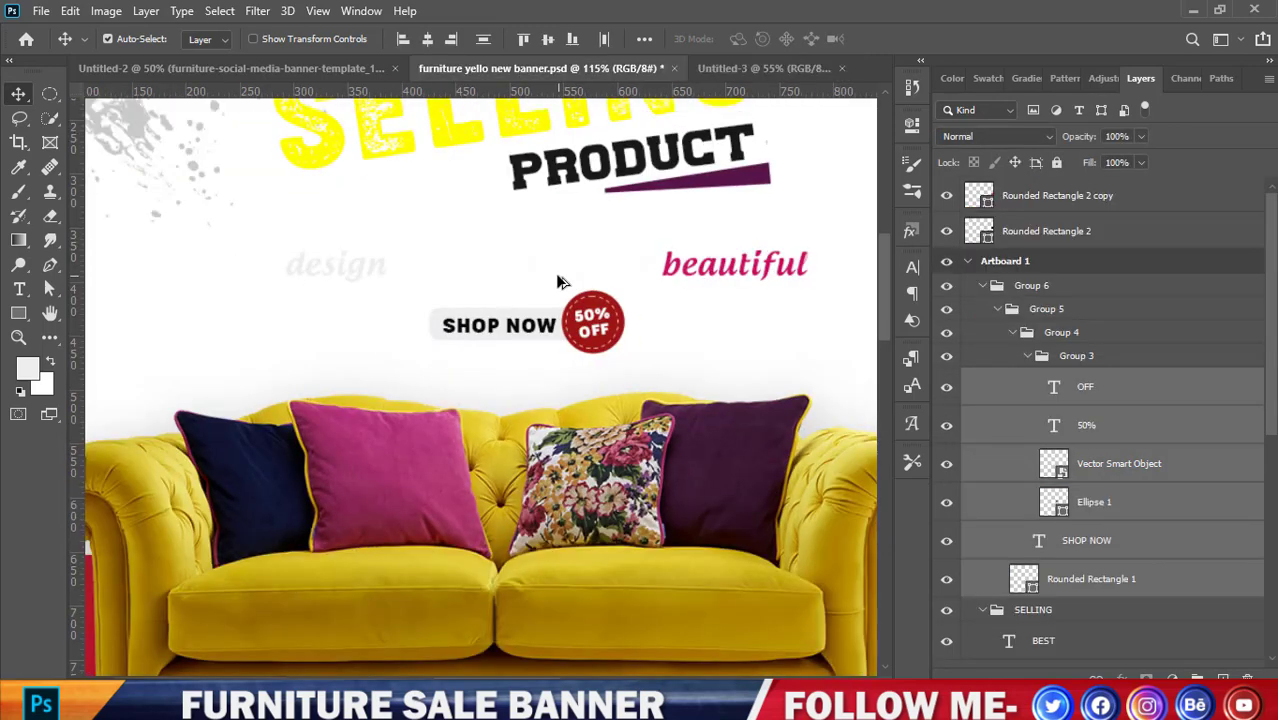
pyautogui.scroll(-1, 555, 273)
pyautogui.scroll(-3, 1005, 470)
pyautogui.scroll(-4, 990, 505)
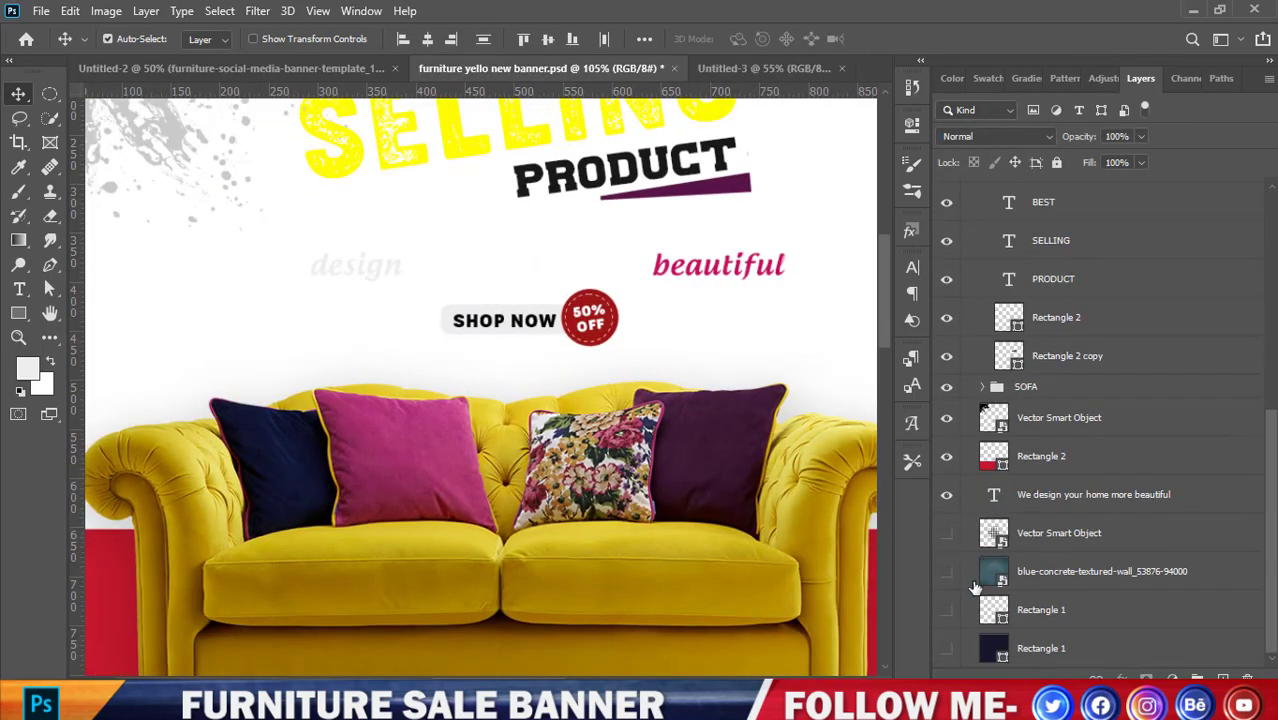
pyautogui.scroll(-3, 975, 530)
pyautogui.moveTo(946, 533); pyautogui.dragTo(946, 648)
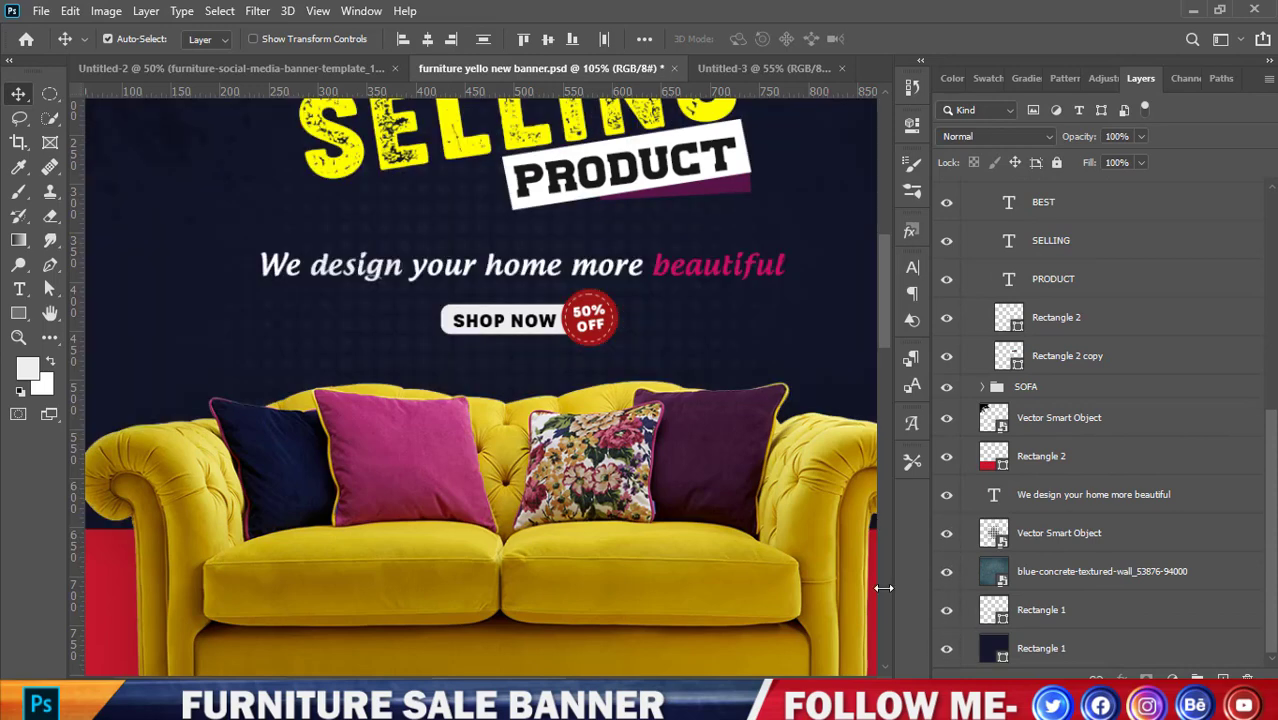
pyautogui.scroll(-5, 662, 470)
pyautogui.scroll(-2, 620, 463)
pyautogui.scroll(-2, 488, 409)
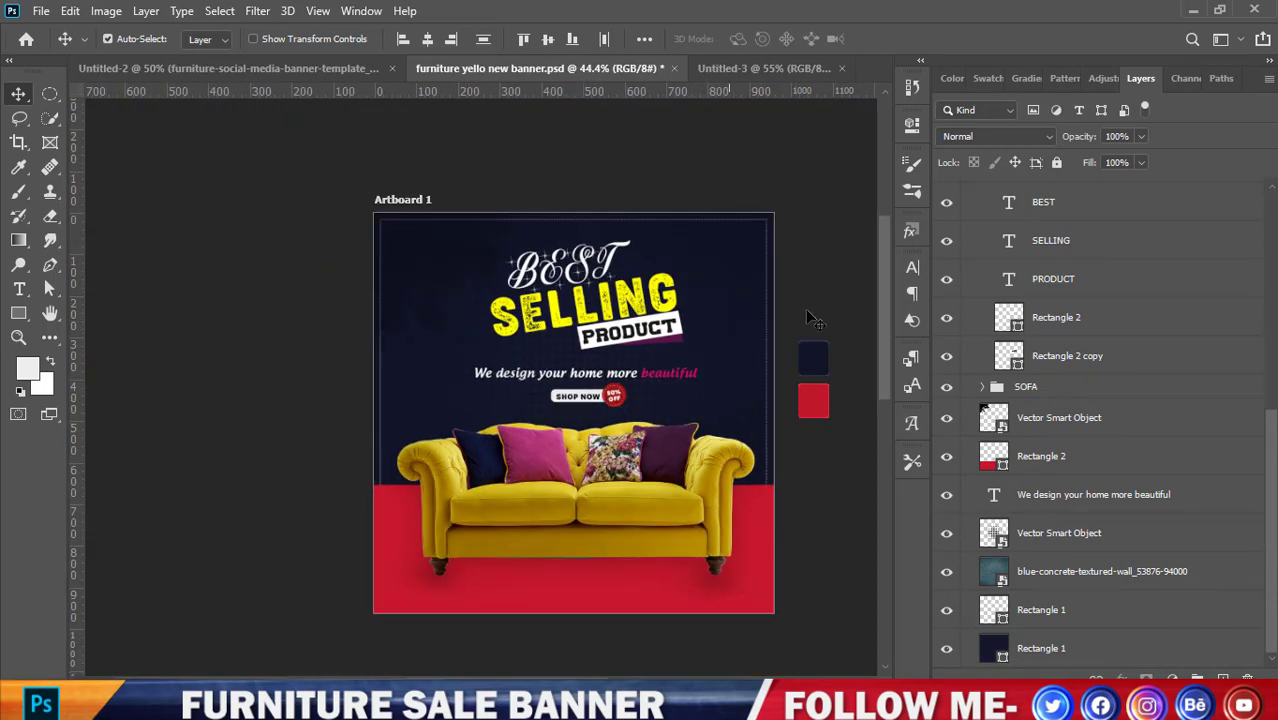
# Return to the Untitled-3 banner document
pyautogui.click(731, 70)
pyautogui.scroll(-1, 430, 390)
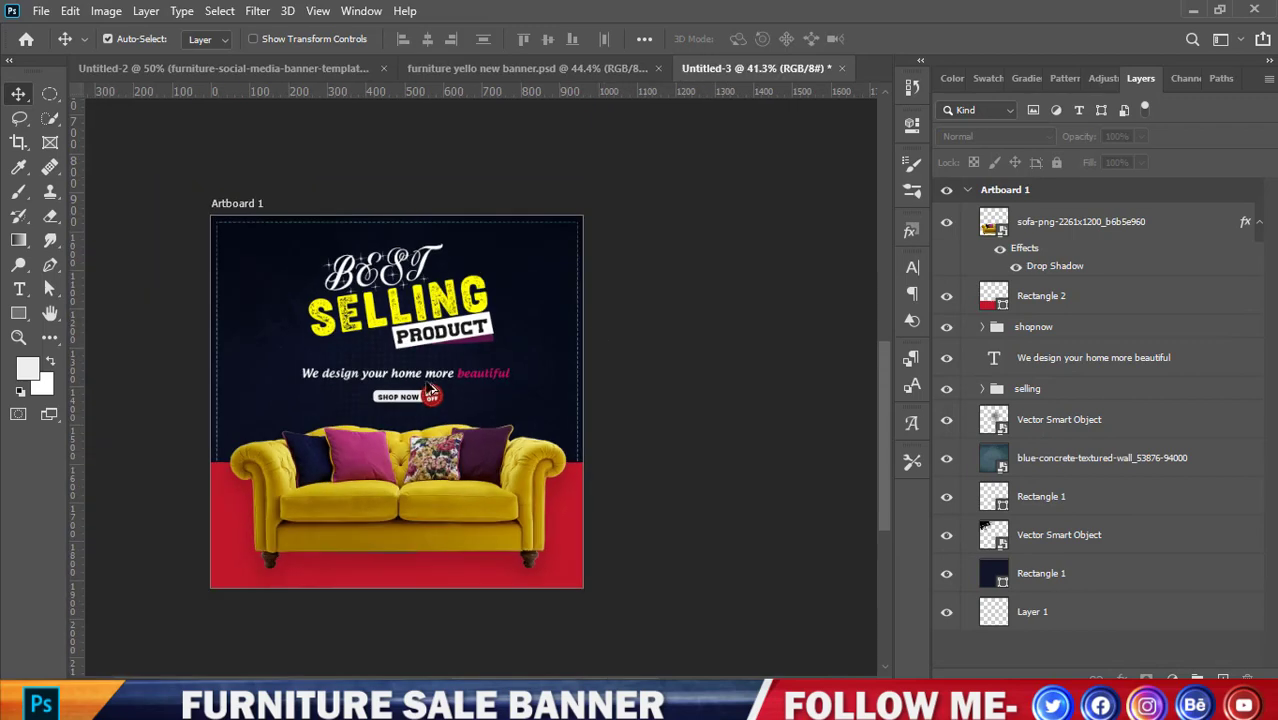
pyautogui.scroll(-1, 143, 434)
pyautogui.scroll(3, 128, 434)
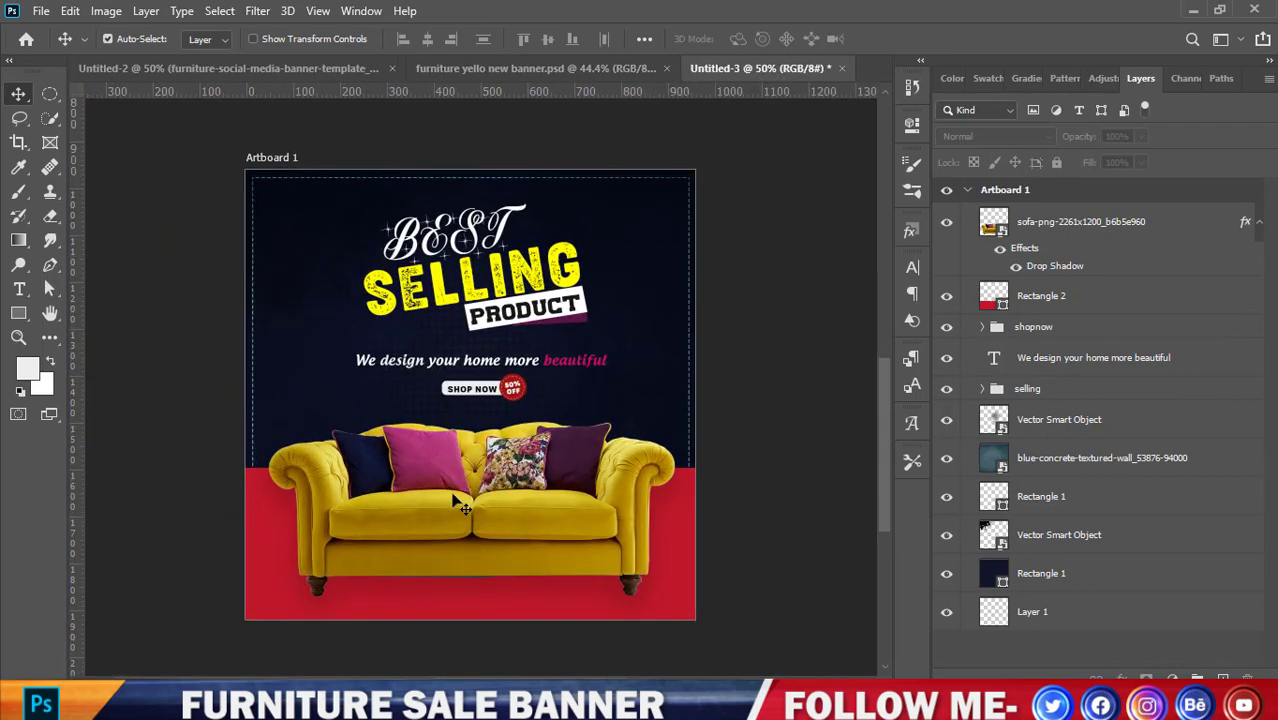